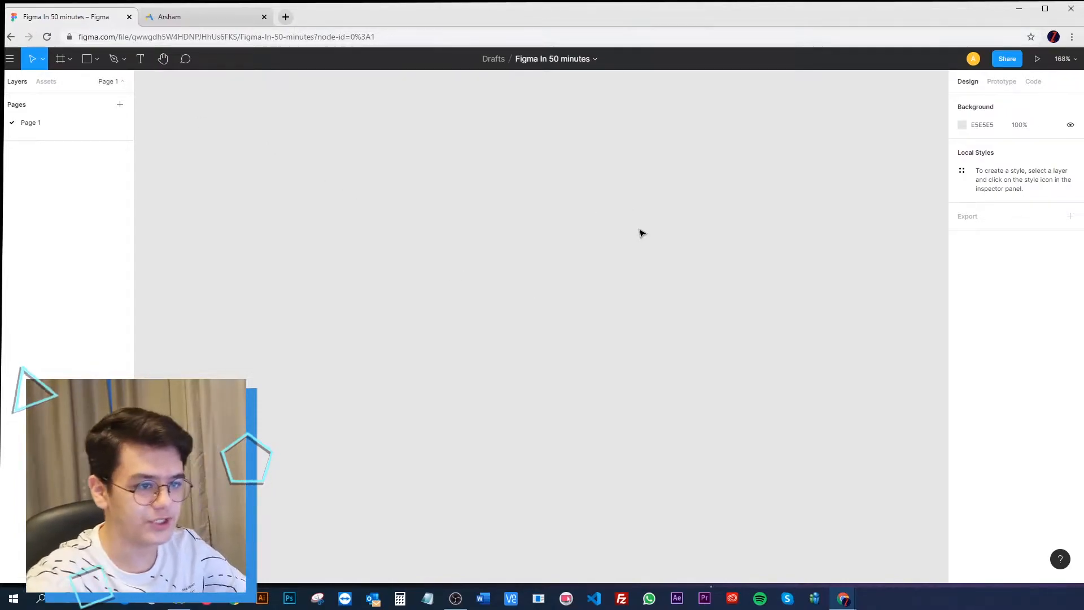
# Draw a 72 × 72 square on the empty canvas and paste a copy of it.
pyautogui.scroll(2, 501, 259)
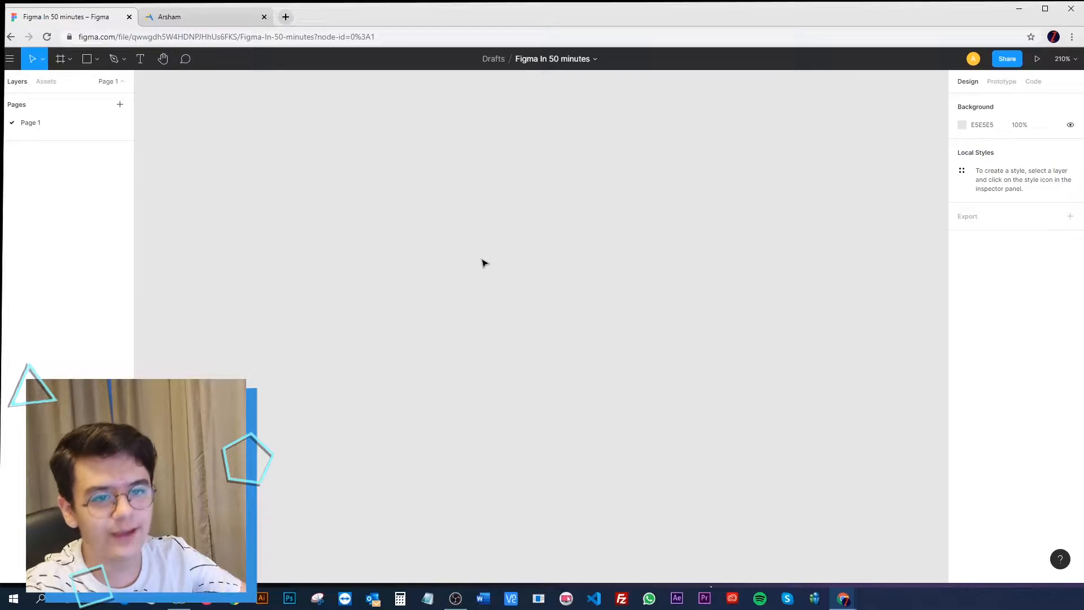
pyautogui.press('r')
pyautogui.moveTo(299, 173); pyautogui.dragTo(398, 271)
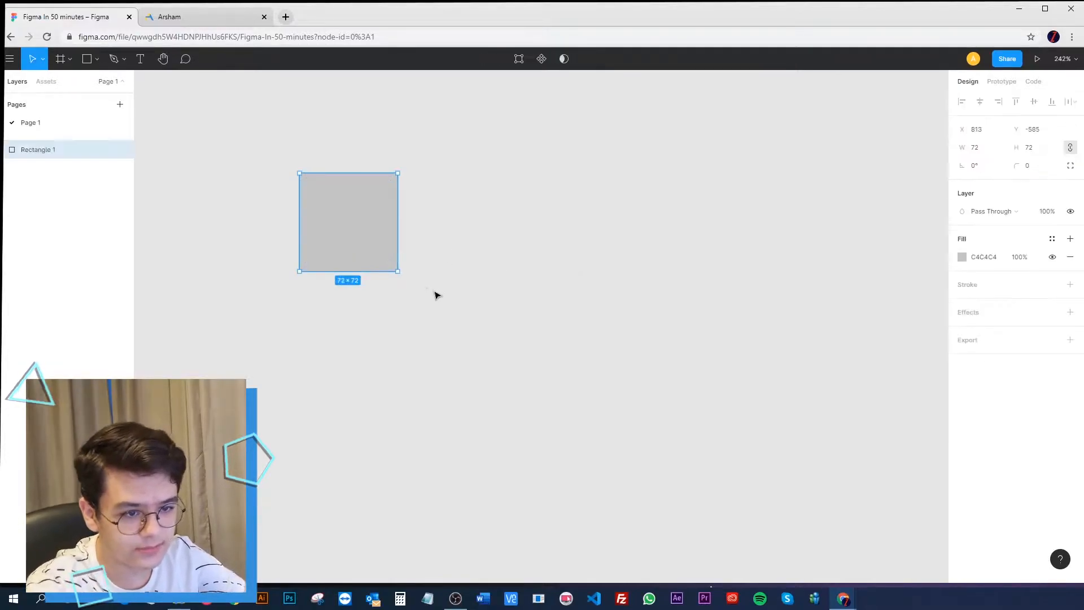
pyautogui.hotkey('ctrl', 'c')
pyautogui.hotkey('ctrl', 'v')
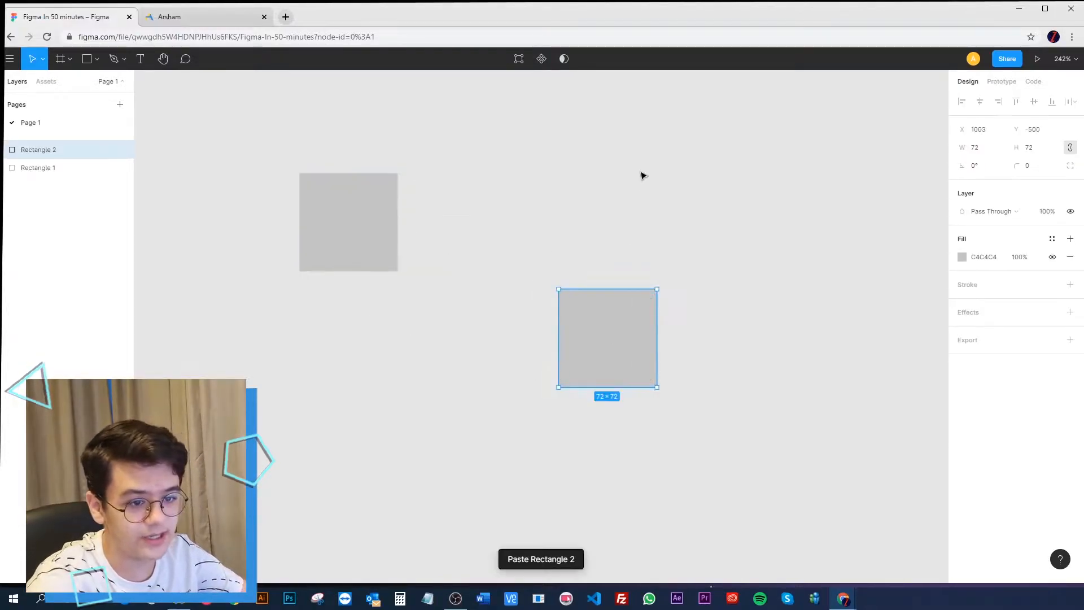
pyautogui.click(425, 212)
pyautogui.moveTo(553, 254); pyautogui.dragTo(630, 311)
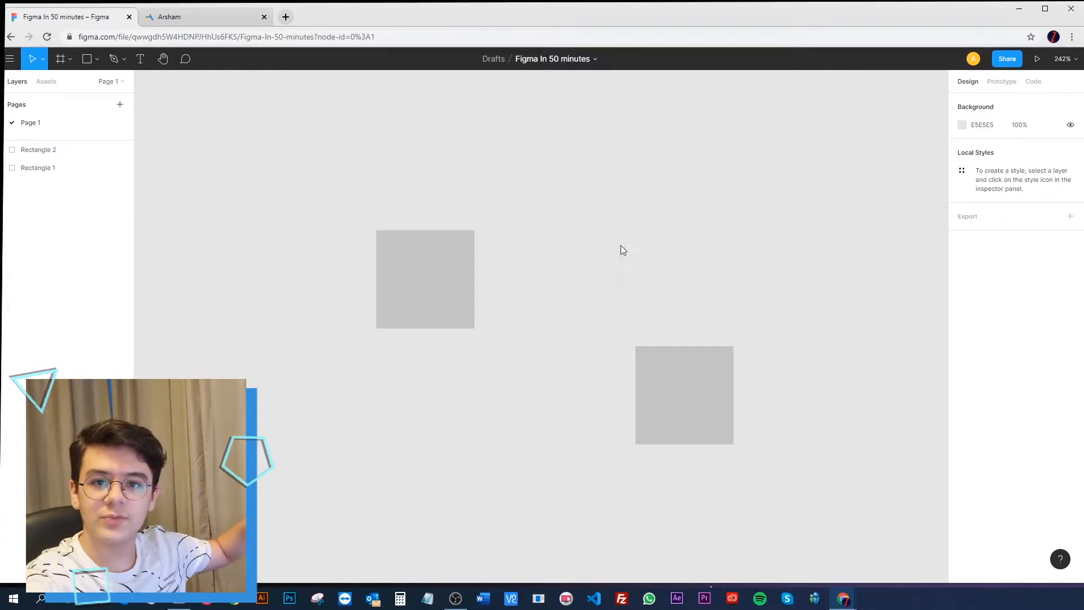
pyautogui.moveTo(620, 245); pyautogui.dragTo(652, 228)
pyautogui.moveTo(760, 203); pyautogui.dragTo(697, 243)
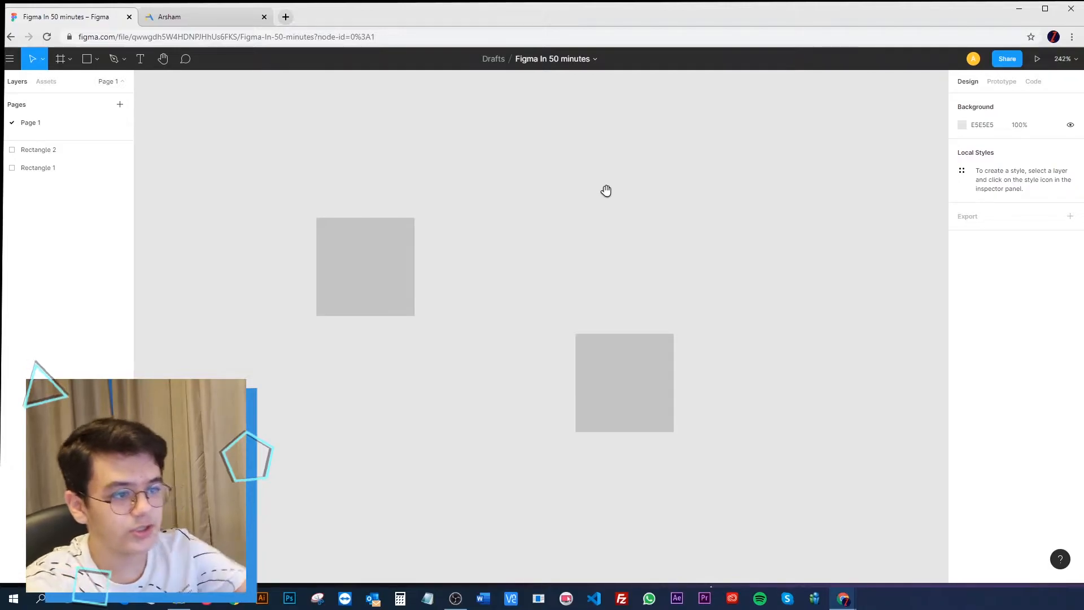
pyautogui.moveTo(562, 269); pyautogui.dragTo(579, 250)
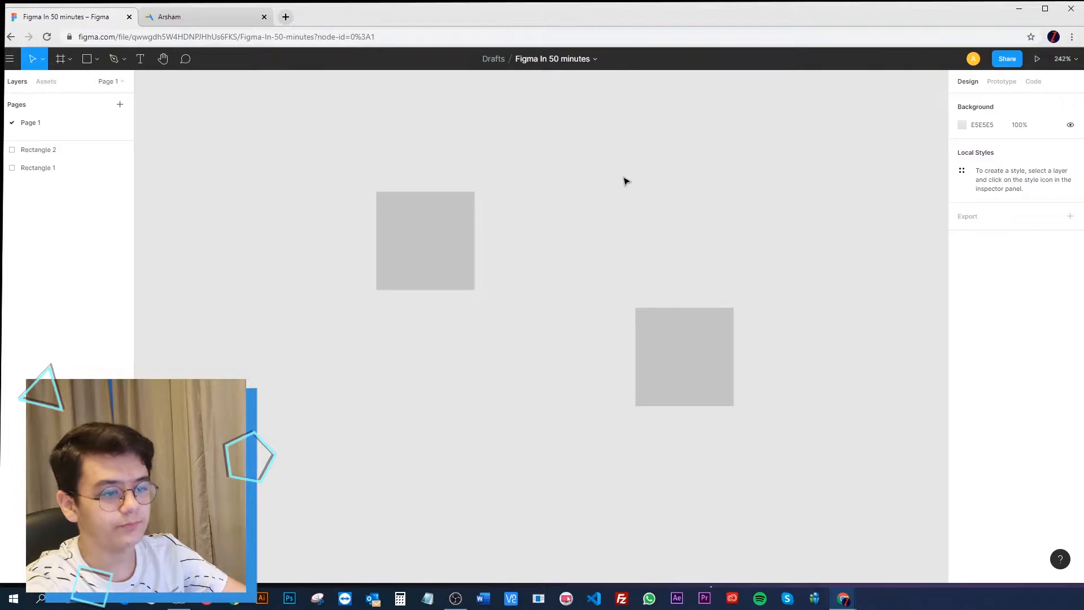
pyautogui.moveTo(624, 195); pyautogui.dragTo(635, 241)
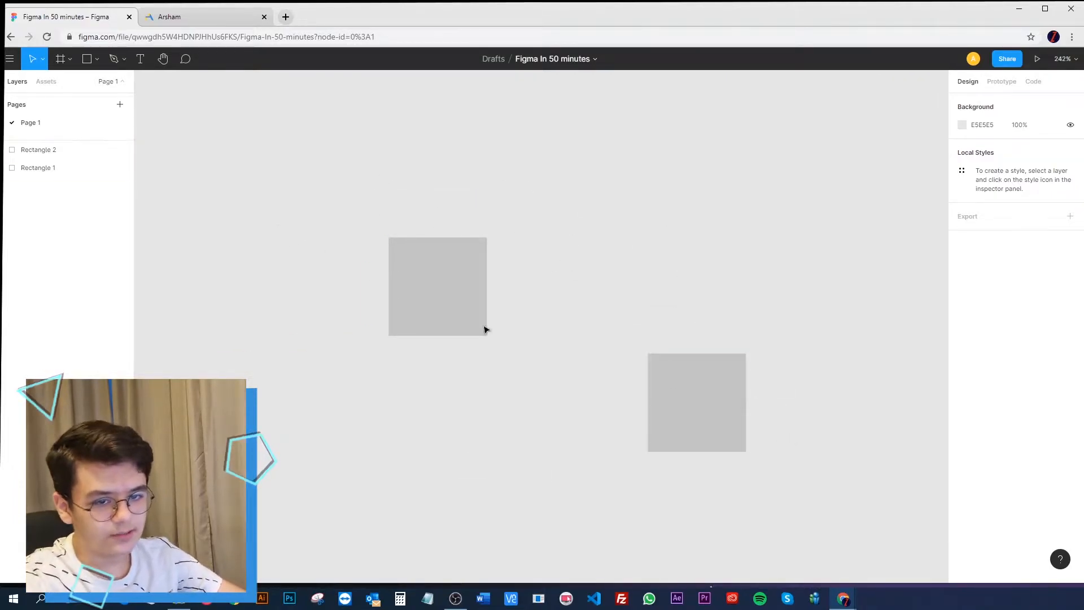
# Delete both squares from the page.
pyautogui.click(36, 169)
pyautogui.keyDown('shift'); pyautogui.click(35, 152); pyautogui.keyUp('shift')
pyautogui.press('Delete')
pyautogui.click(70, 58)
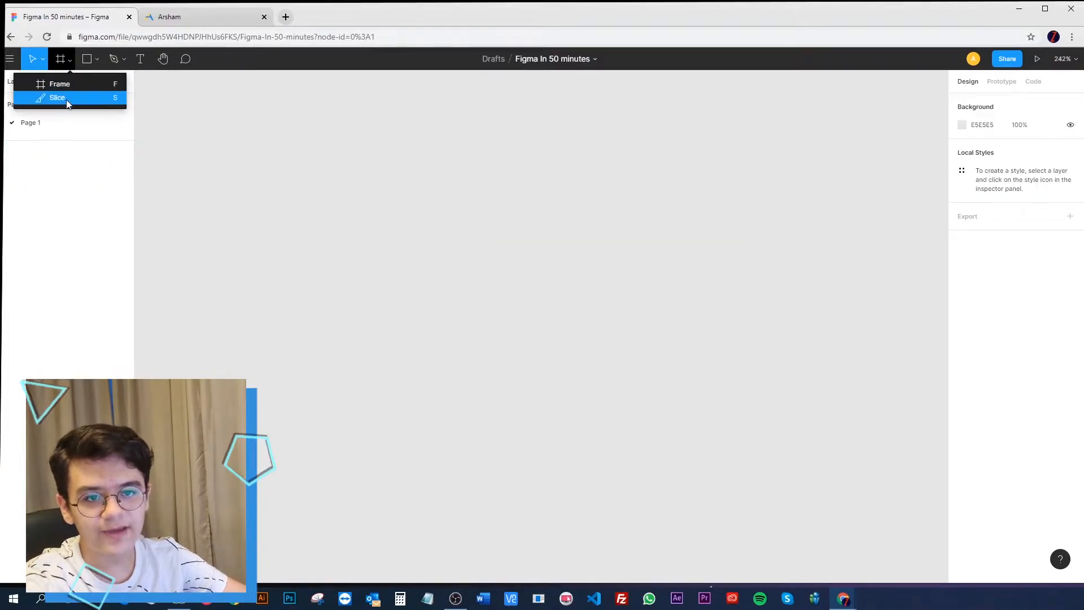
pyautogui.press('Escape')
pyautogui.click(42, 59)
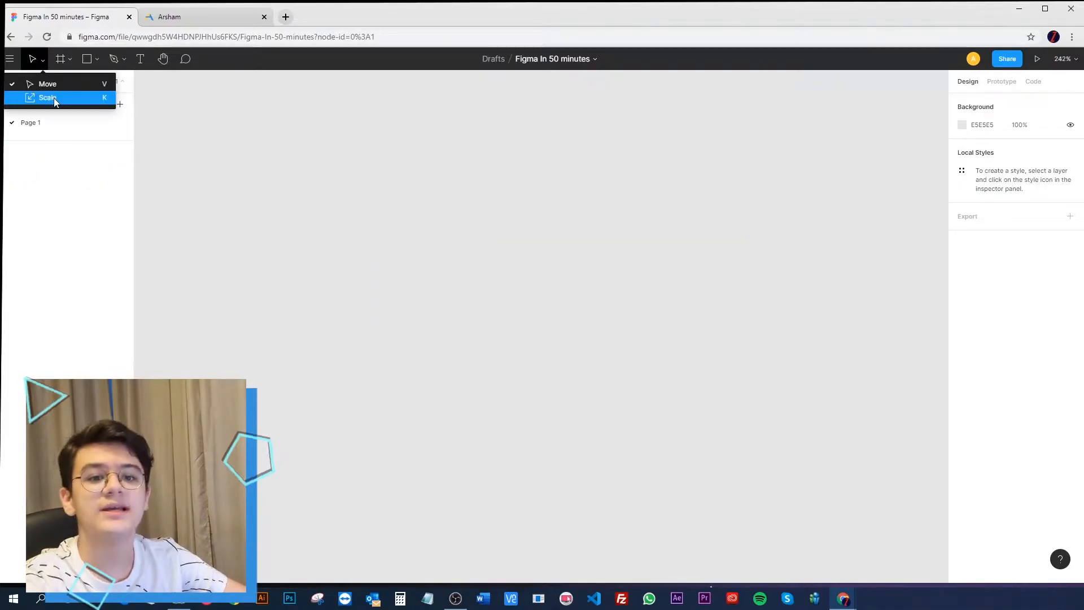
pyautogui.click(298, 156)
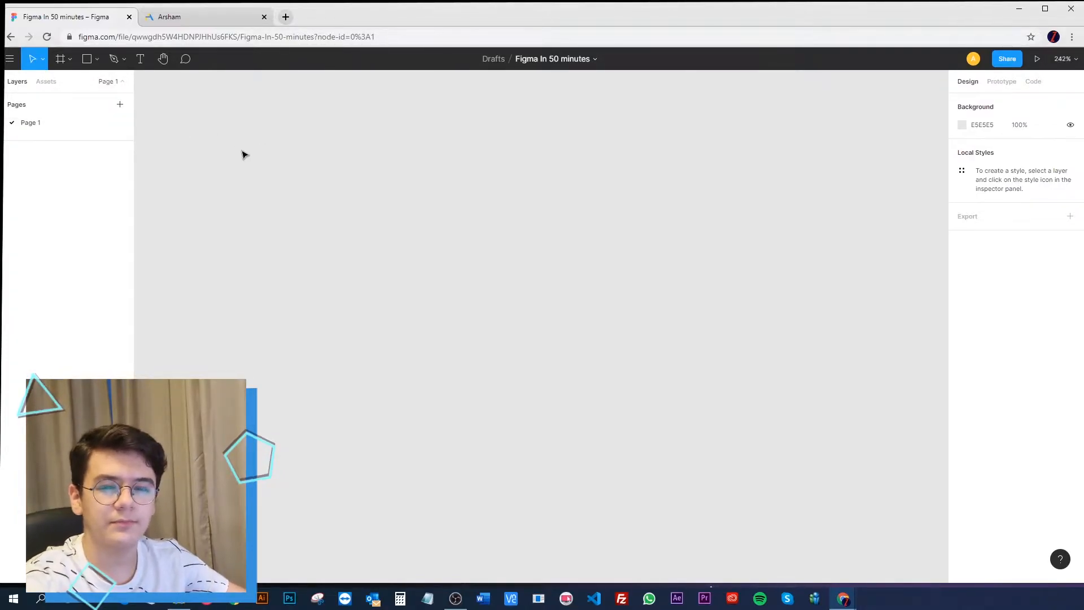
pyautogui.click(44, 83)
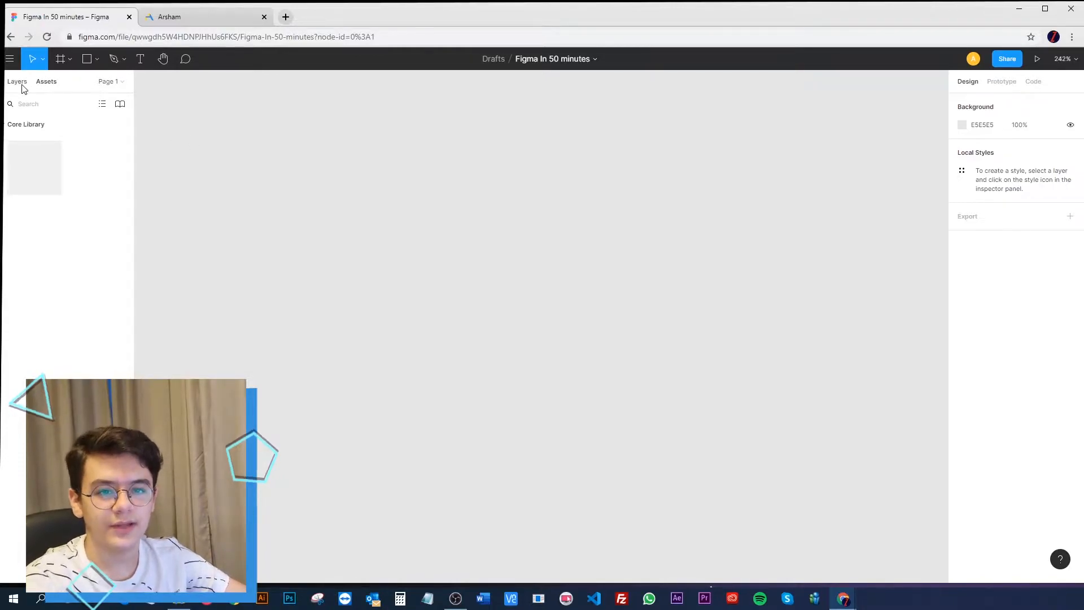
pyautogui.click(23, 86)
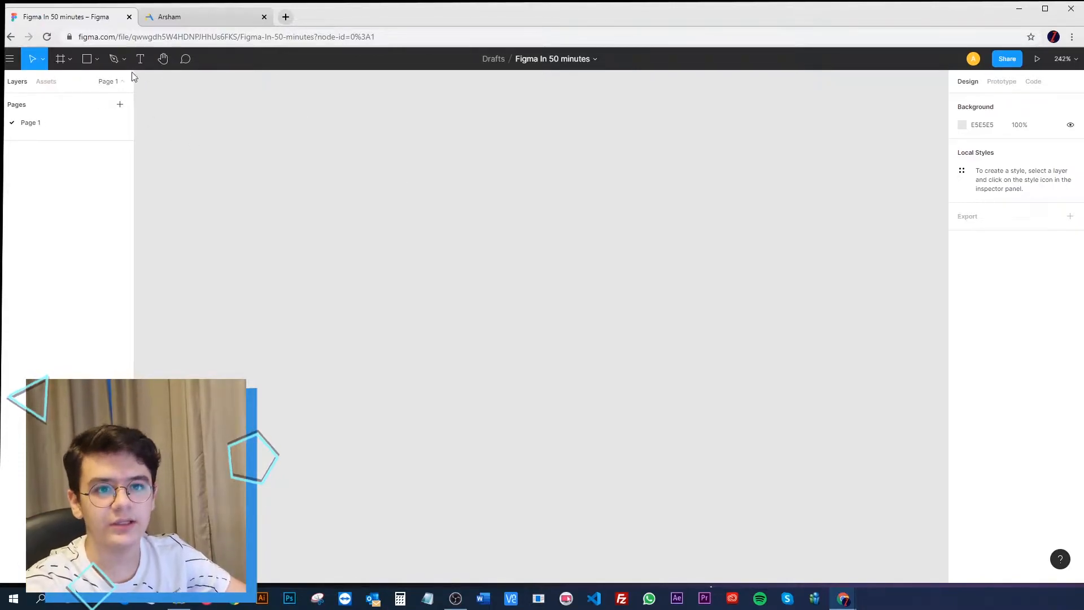
# Draw a rectangular slice region on the empty canvas with the Slice tool and delete it.
pyautogui.click(70, 59)
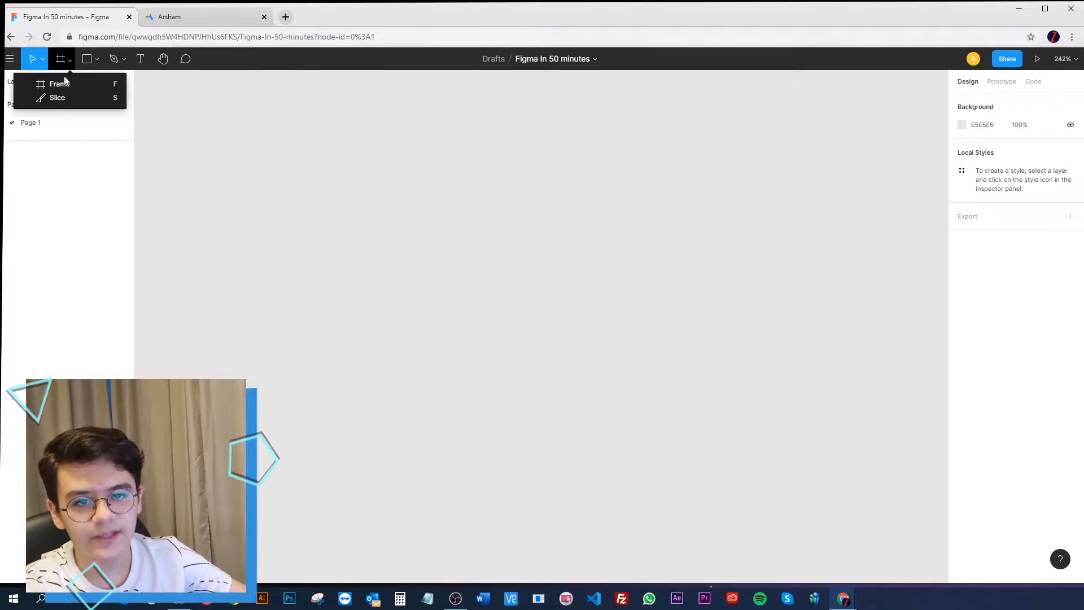
pyautogui.click(70, 97)
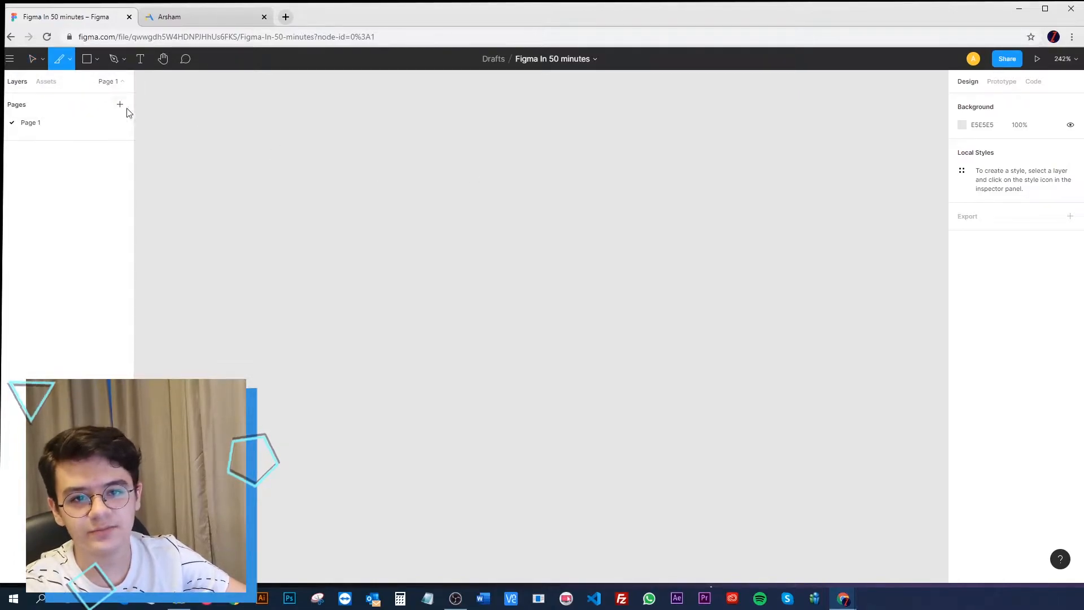
pyautogui.moveTo(337, 183); pyautogui.dragTo(524, 275)
pyautogui.click(594, 261)
pyautogui.click(405, 185)
pyautogui.press('Delete')
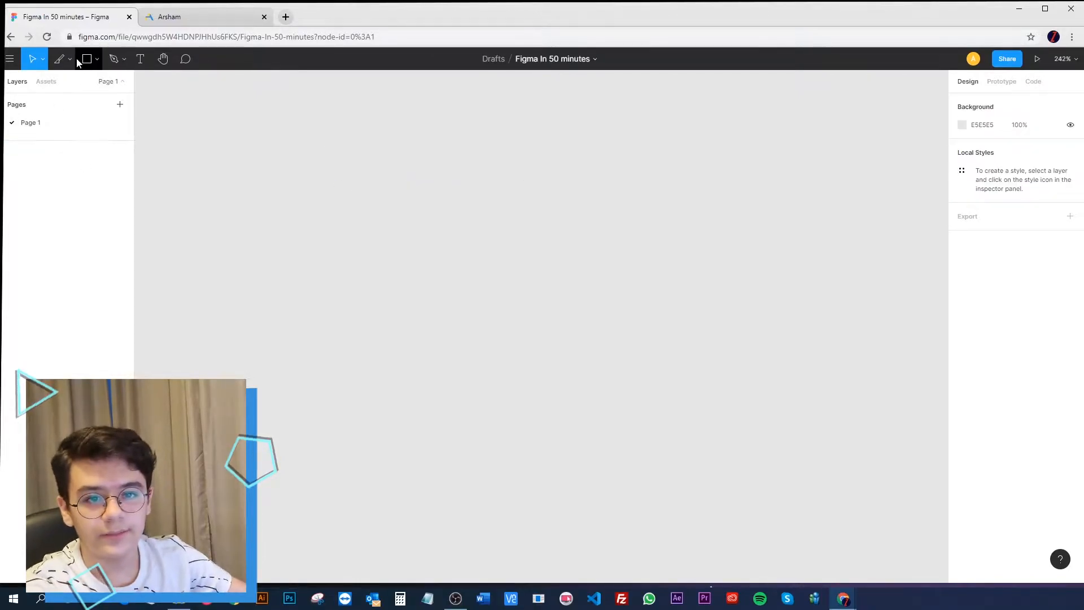
# Create a frame from the Google Pixel 2 XL phone preset.
pyautogui.click(69, 59)
pyautogui.click(74, 85)
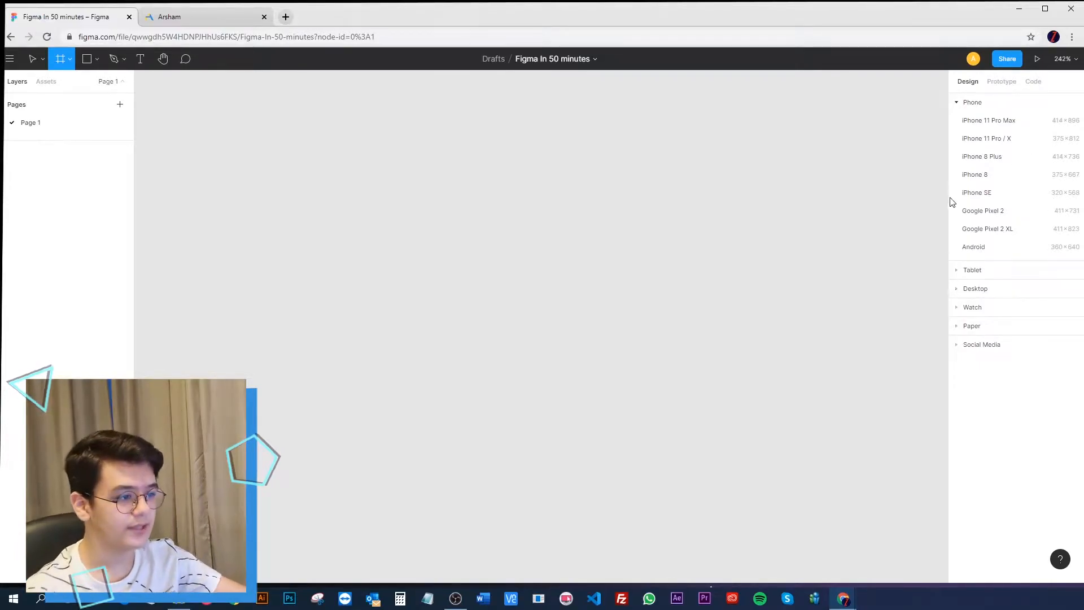
pyautogui.click(961, 104)
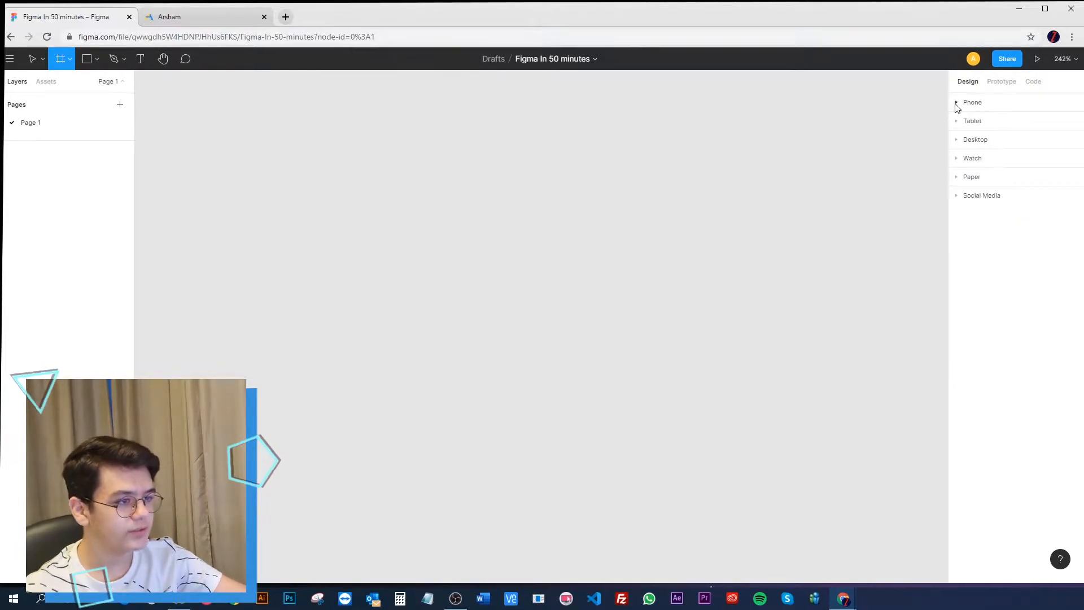
pyautogui.click(957, 105)
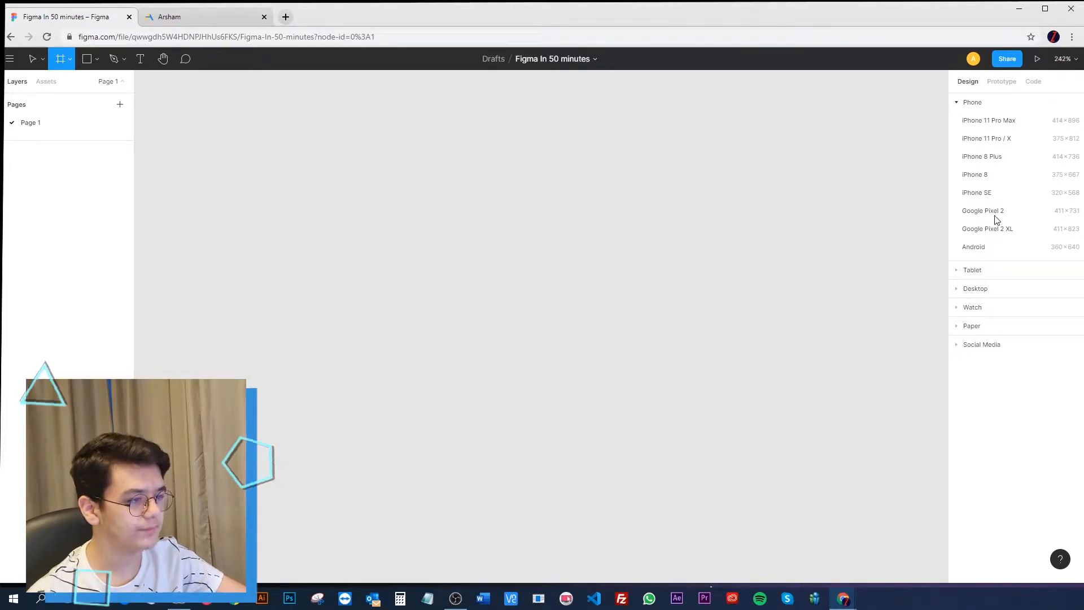
pyautogui.click(986, 229)
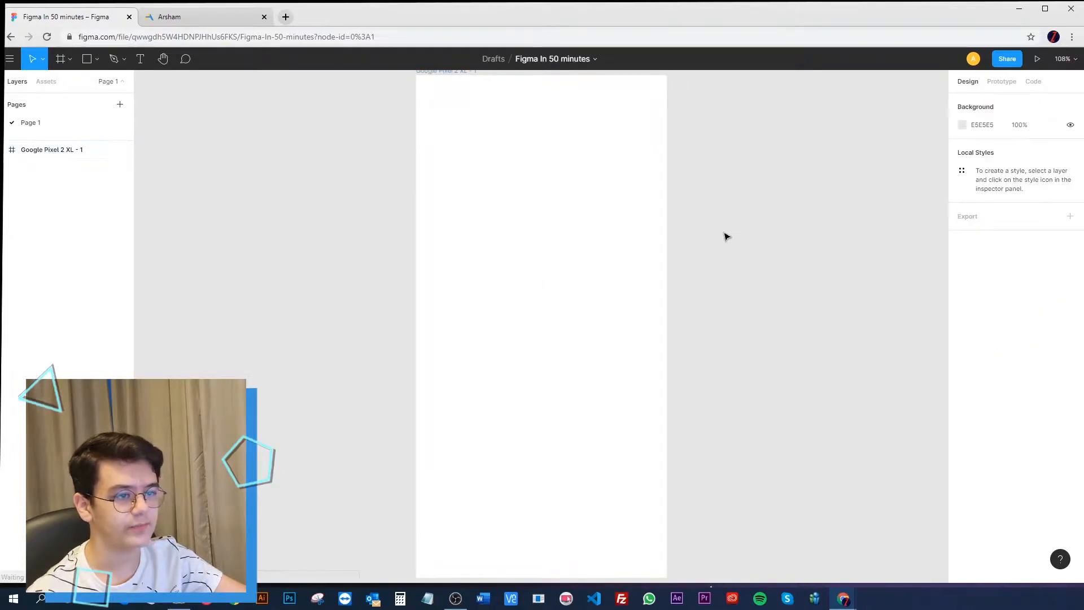
pyautogui.scroll(-2, 724, 233)
pyautogui.scroll(5, 426, 116)
pyautogui.click(633, 212)
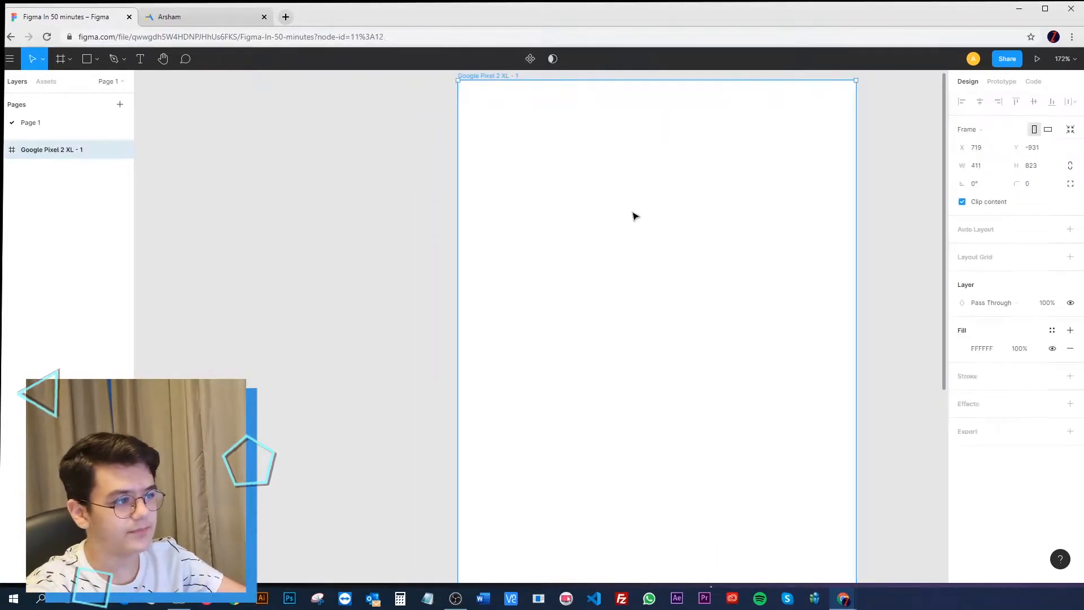
pyautogui.scroll(-1, 762, 276)
pyautogui.hscroll(3, 680, 204)
pyautogui.scroll(-4, 675, 205)
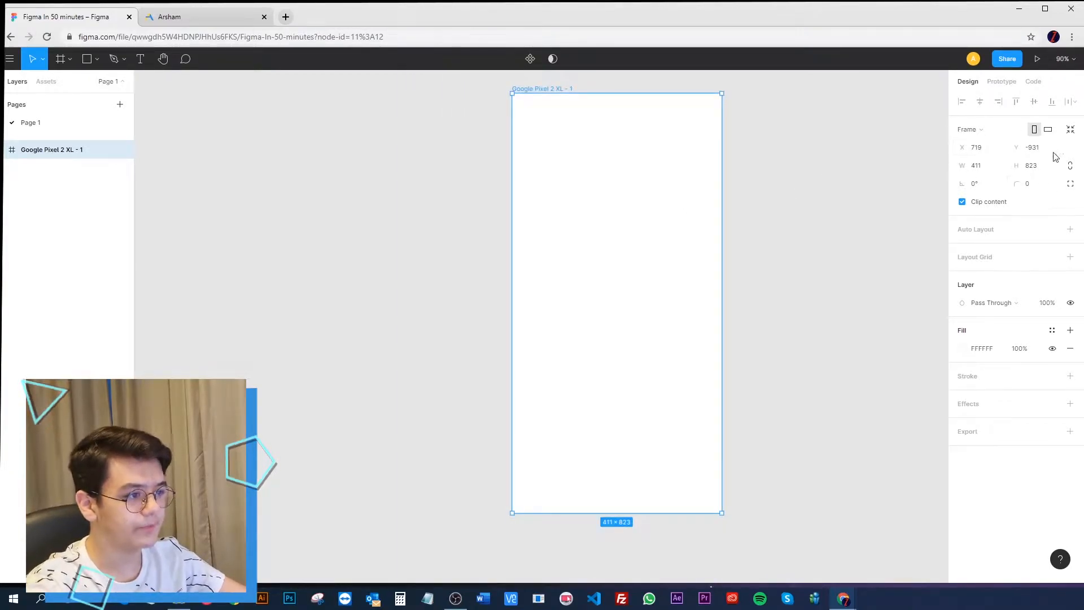
pyautogui.click(747, 191)
pyautogui.click(697, 203)
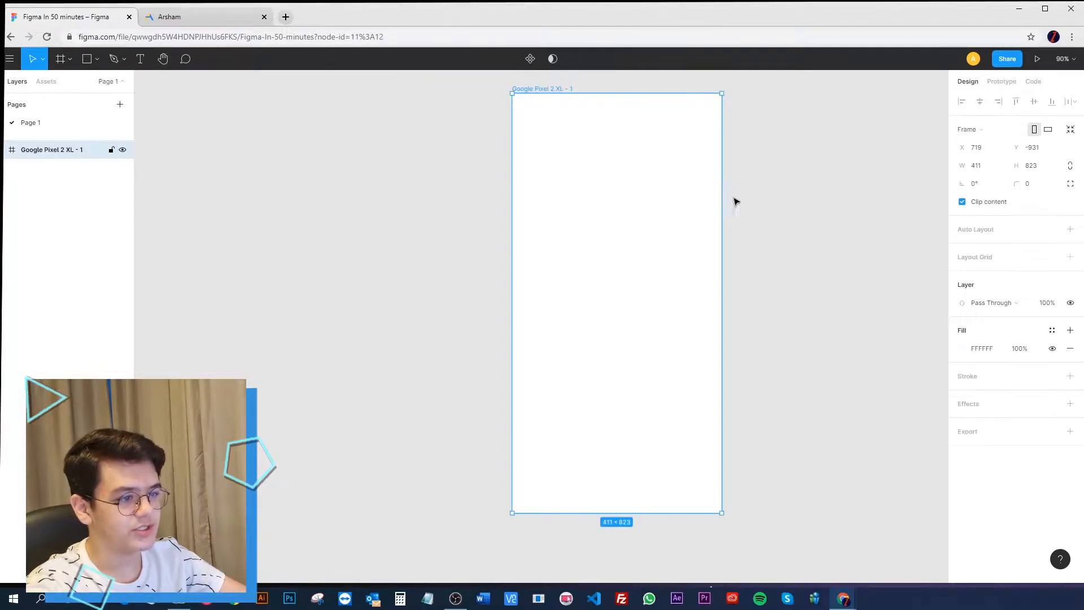
pyautogui.click(790, 173)
pyautogui.click(611, 184)
pyautogui.click(794, 192)
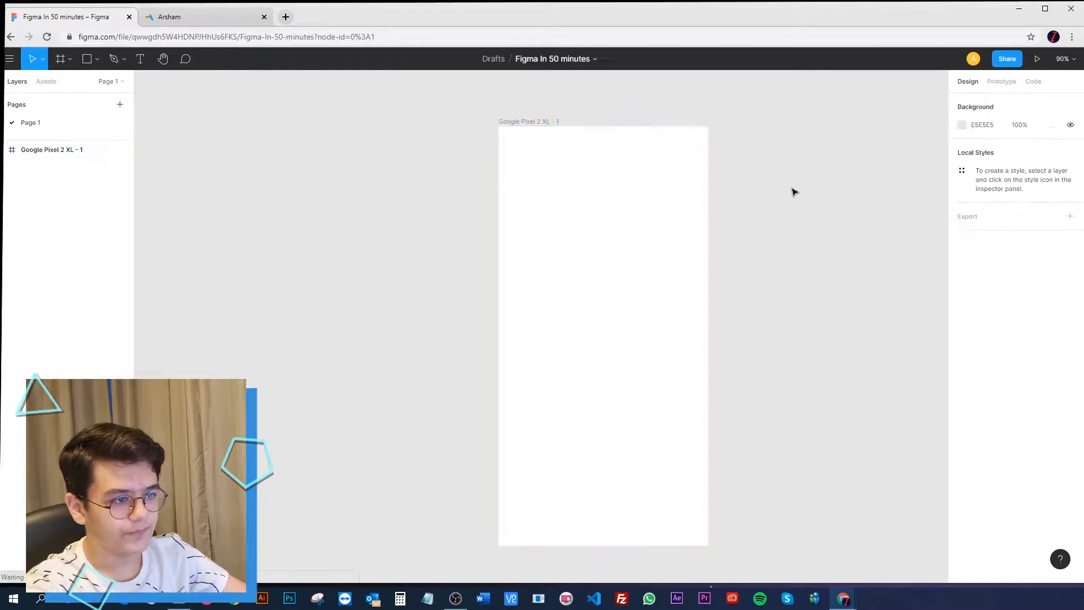
# Change the phone frame's fill colour to black (000000).
pyautogui.click(694, 198)
pyautogui.click(962, 348)
pyautogui.moveTo(902, 331); pyautogui.dragTo(811, 439)
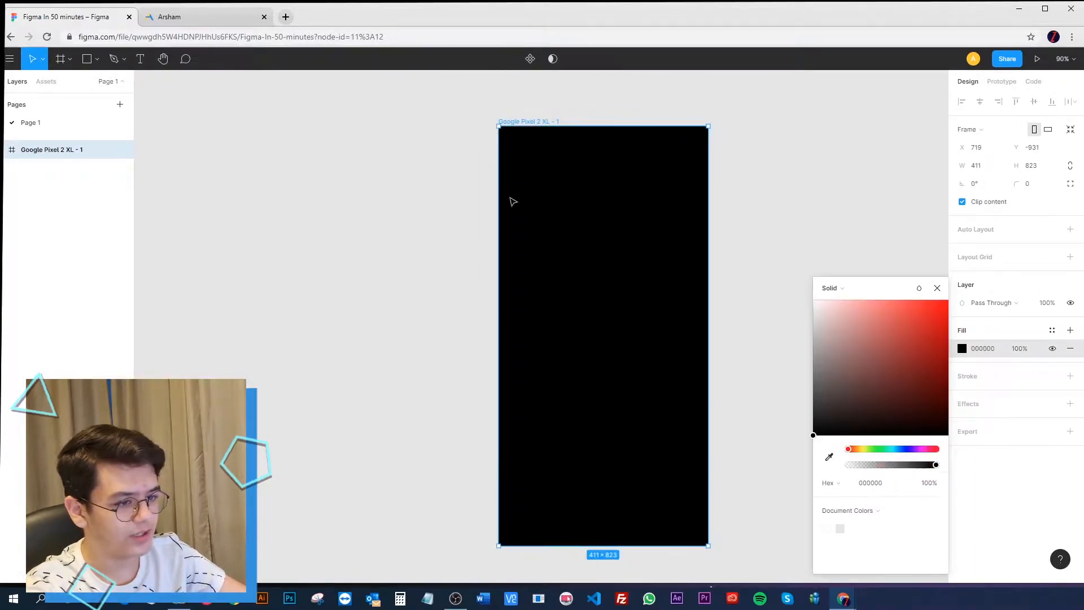
pyautogui.click(767, 111)
# Draw a text box about 168 × 117 near the top of the phone frame and enter "tete".
pyautogui.press('r')
pyautogui.press('t')
pyautogui.moveTo(524, 136); pyautogui.dragTo(611, 196)
pyautogui.write('tot')
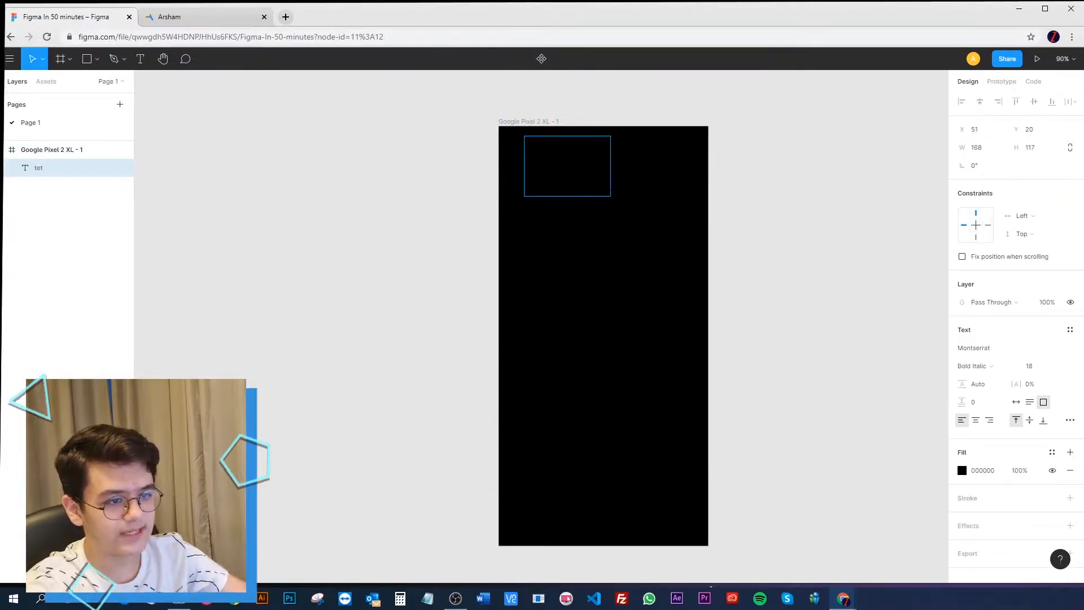
# Set the text's fill colour to the light greyish pink C5AEAE.
pyautogui.hotkey('ctrl', 'a')
pyautogui.click(962, 470)
pyautogui.moveTo(897, 375); pyautogui.dragTo(809, 297)
pyautogui.moveTo(750, 320); pyautogui.dragTo(828, 330)
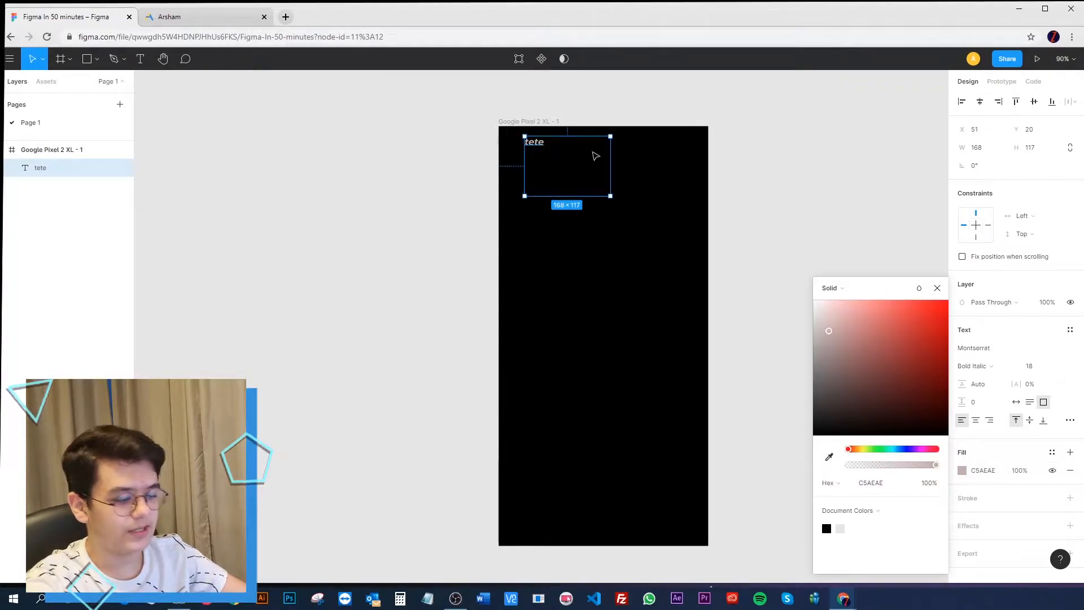
# Delete the text box and the black phone frame.
pyautogui.press('Delete')
pyautogui.click(583, 162)
pyautogui.press('Delete')
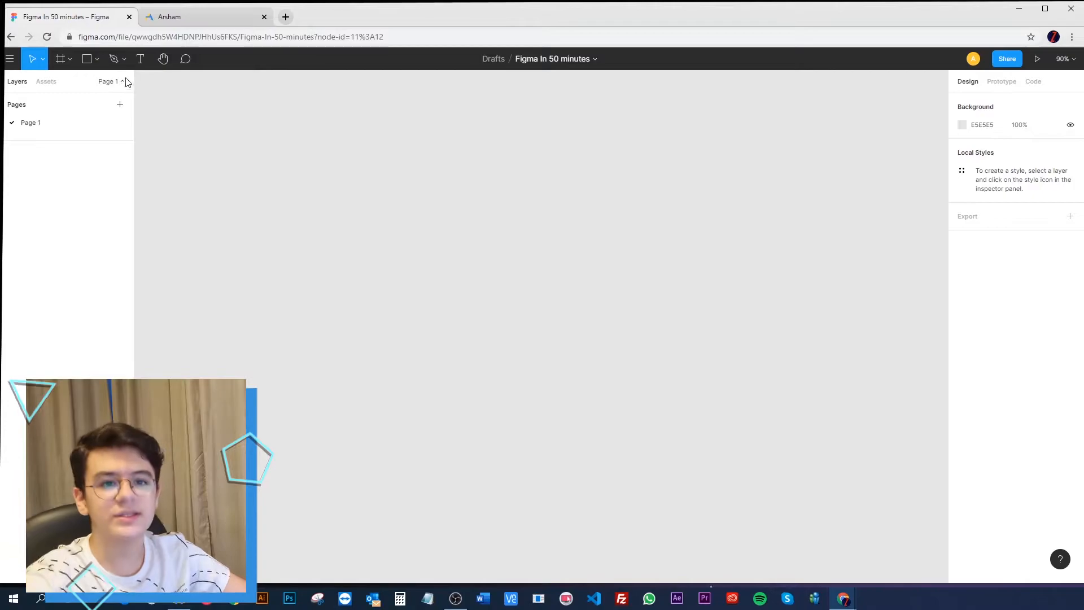
pyautogui.click(69, 59)
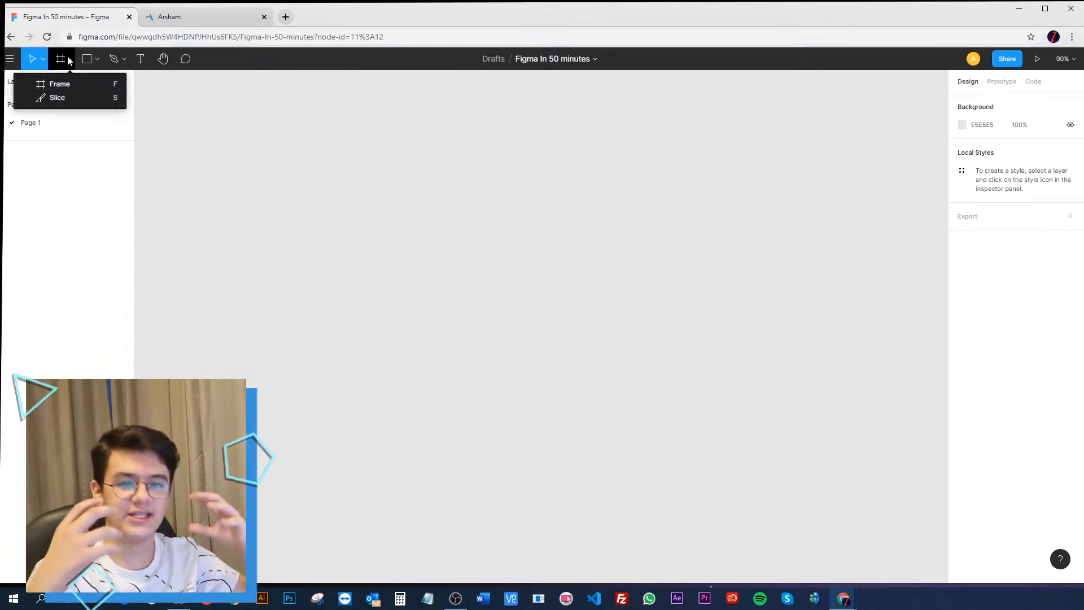
pyautogui.click(194, 126)
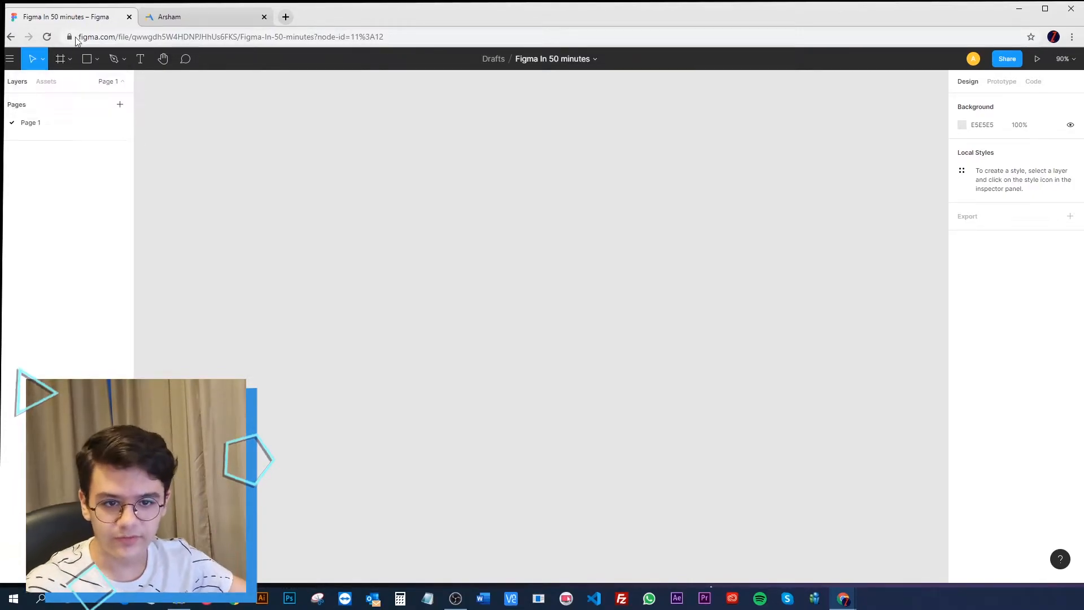
pyautogui.click(68, 58)
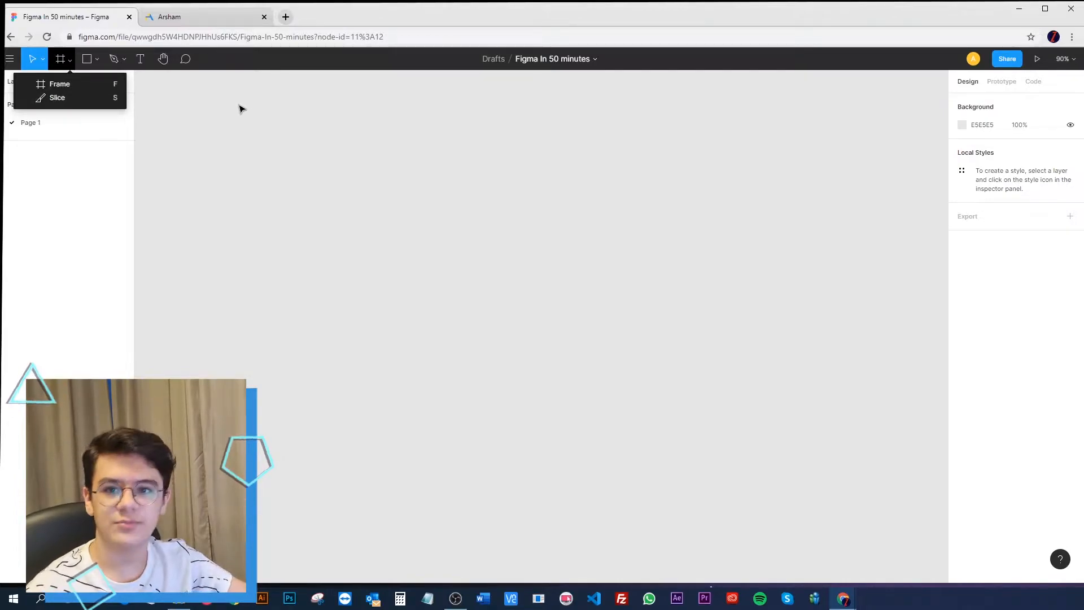
pyautogui.click(222, 108)
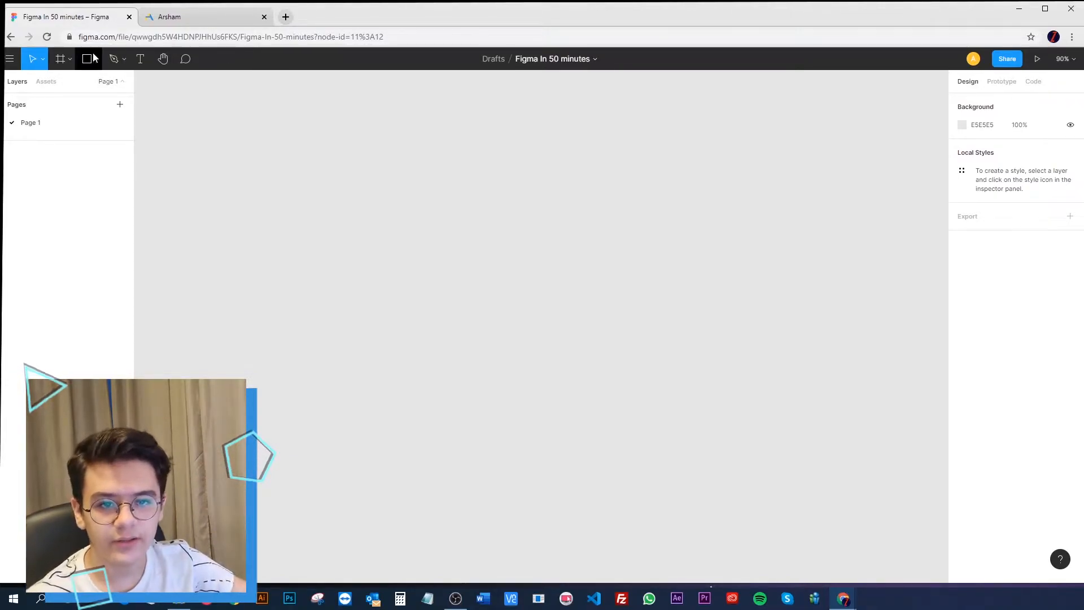
pyautogui.click(43, 59)
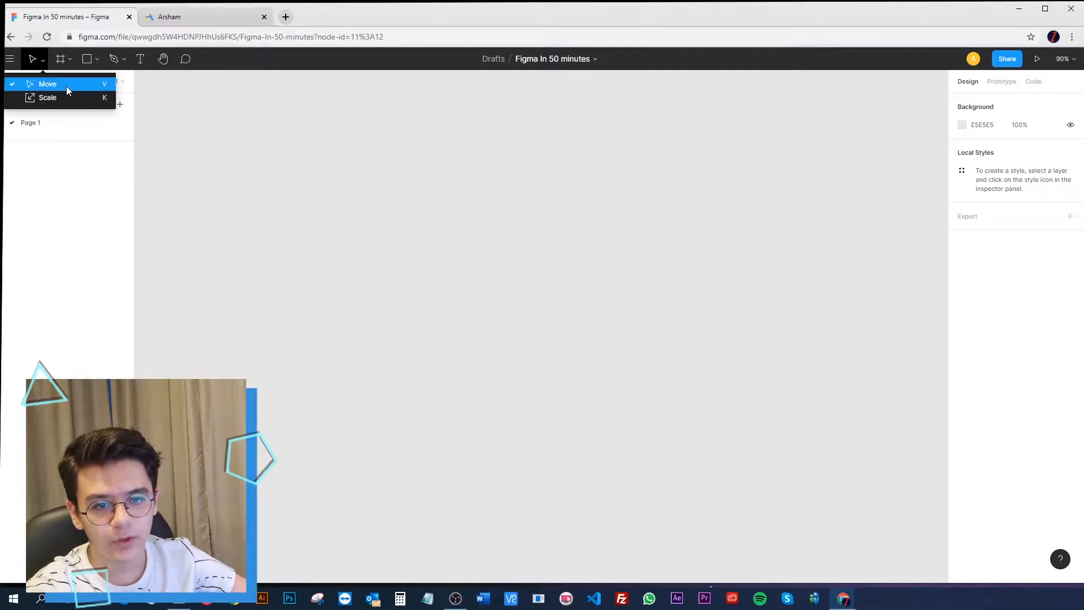
pyautogui.click(361, 199)
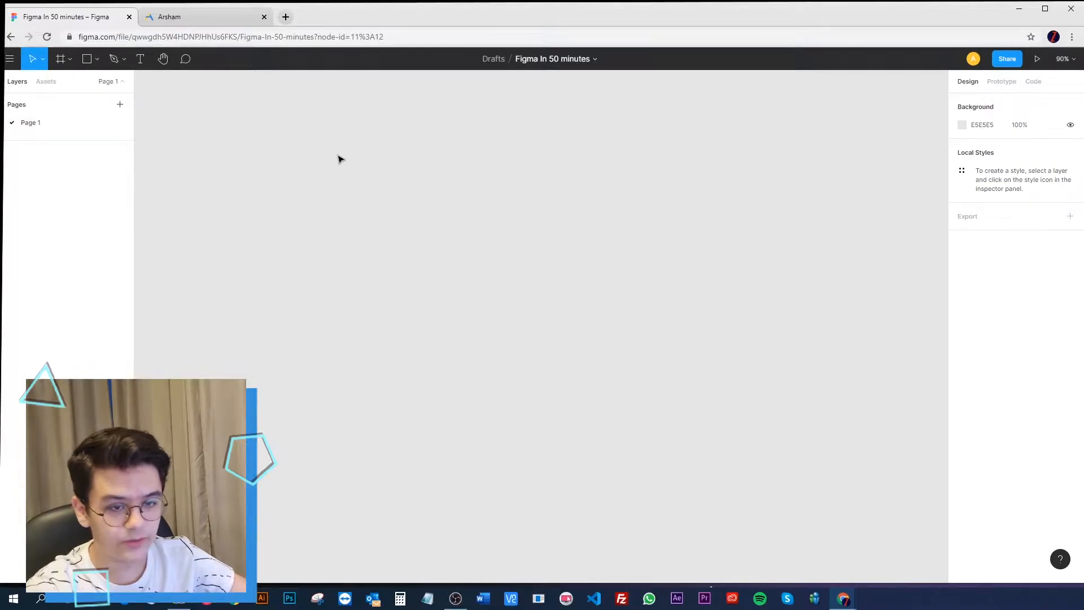
# Place the text "asdasd" on the empty canvas with the Text tool and delete it.
pyautogui.press('t')
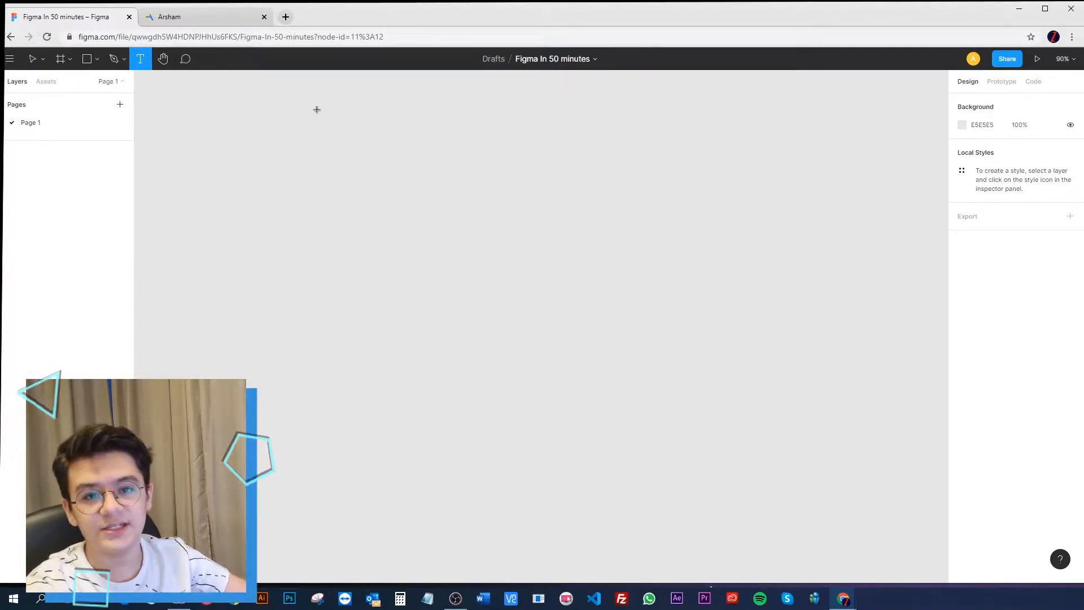
pyautogui.click(389, 166)
pyautogui.write('asdasd')
pyautogui.press('Escape')
pyautogui.press('Delete')
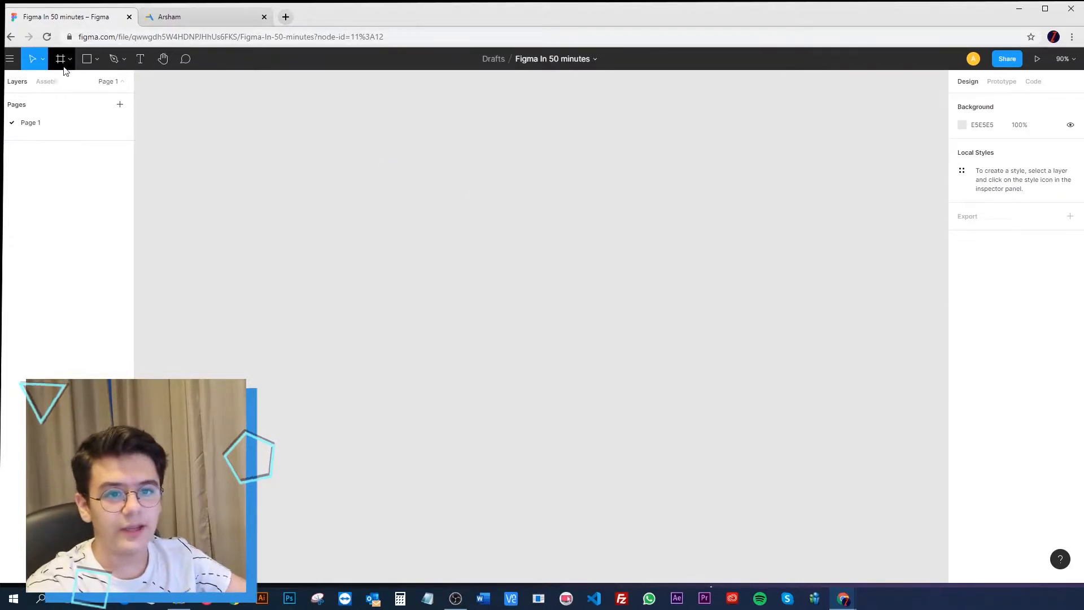
pyautogui.press('t')
pyautogui.press('v')
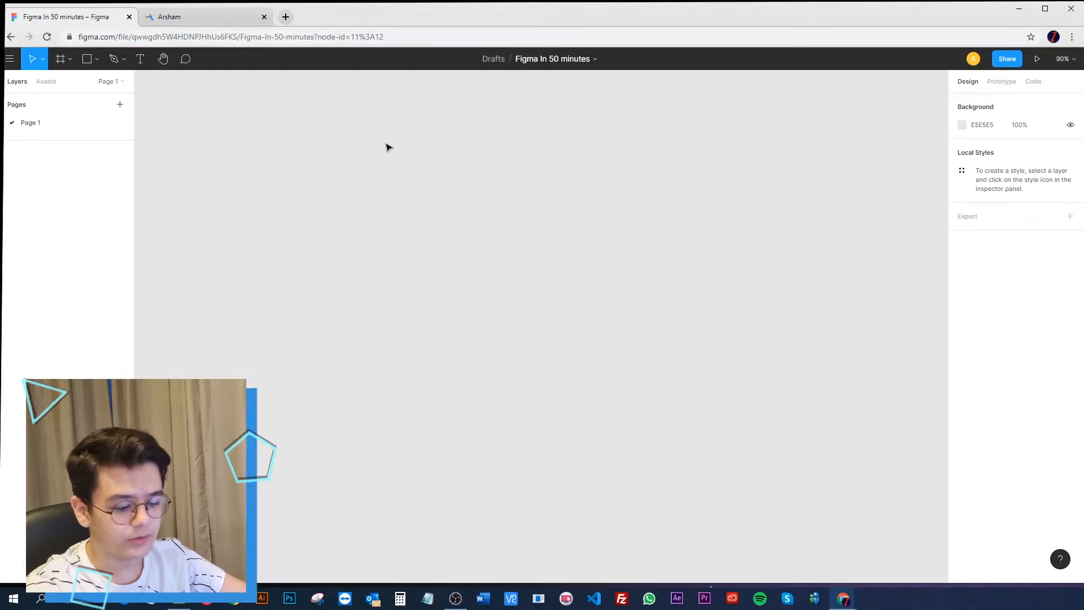
pyautogui.click(164, 59)
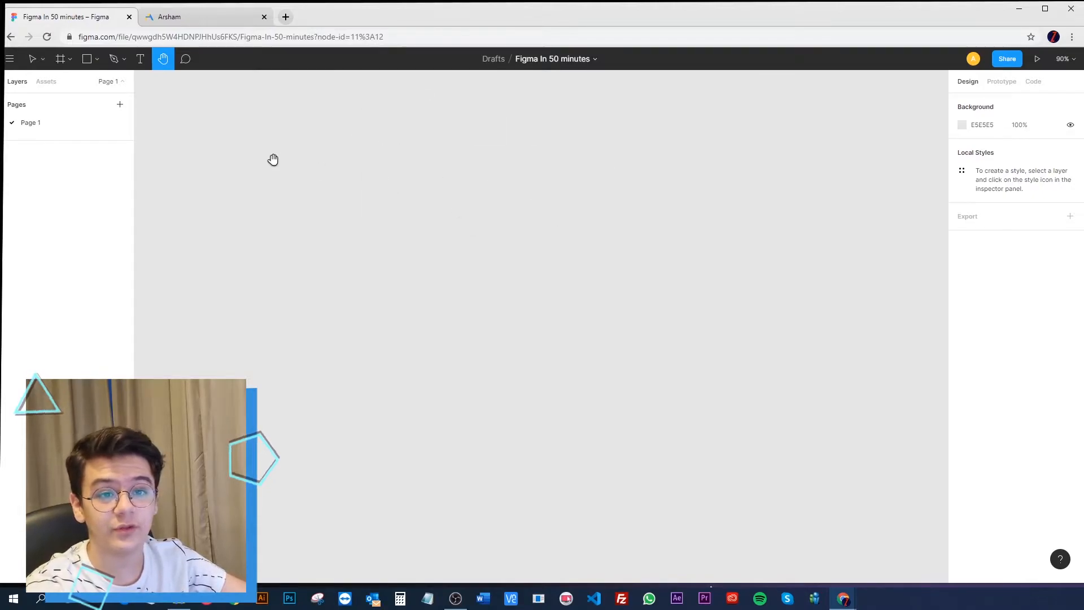
pyautogui.press('v')
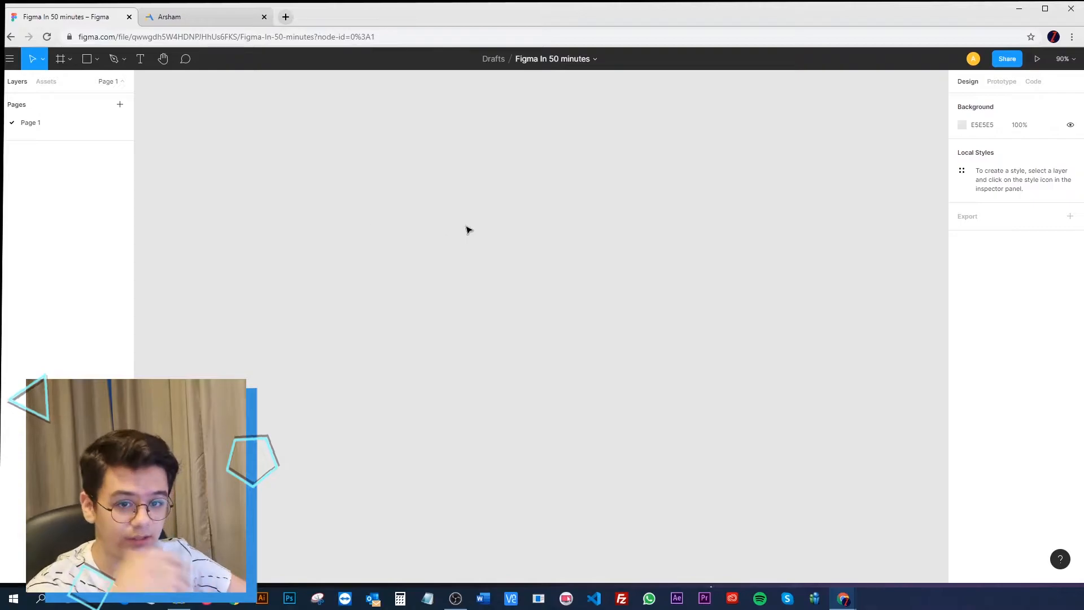
pyautogui.click(43, 60)
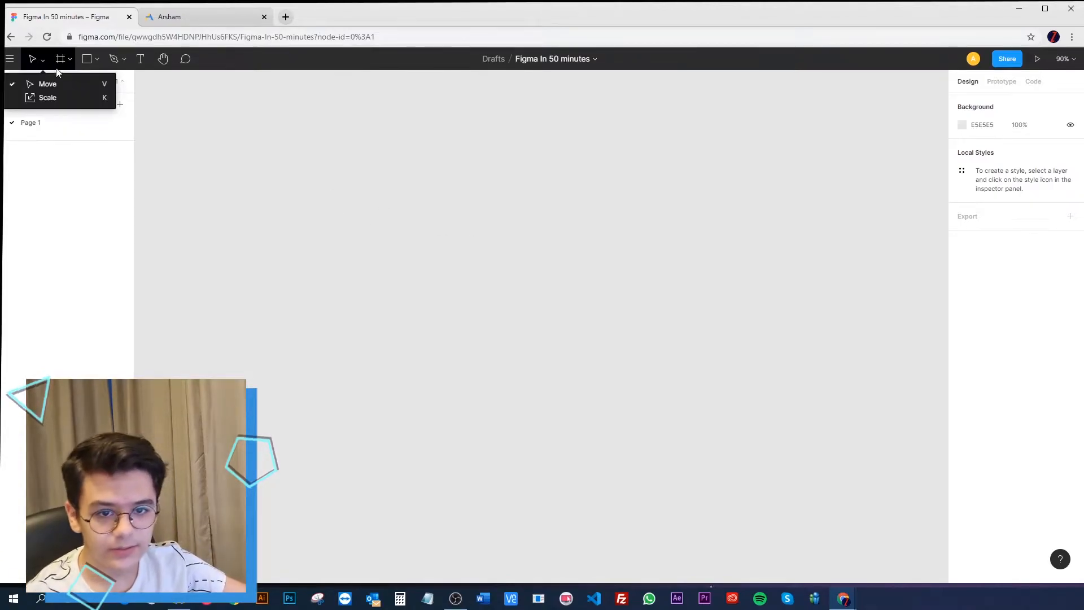
pyautogui.click(199, 113)
pyautogui.click(97, 57)
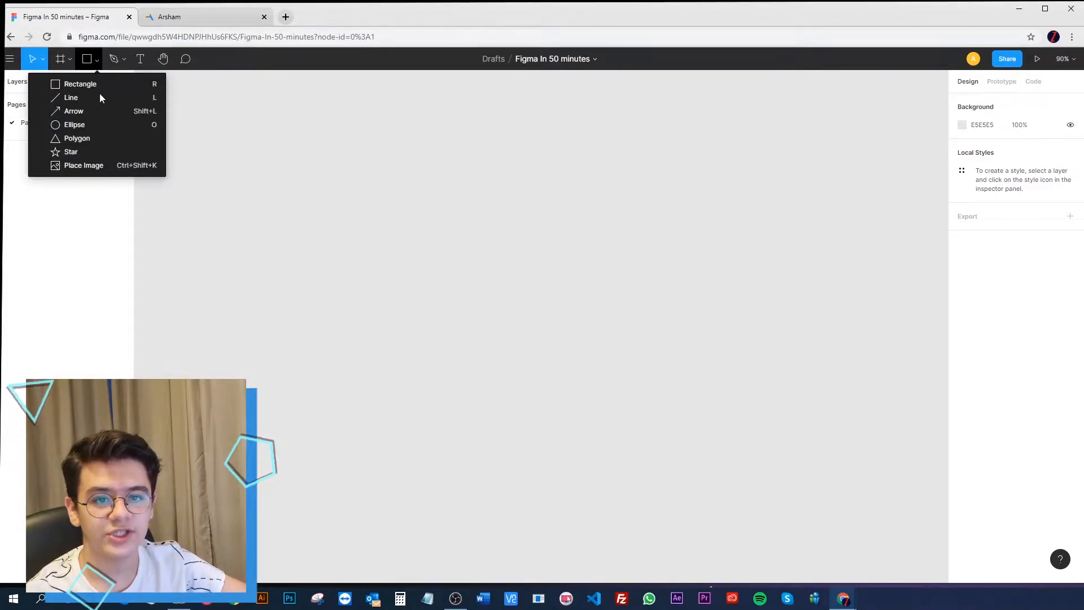
pyautogui.click(390, 130)
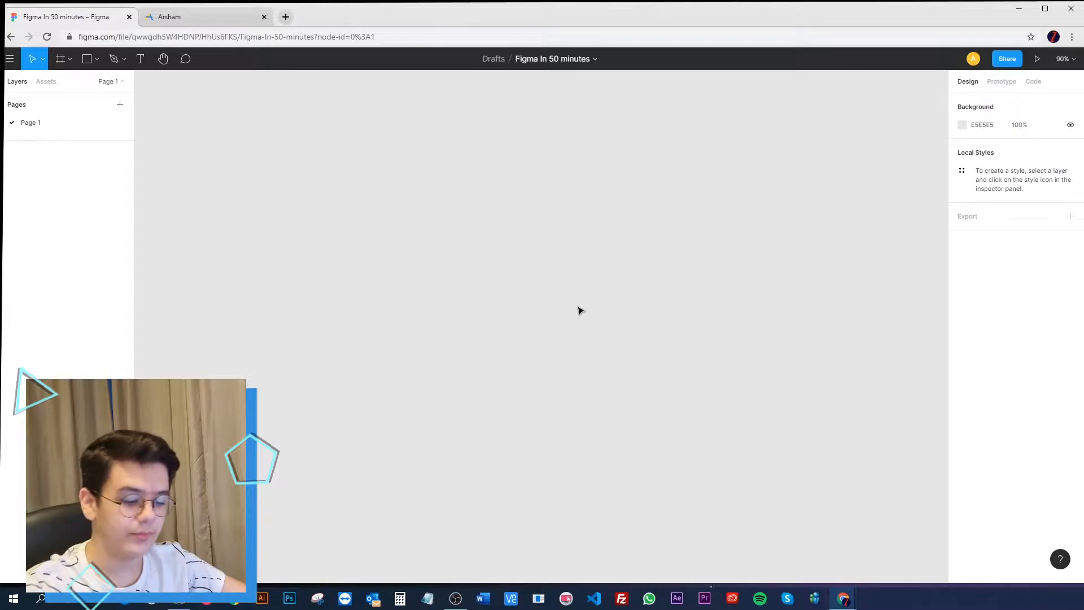
# Draw a wide rectangle on the empty canvas with the Rectangle tool and delete it.
pyautogui.press('r')
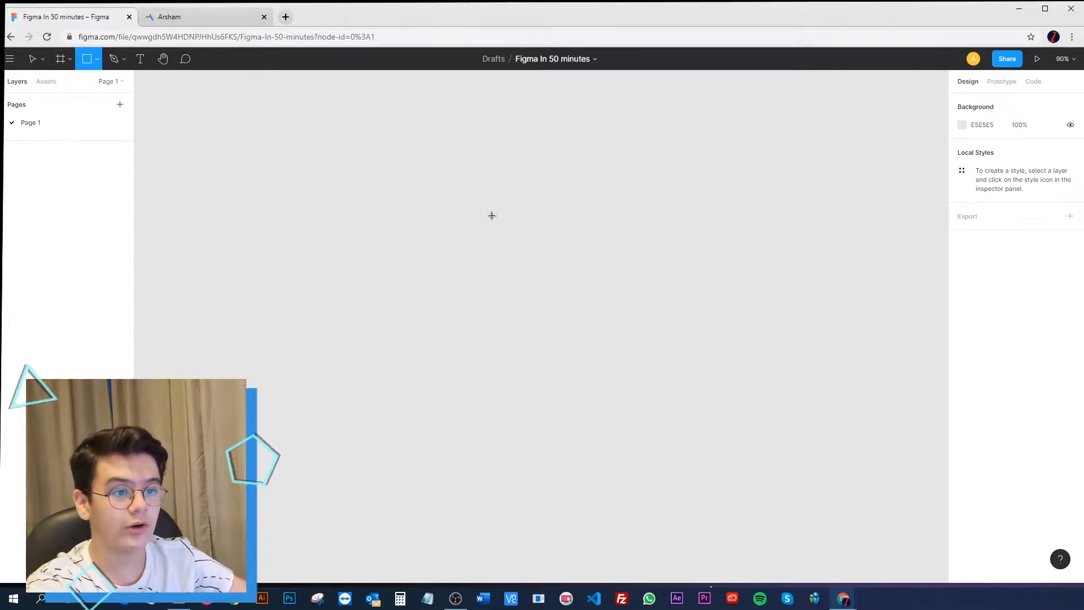
pyautogui.moveTo(373, 150)
pyautogui.mouseDown()
pyautogui.moveTo(584, 155)
pyautogui.moveTo(678, 247)
pyautogui.moveTo(735, 332)
pyautogui.moveTo(917, 277)
pyautogui.moveTo(708, 331)
pyautogui.moveTo(376, 165)
pyautogui.moveTo(498, 188)
pyautogui.moveTo(789, 181)
pyautogui.moveTo(695, 407)
pyautogui.moveTo(707, 290)
pyautogui.moveTo(802, 283)
pyautogui.mouseUp()
pyautogui.press('Delete')
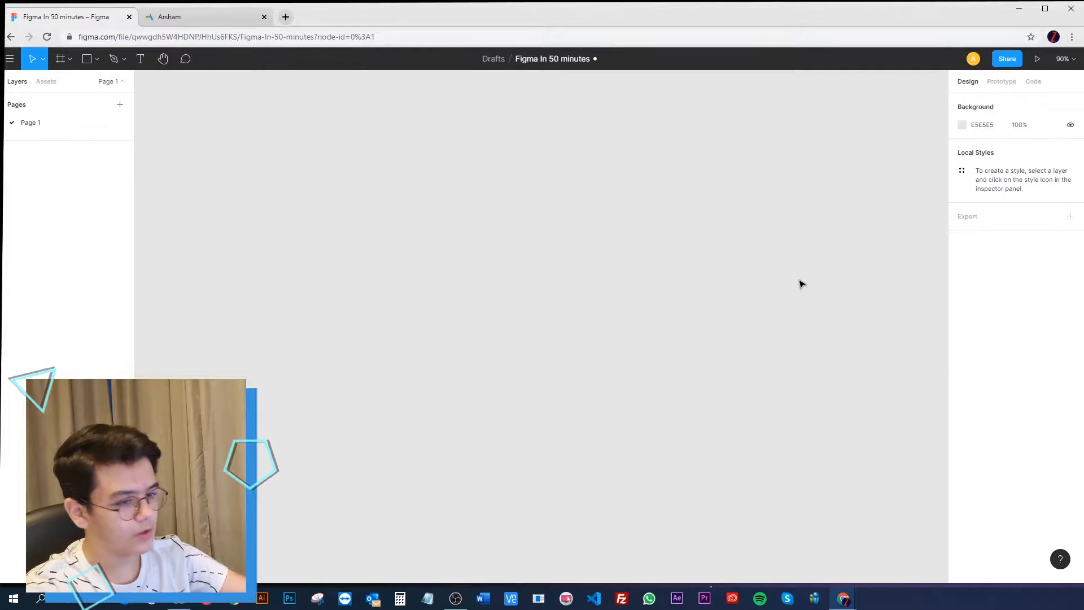
# Draw a square about 552 × 552 on the empty canvas with the Rectangle tool.
pyautogui.press('r')
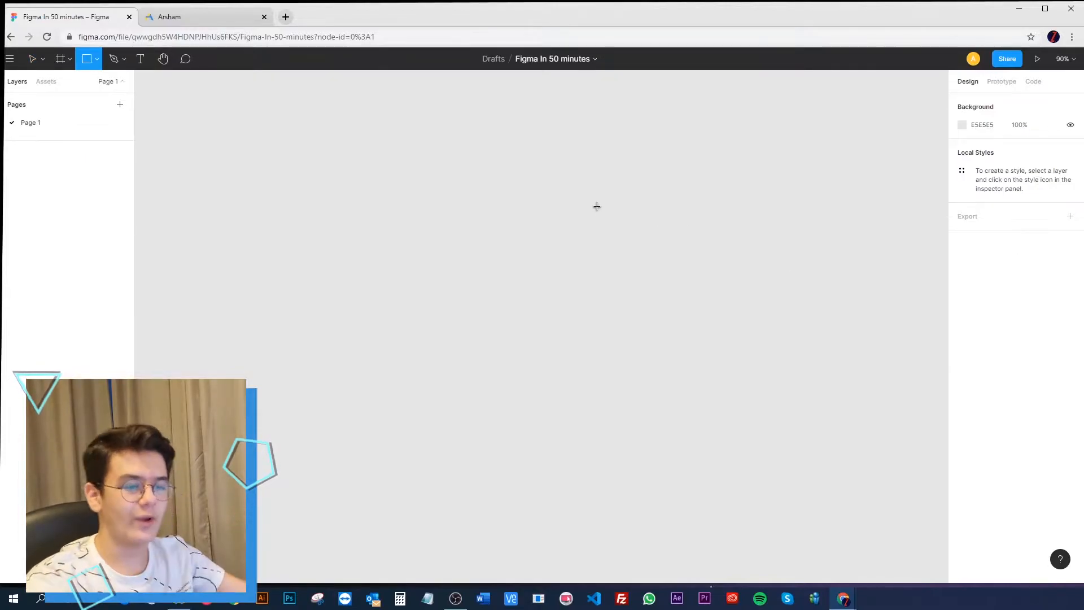
pyautogui.moveTo(303, 128)
pyautogui.mouseDown()
pyautogui.moveTo(333, 170)
pyautogui.moveTo(471, 274)
pyautogui.moveTo(720, 399)
pyautogui.moveTo(585, 354)
pyautogui.mouseUp()
pyautogui.moveTo(676, 334)
pyautogui.mouseDown()
pyautogui.moveTo(919, 329)
pyautogui.moveTo(841, 409)
pyautogui.mouseUp()
pyautogui.click(807, 380)
pyautogui.moveTo(805, 333); pyautogui.dragTo(716, 288)
pyautogui.click(496, 302)
# Set the square's width to 500 with its proportions constrained.
pyautogui.click(997, 149)
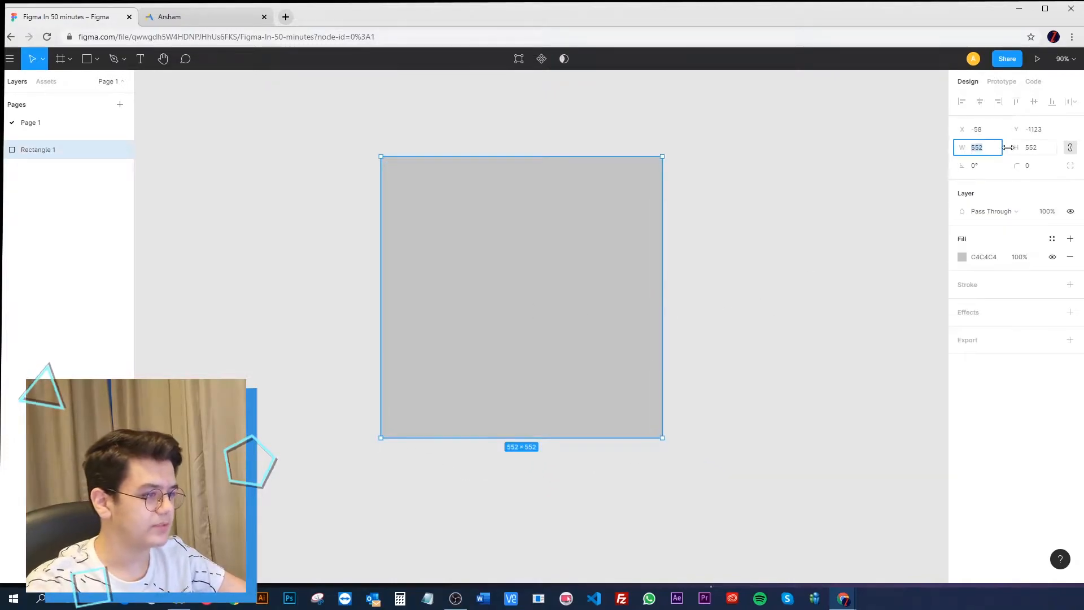
pyautogui.write('50')
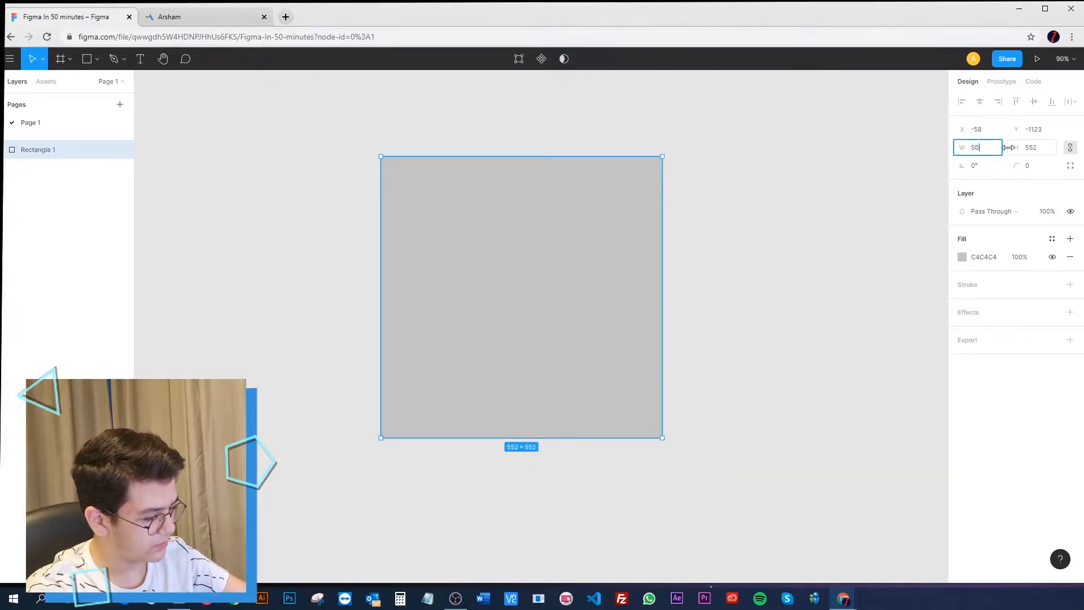
pyautogui.write('0')
pyautogui.press('Return')
# Move the square to about X 77, Y -1026 and select it.
pyautogui.moveTo(539, 228); pyautogui.dragTo(608, 278)
pyautogui.rightClick(791, 231)
pyautogui.click(752, 226)
pyautogui.moveTo(744, 305); pyautogui.dragTo(698, 258)
pyautogui.click(600, 230)
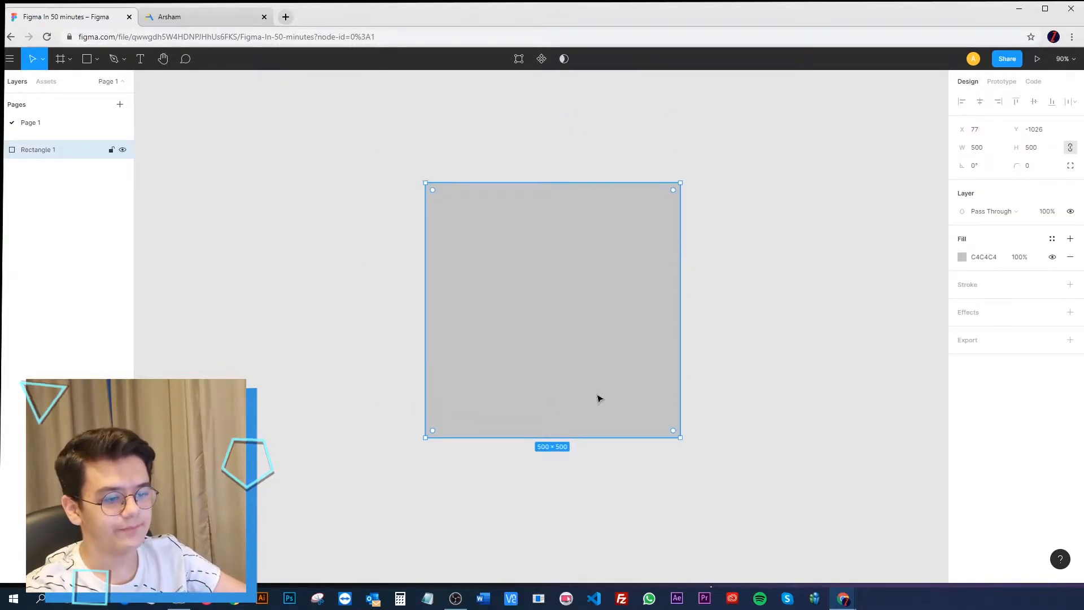
# Try resizing the square freely from its corner to about 539 × 303 and undo the resize.
pyautogui.moveTo(681, 439); pyautogui.dragTo(402, 186)
pyautogui.moveTo(573, 293); pyautogui.dragTo(702, 336)
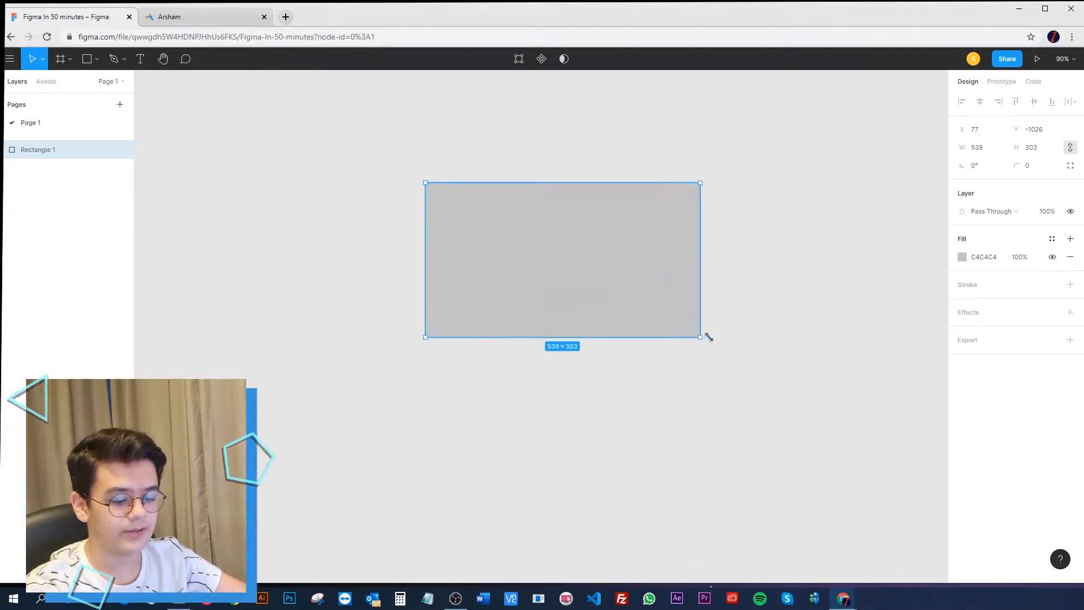
pyautogui.hotkey('ctrl', 'z')
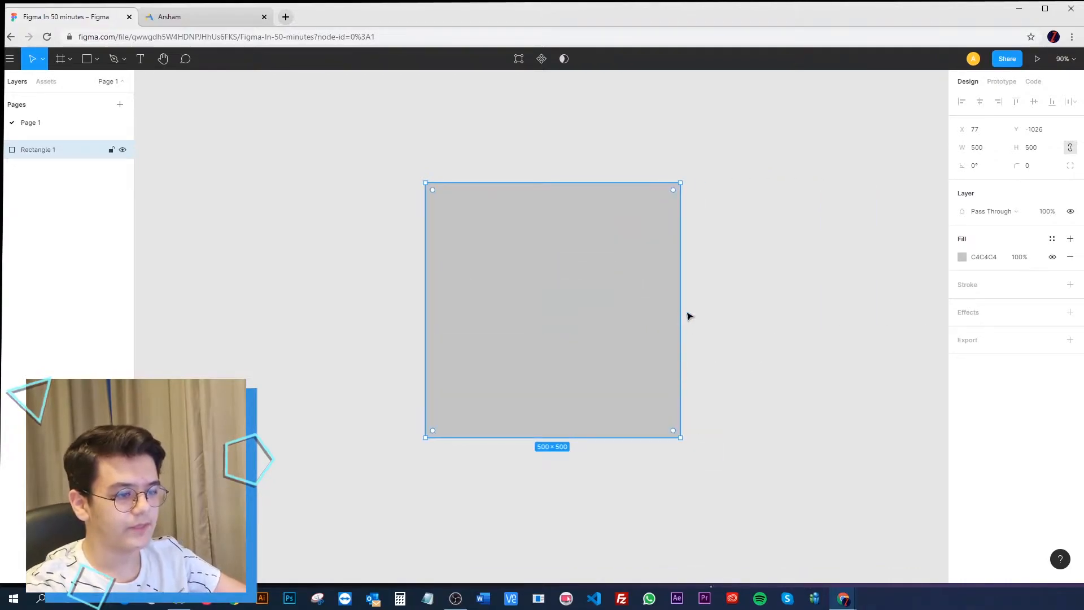
# Stretch the square to 800 wide, scale it proportionally to about 325 × 203, and undo both changes.
pyautogui.moveTo(679, 328); pyautogui.dragTo(833, 339)
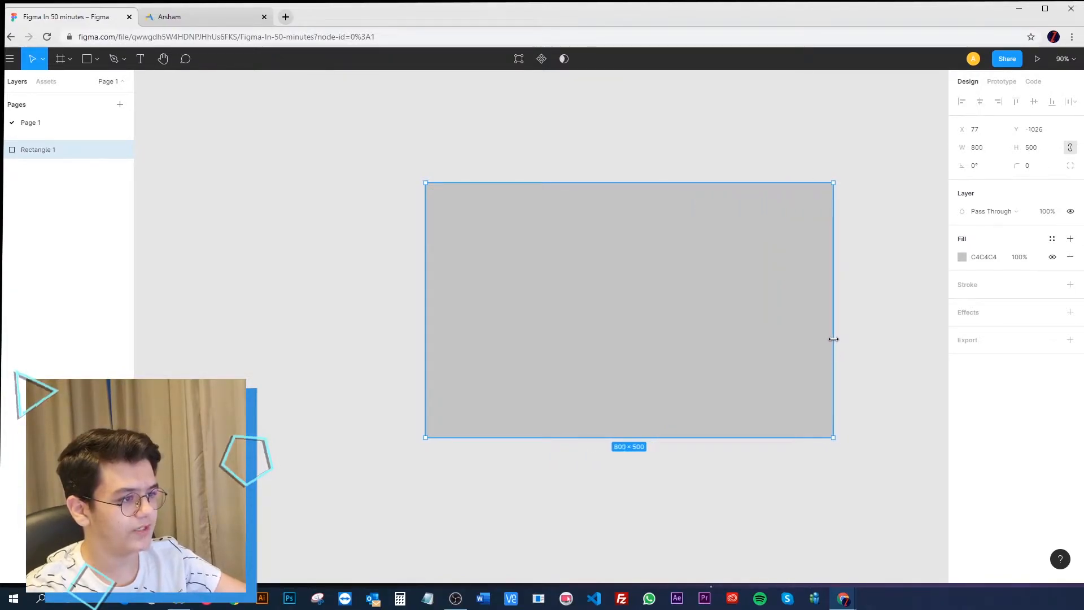
pyautogui.moveTo(834, 438); pyautogui.dragTo(590, 284)
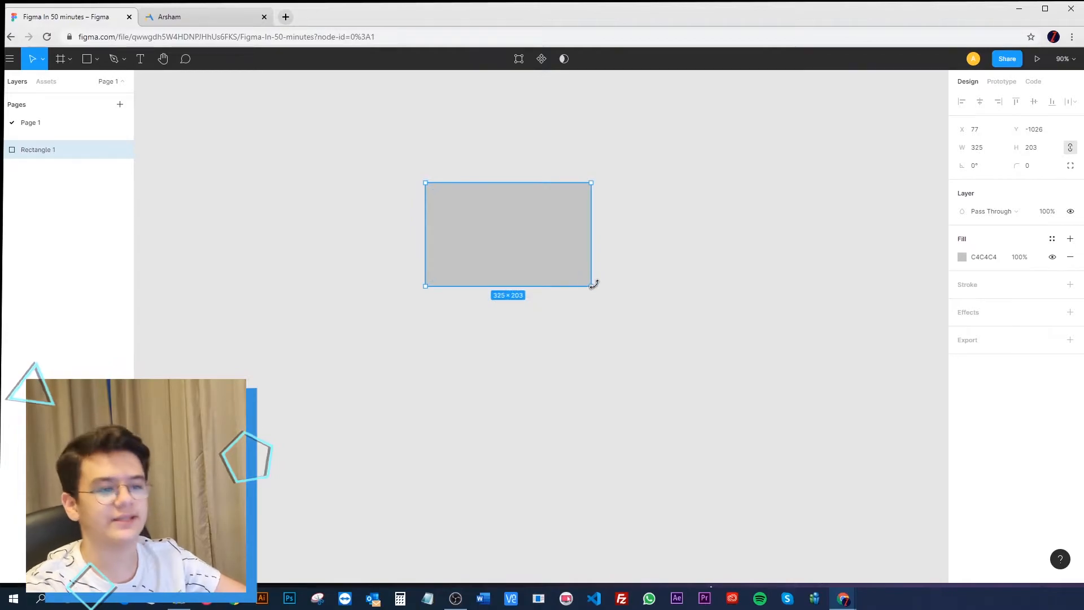
pyautogui.hotkey('ctrl', 'z')
pyautogui.hotkey('ctrl', 'z')
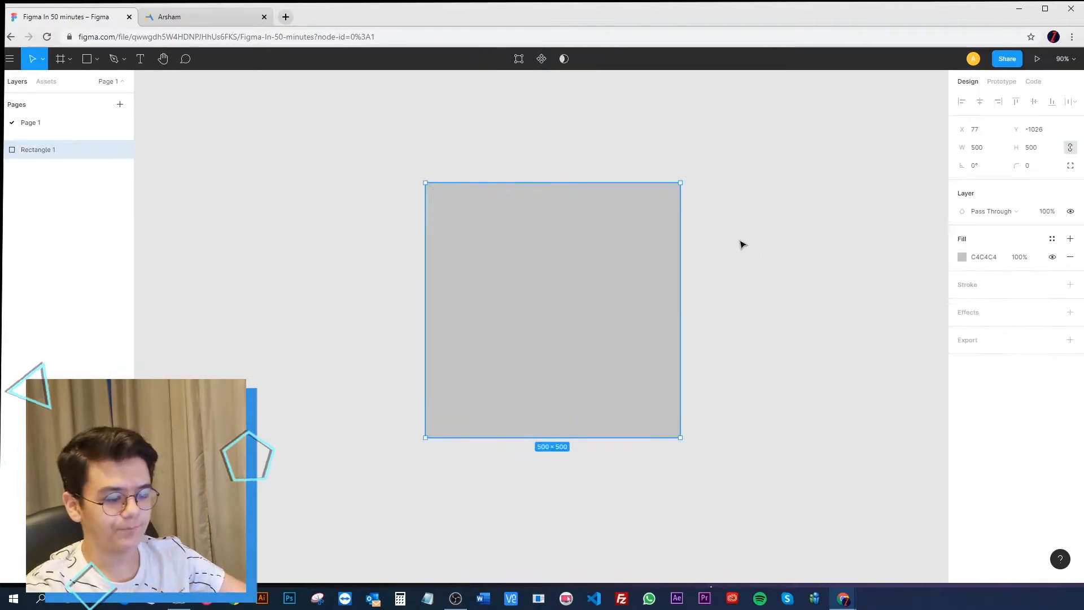
# Rotate the square freehand around its centre to -135° and on to -120°.
pyautogui.moveTo(685, 179); pyautogui.dragTo(703, 143)
pyautogui.click(689, 177)
pyautogui.click(671, 185)
pyautogui.moveTo(698, 190); pyautogui.dragTo(551, 505)
pyautogui.hotkey('ctrl', 'z')
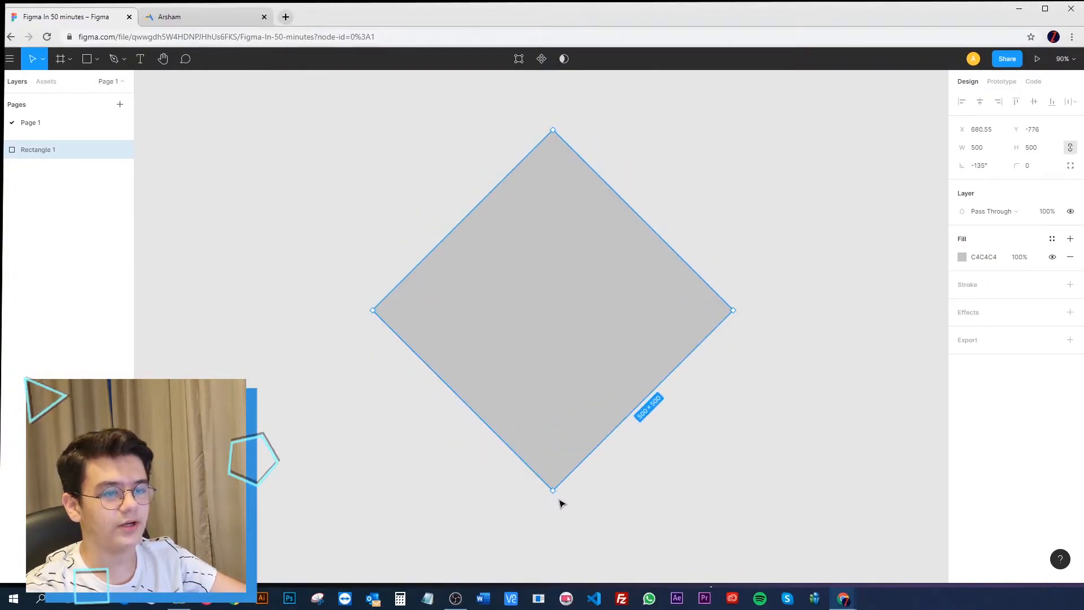
pyautogui.click(559, 504)
pyautogui.click(703, 314)
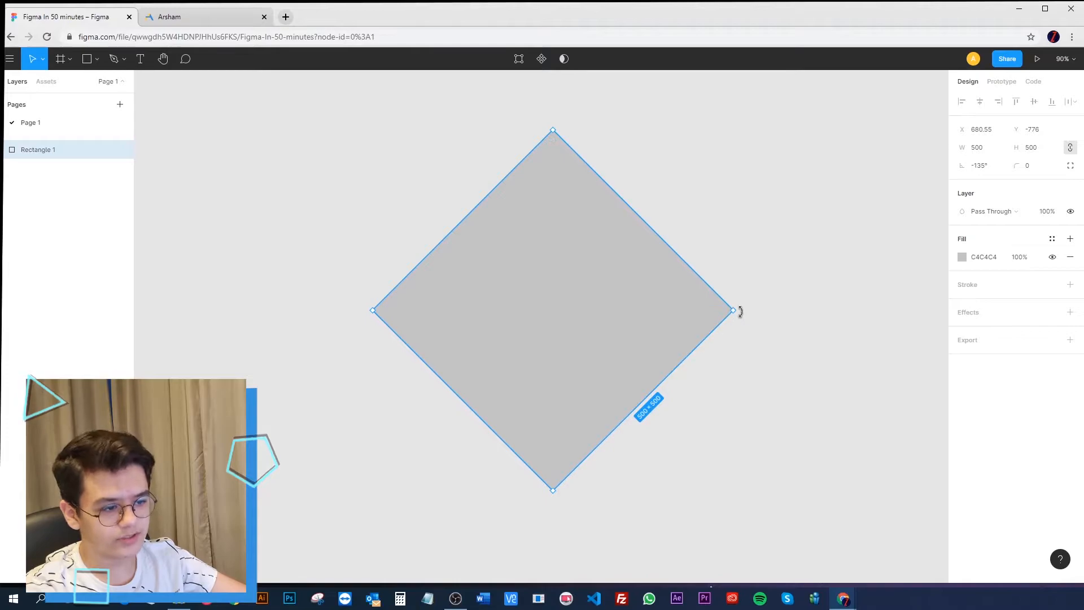
pyautogui.moveTo(740, 312); pyautogui.dragTo(740, 272)
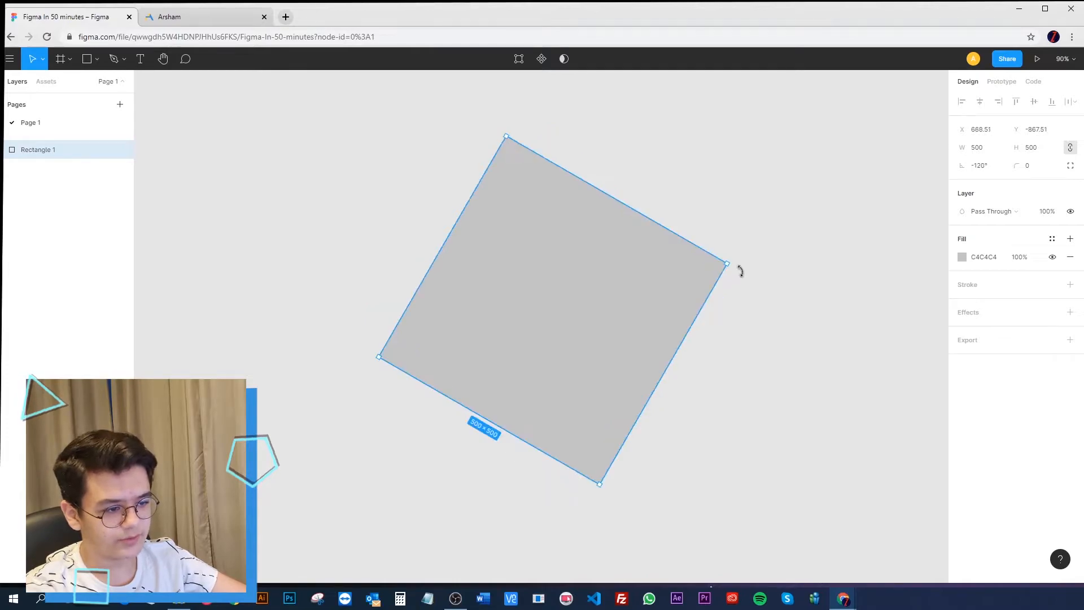
# Enter a rotation of 90° for the square and change it to 45°.
pyautogui.click(980, 170)
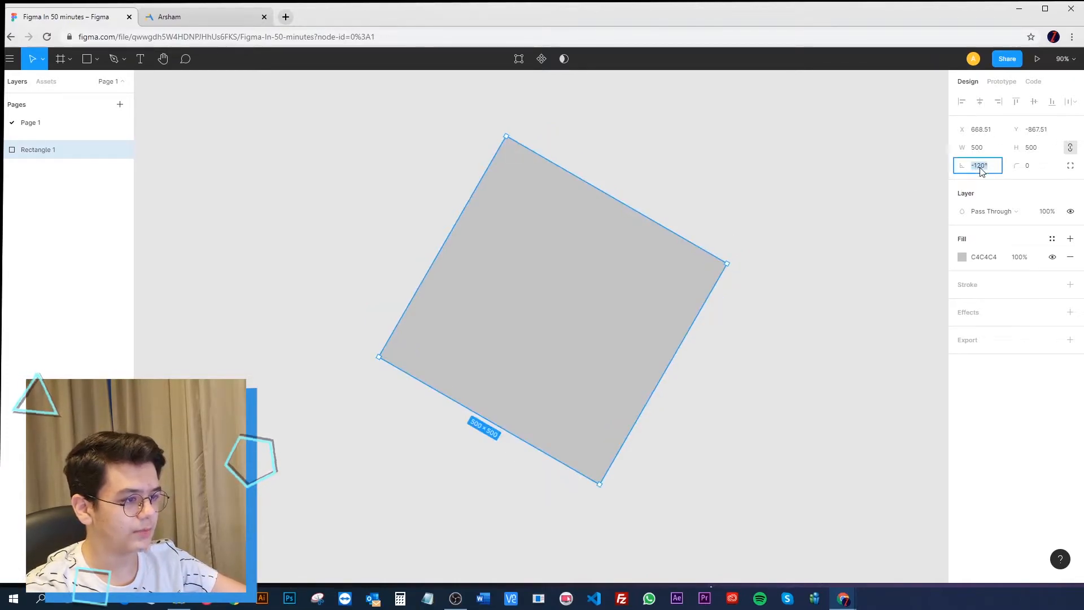
pyautogui.press('Return')
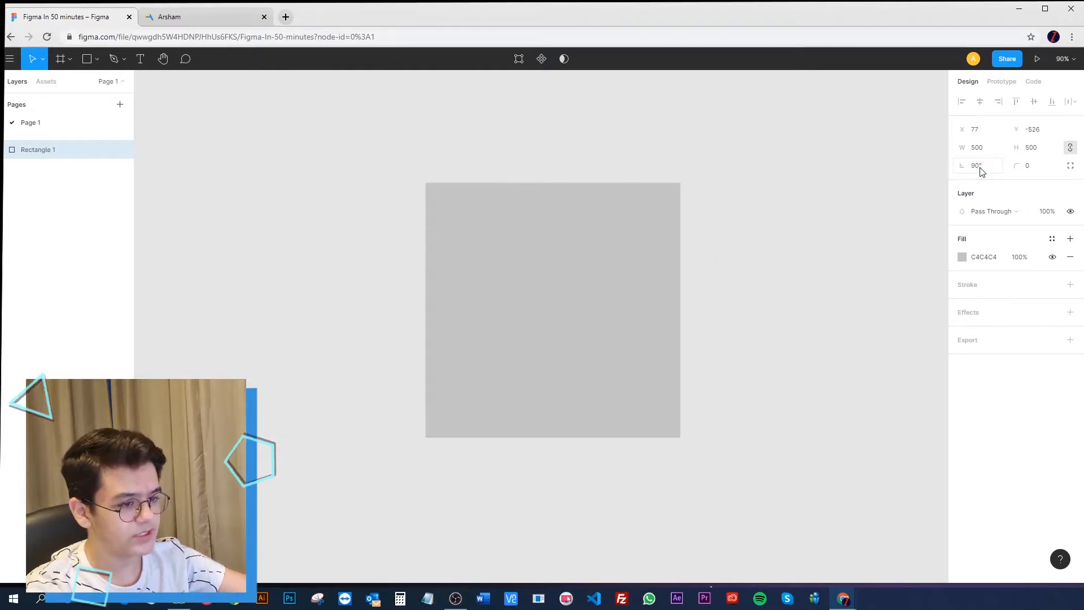
pyautogui.click(999, 172)
pyautogui.write('45')
pyautogui.press('Return')
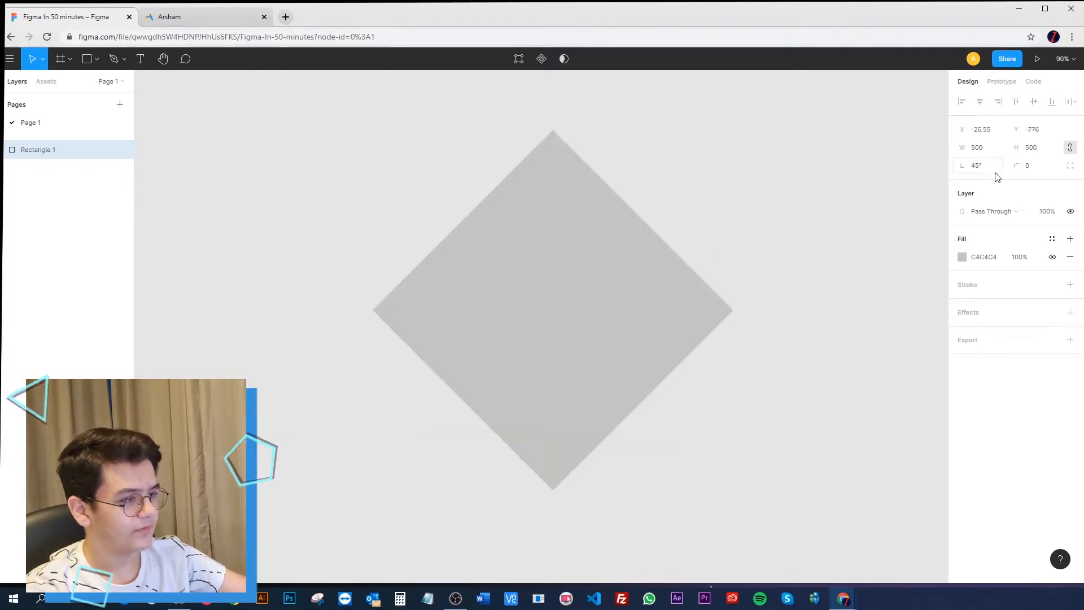
# Position the rotated square at X 100 and Y -700.
pyautogui.click(993, 130)
pyautogui.click(981, 134)
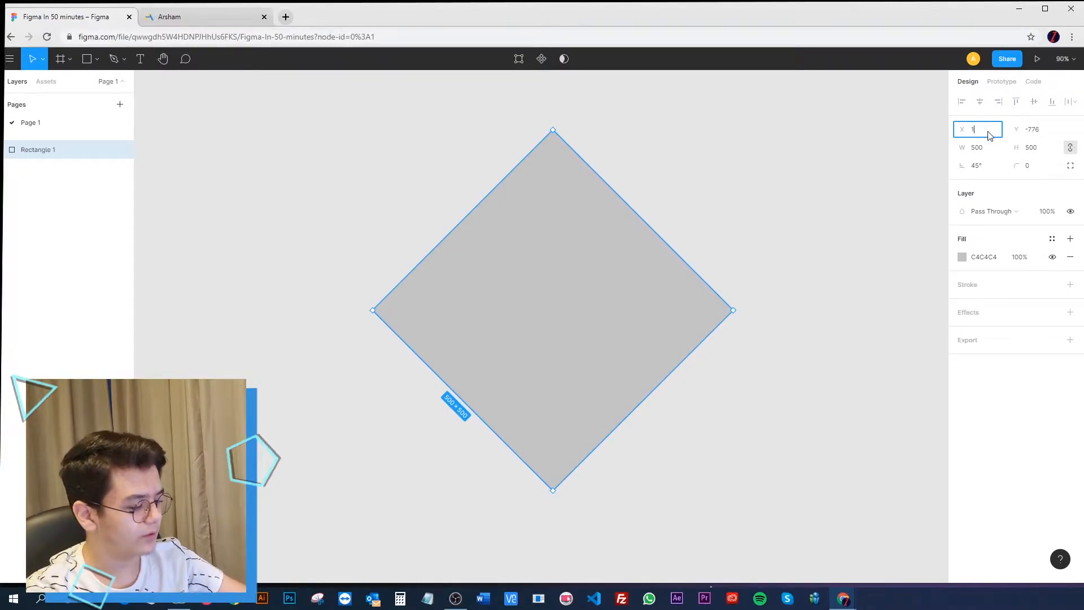
pyautogui.press('Return')
pyautogui.moveTo(701, 179); pyautogui.dragTo(496, 188)
pyautogui.click(1044, 137)
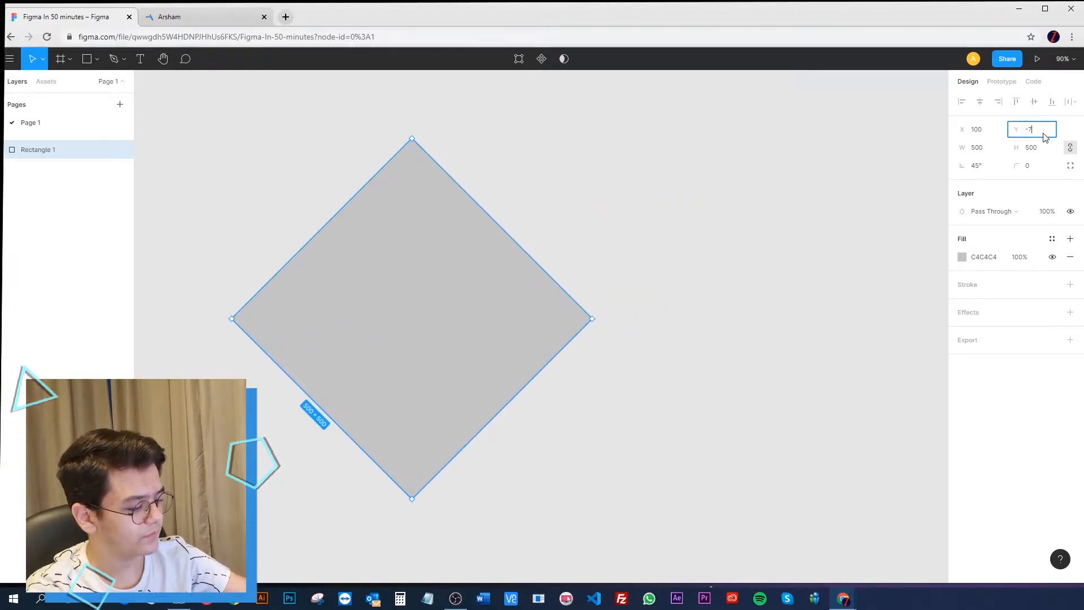
pyautogui.press('Return')
# Set the rotated square's width to 600 with its proportions constrained.
pyautogui.moveTo(621, 249); pyautogui.dragTo(779, 175)
pyautogui.click(746, 194)
pyautogui.click(640, 226)
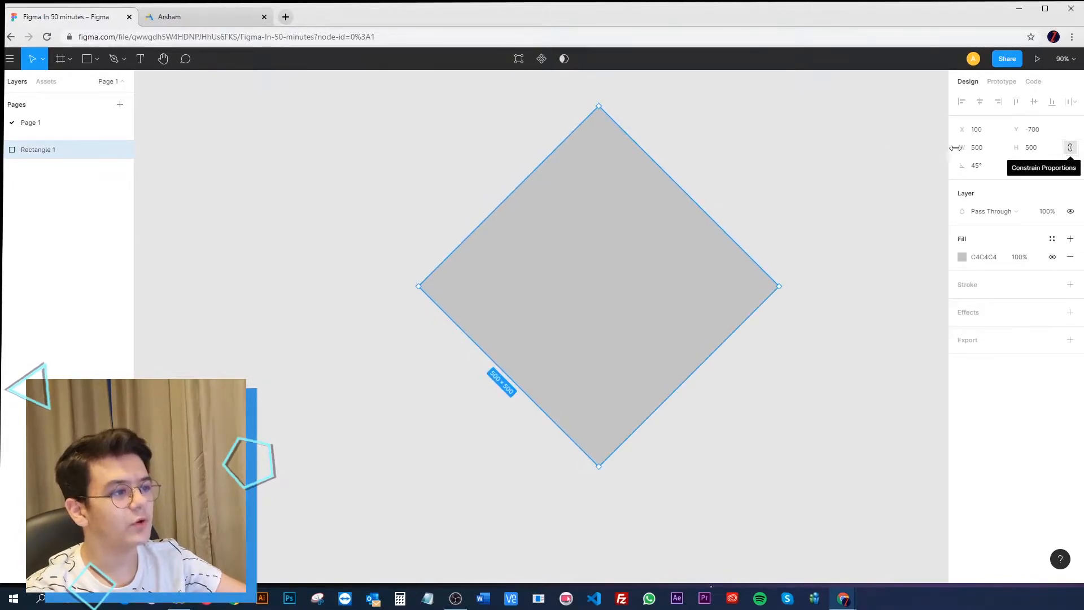
pyautogui.click(989, 149)
pyautogui.write('600')
pyautogui.press('Return')
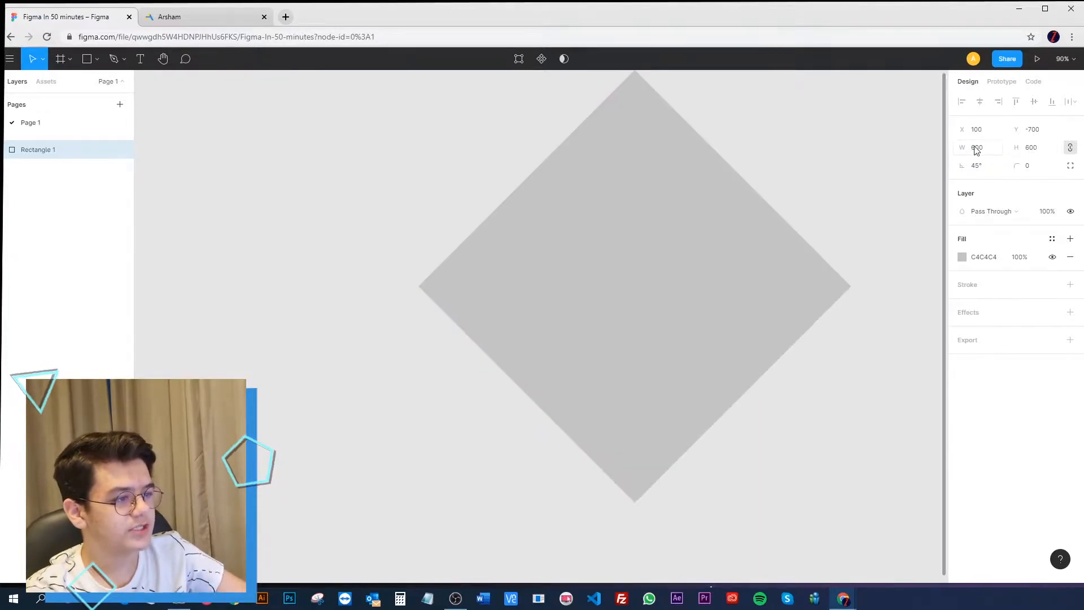
# Release the proportion constraint and set only the shape's width to 800.
pyautogui.moveTo(795, 168); pyautogui.dragTo(757, 193)
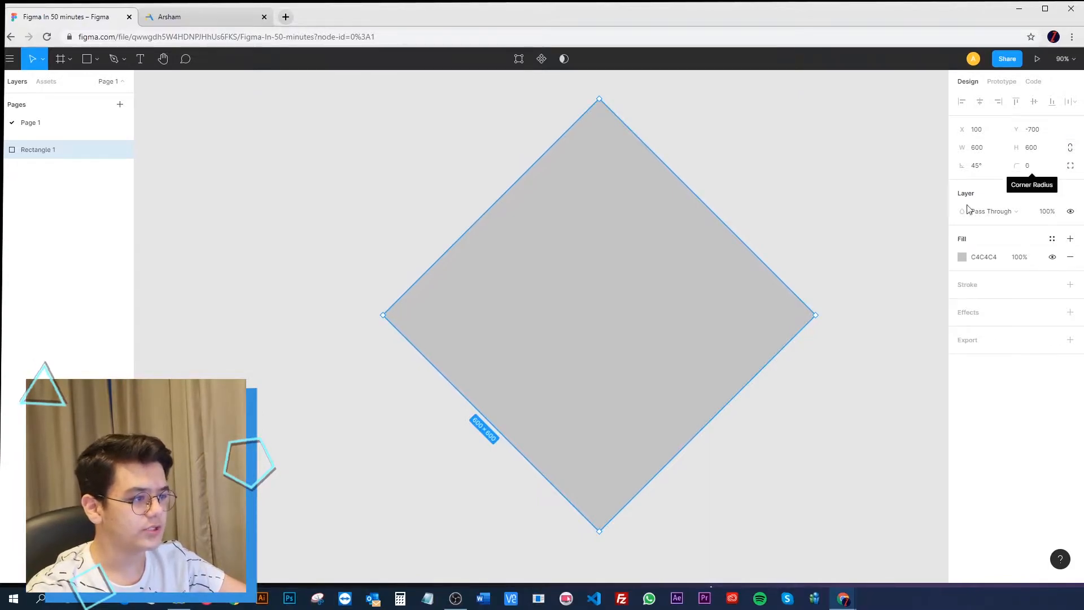
pyautogui.click(986, 152)
pyautogui.write('8')
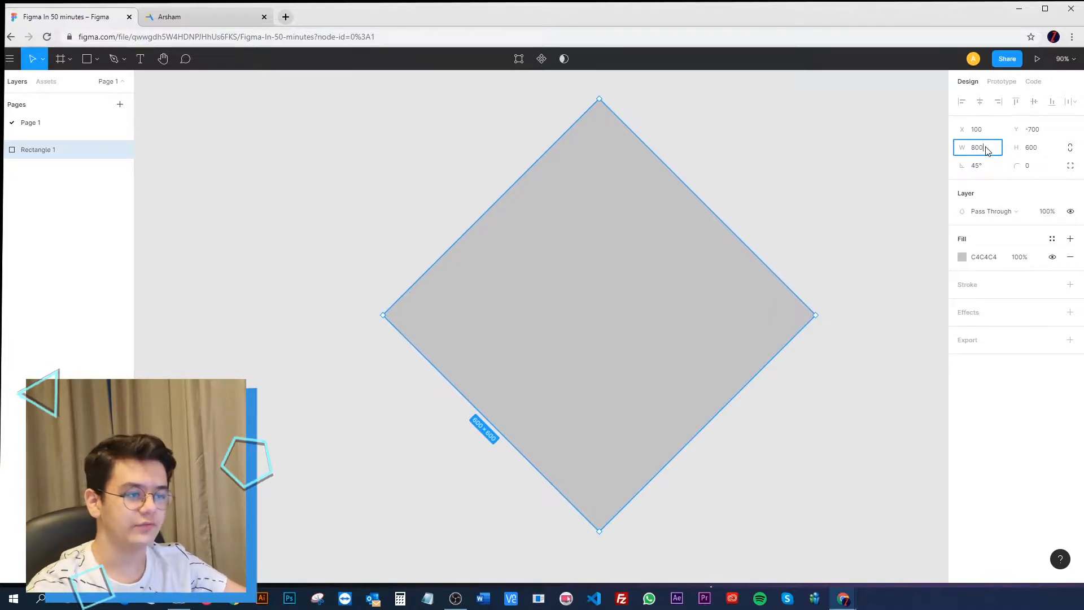
pyautogui.write('00')
pyautogui.press('Return')
# Set the 800 × 600 rectangle's rotation to 0°.
pyautogui.click(988, 166)
pyautogui.write('0')
pyautogui.press('Return')
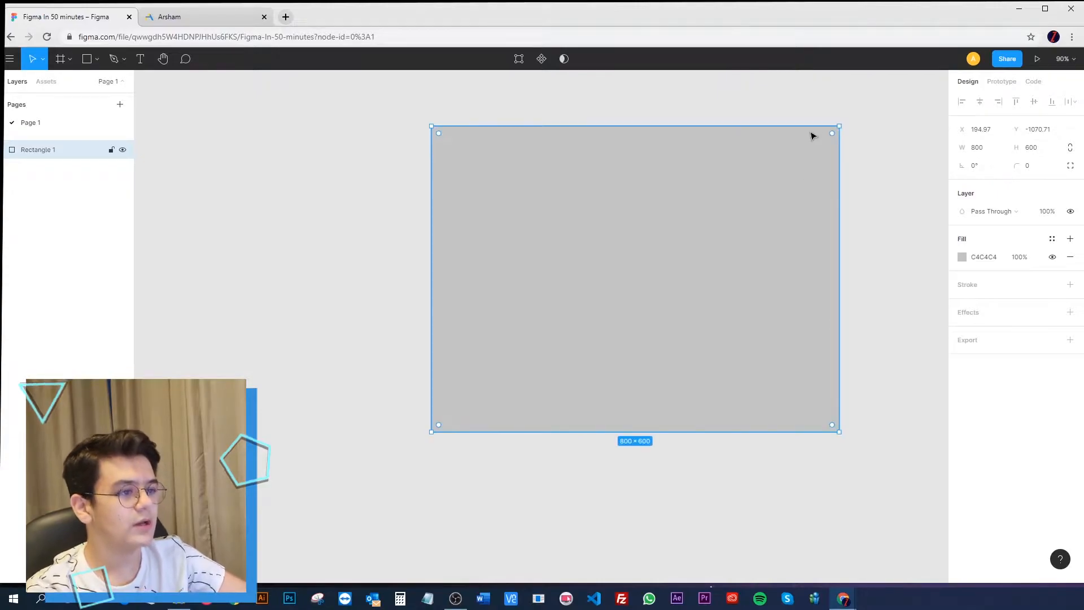
# Set the rectangle's corner radius to 60 and reset it to 0.
pyautogui.scroll(4, 834, 139)
pyautogui.scroll(-3, 836, 135)
pyautogui.moveTo(838, 128); pyautogui.dragTo(895, 133)
pyautogui.click(875, 201)
pyautogui.click(665, 148)
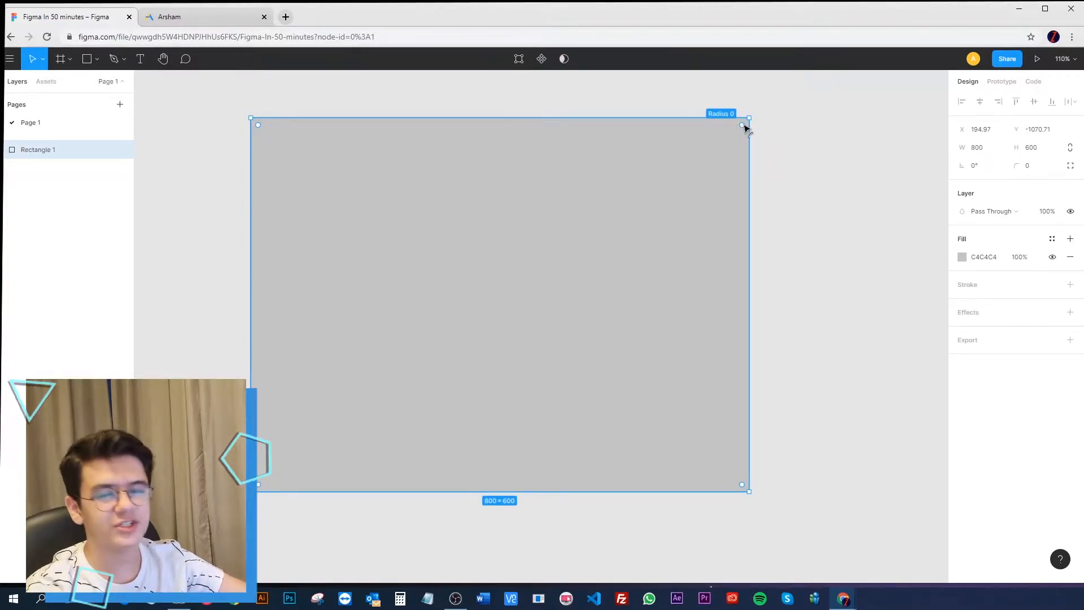
pyautogui.click(1038, 170)
pyautogui.write('60')
pyautogui.press('Return')
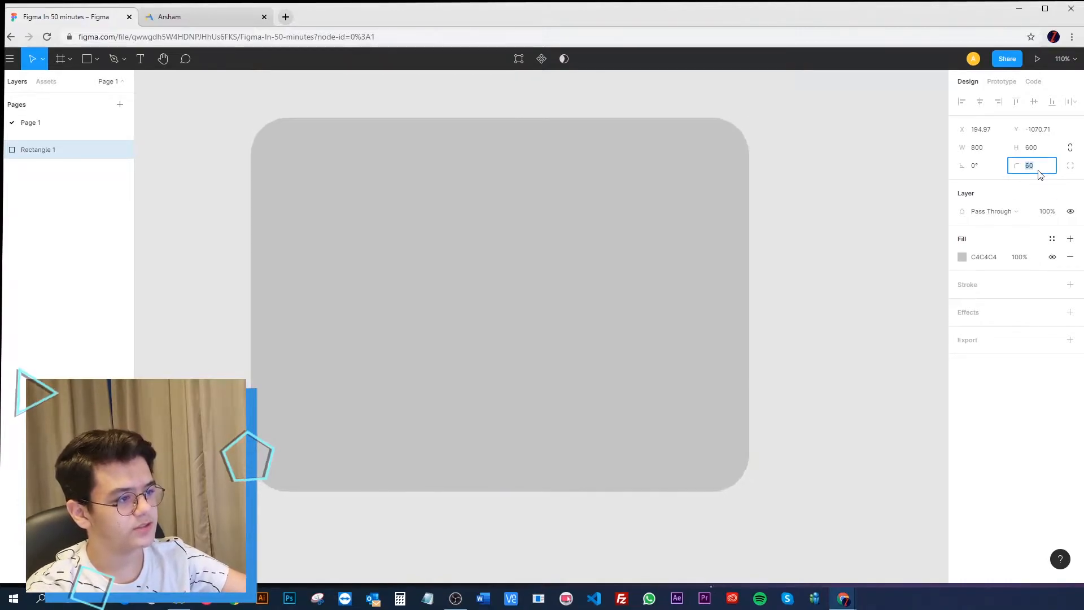
pyautogui.write('0')
pyautogui.press('Return')
# Scrub the rectangle's corner radius value to about 55, reset it to 0 and deselect the rectangle.
pyautogui.moveTo(1016, 165); pyautogui.dragTo(81, 174)
pyautogui.moveTo(1006, 179); pyautogui.dragTo(189, 320)
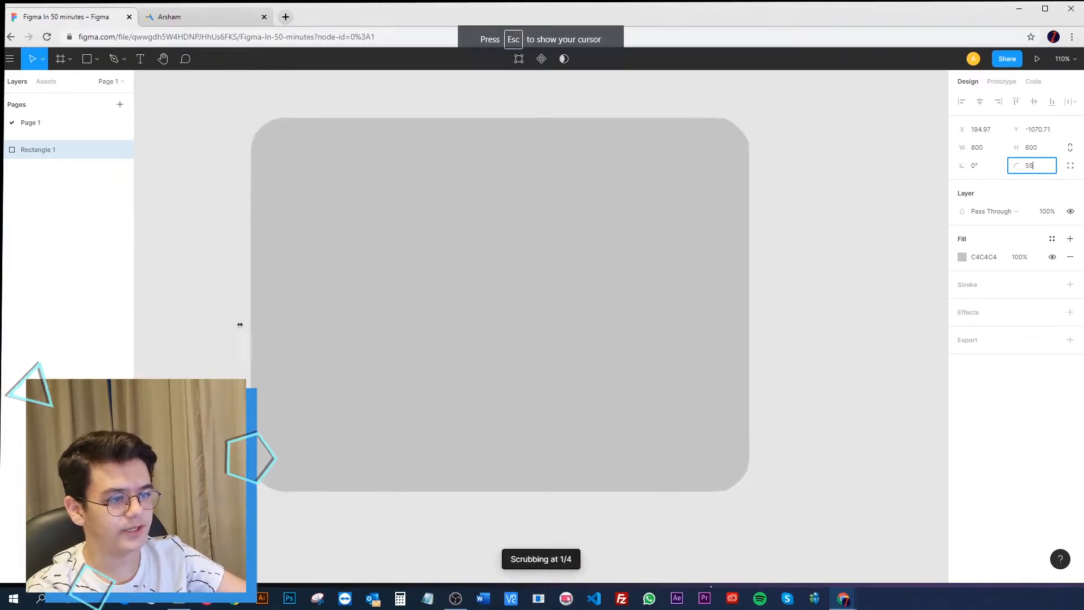
pyautogui.write('0')
pyautogui.press('Return')
pyautogui.click(805, 218)
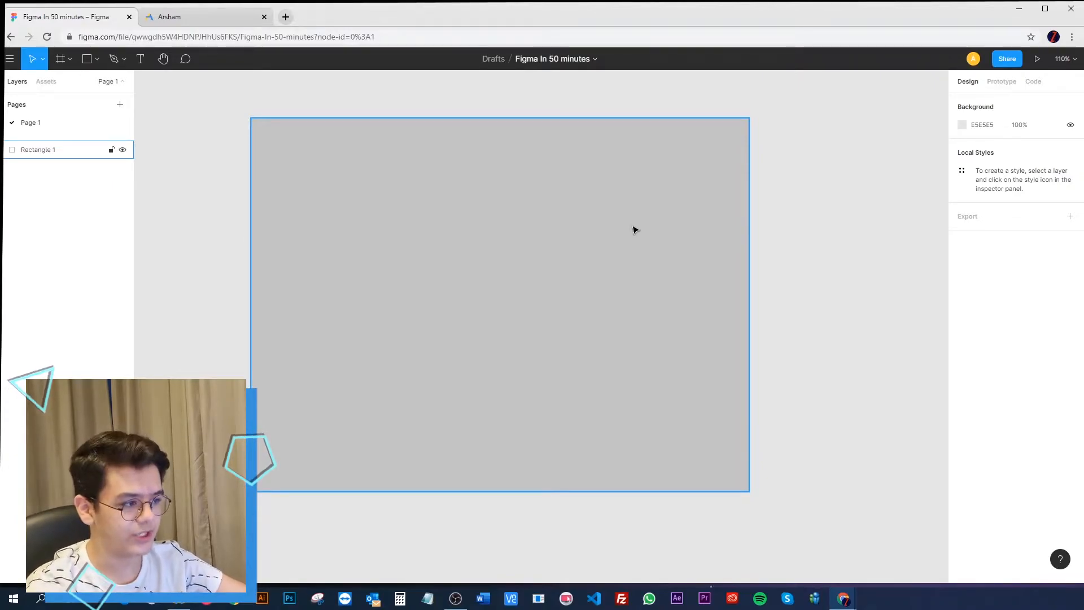
# Add a stroke to the 800 × 600 rectangle and set its thickness to 21.
pyautogui.click(534, 202)
pyautogui.rightClick(531, 199)
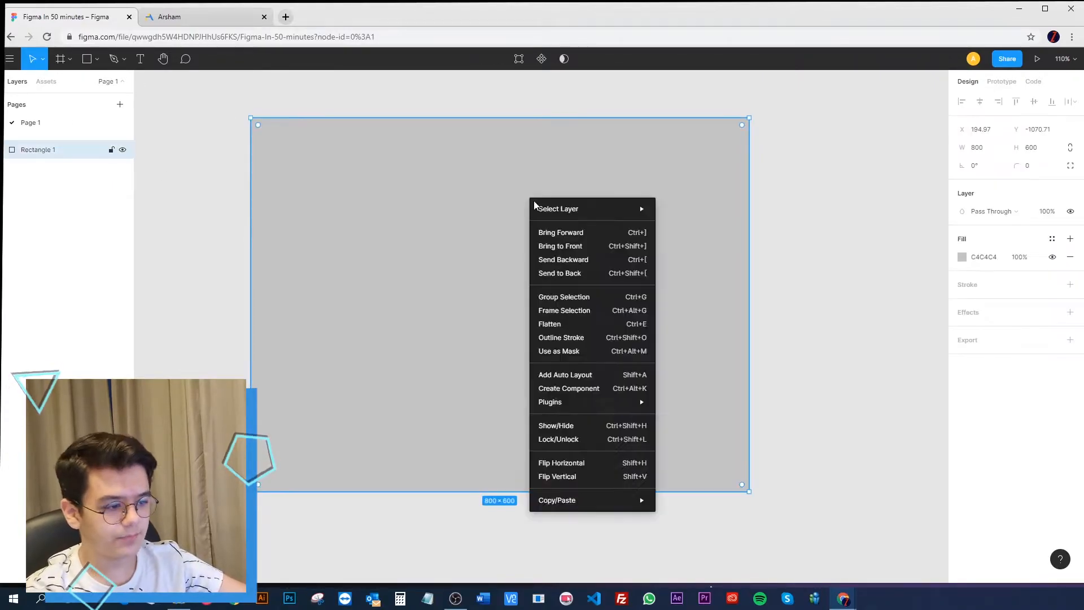
pyautogui.click(474, 232)
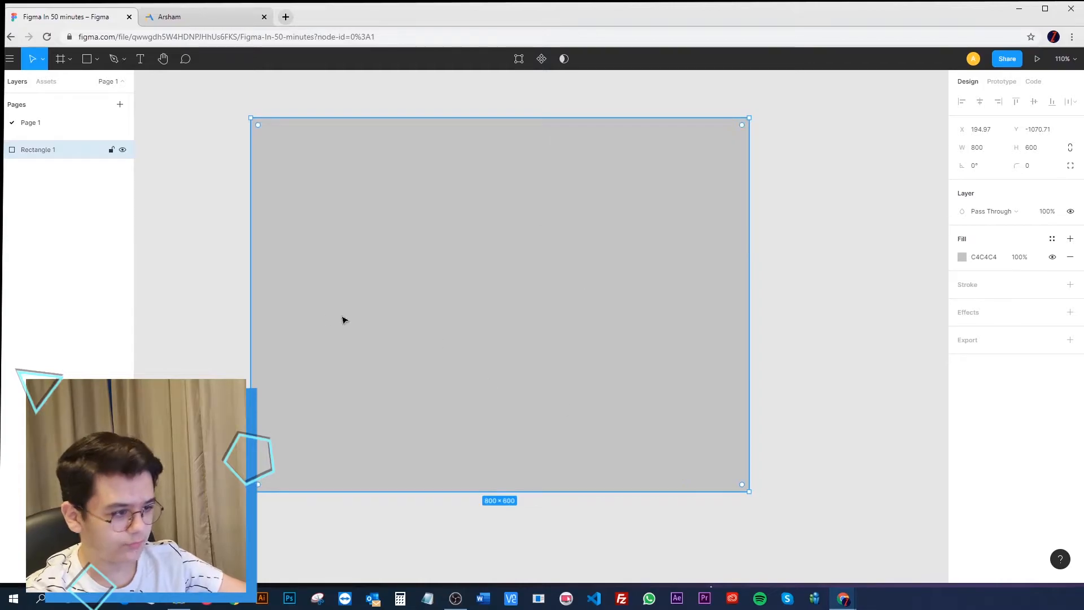
pyautogui.click(1070, 285)
pyautogui.click(982, 321)
pyautogui.hotkey('shift', 'Up')
pyautogui.hotkey('shift', 'Up')
pyautogui.hotkey('shift', 'Up')
pyautogui.hotkey('shift', 'Up')
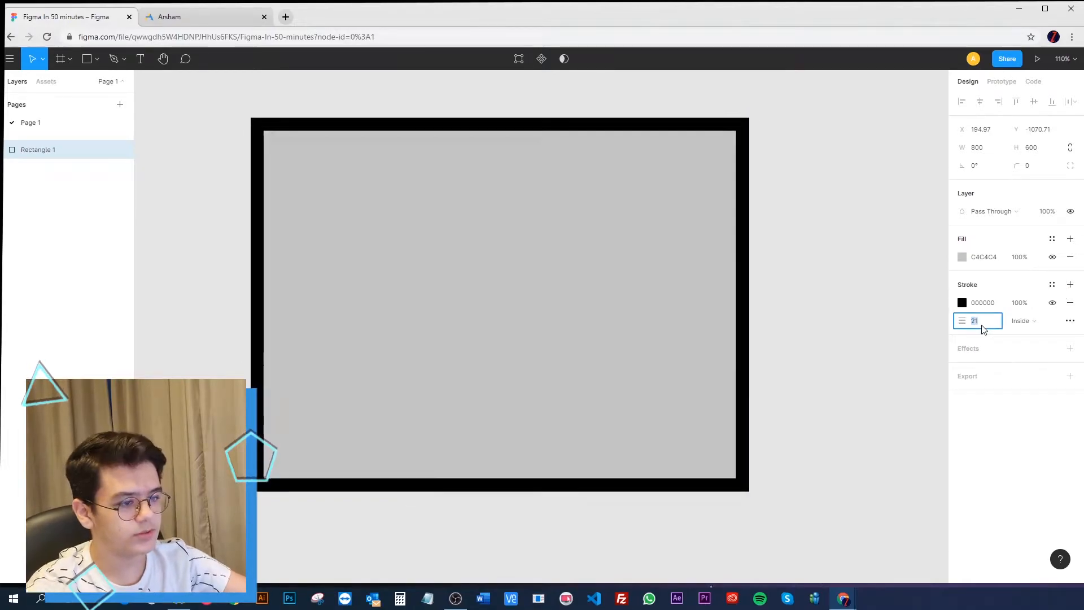
pyautogui.hotkey('shift', 'Down')
pyautogui.hotkey('shift', 'Down')
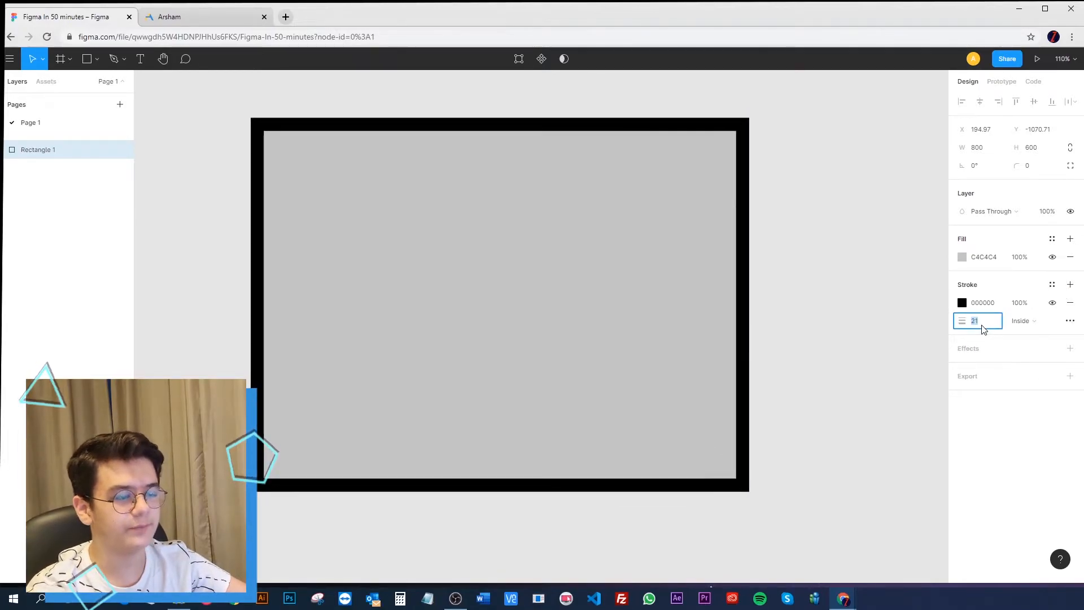
# Change the rectangle's stroke colour to blue (108CD2).
pyautogui.click(1019, 320)
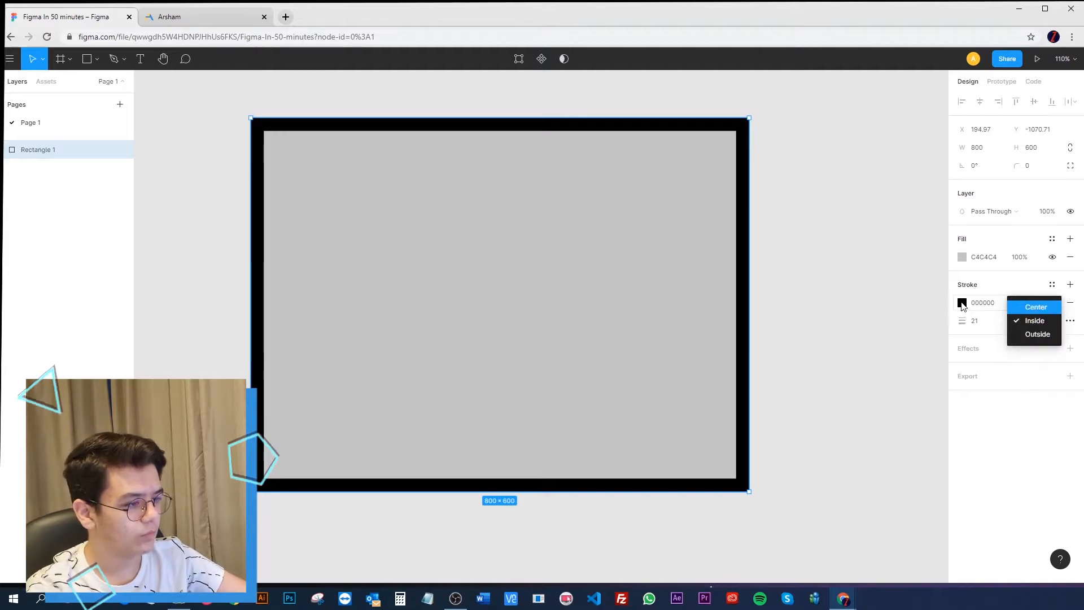
pyautogui.click(962, 302)
pyautogui.moveTo(920, 452); pyautogui.dragTo(908, 456)
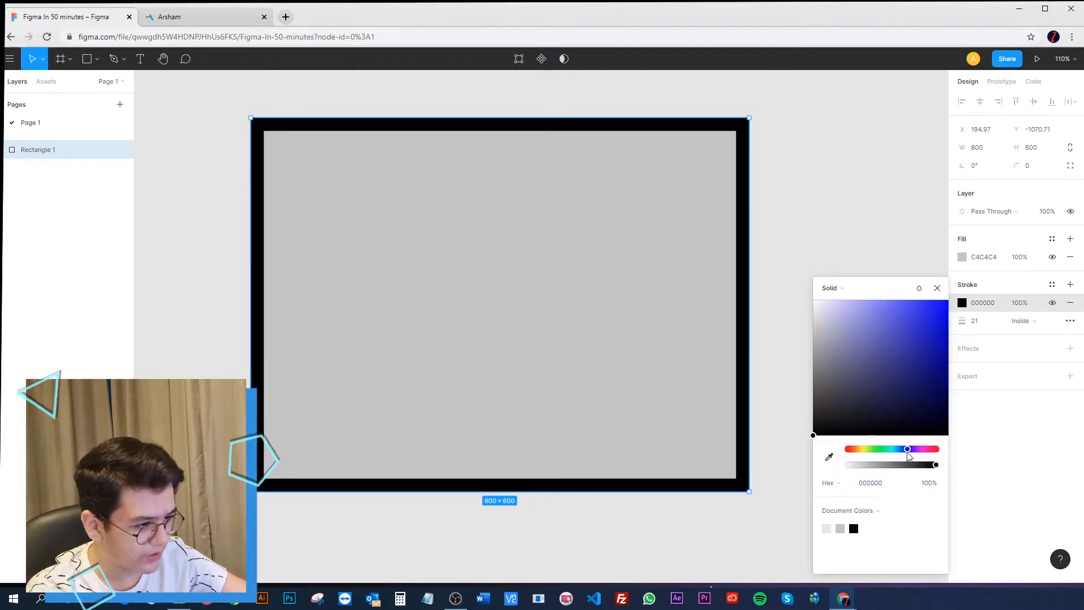
pyautogui.moveTo(934, 307)
pyautogui.mouseDown()
pyautogui.moveTo(863, 320)
pyautogui.moveTo(895, 350)
pyautogui.mouseUp()
pyautogui.moveTo(907, 449)
pyautogui.mouseDown()
pyautogui.moveTo(885, 450)
pyautogui.moveTo(898, 452)
pyautogui.mouseUp()
pyautogui.moveTo(942, 340); pyautogui.dragTo(938, 323)
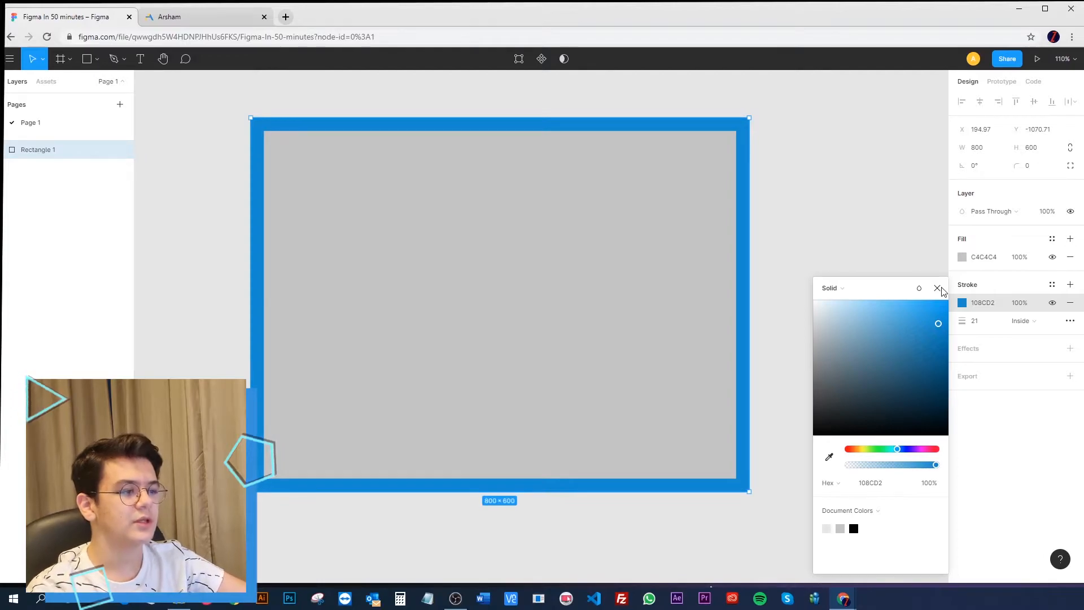
# Change the rectangle's fill colour to white and then to black (000000), keeping the rectangle selected.
pyautogui.click(962, 258)
pyautogui.moveTo(846, 299); pyautogui.dragTo(698, 172)
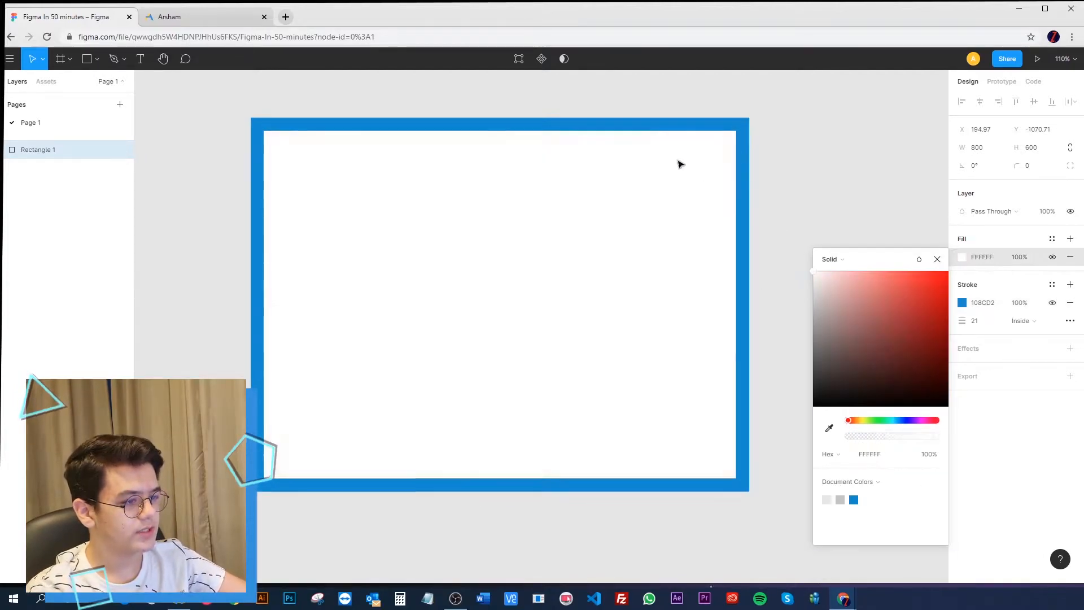
pyautogui.moveTo(817, 290)
pyautogui.mouseDown()
pyautogui.moveTo(743, 460)
pyautogui.moveTo(720, 426)
pyautogui.mouseUp()
pyautogui.click(781, 345)
pyautogui.click(697, 243)
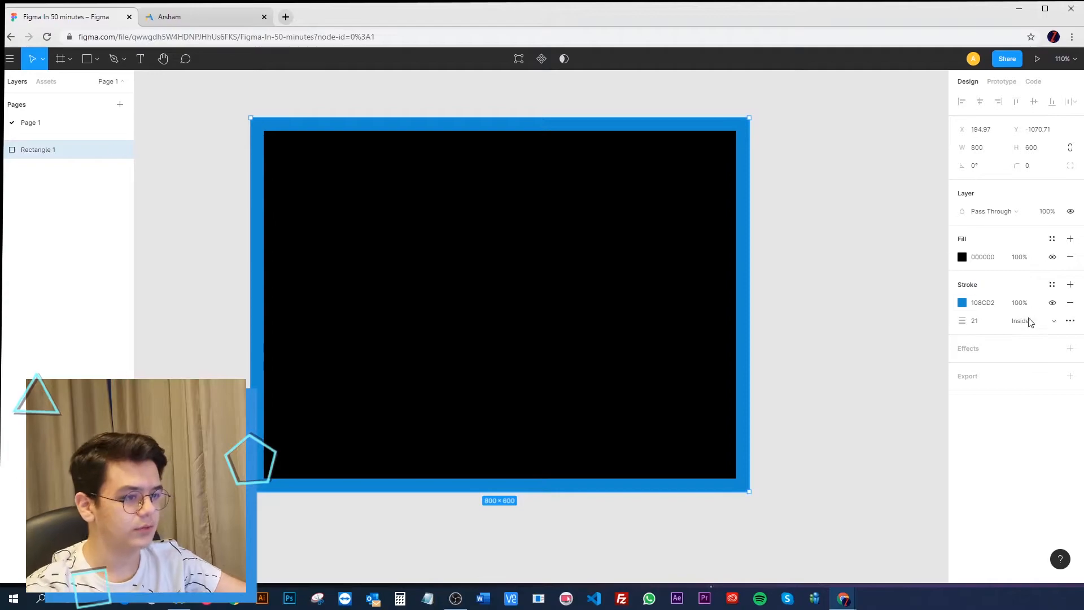
# Toggle the visibility of the rectangle's black fill off and back on several times.
pyautogui.click(1054, 258)
pyautogui.click(1053, 258)
pyautogui.click(1053, 258)
pyautogui.click(1055, 259)
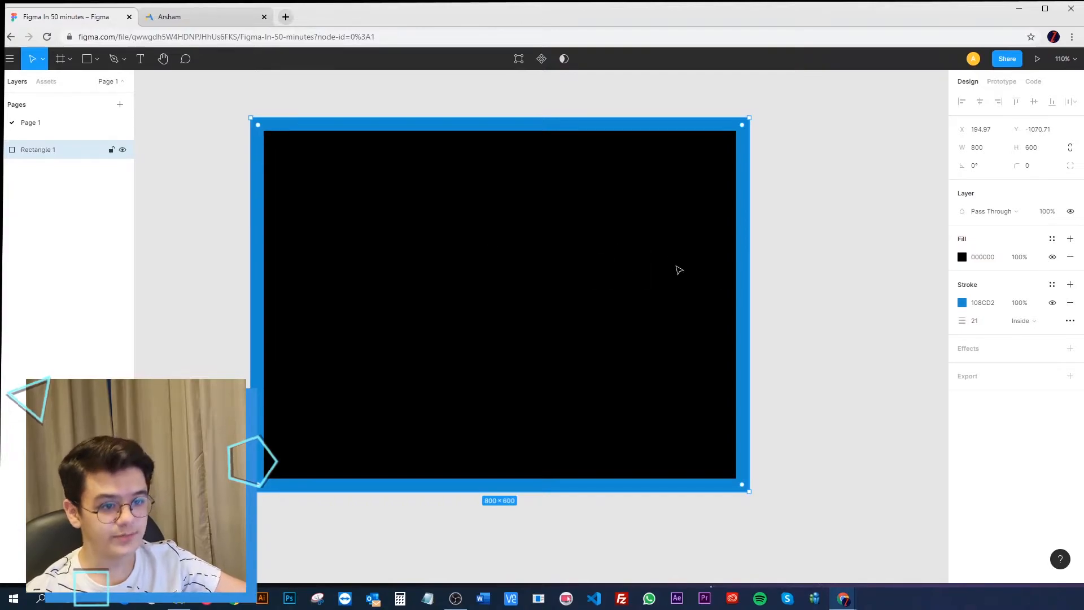
pyautogui.click(1052, 257)
pyautogui.click(1052, 256)
# Remove the rectangle's fill, add a new one and colour it black (000000).
pyautogui.click(1076, 257)
pyautogui.click(1071, 239)
pyautogui.click(962, 257)
pyautogui.moveTo(897, 283); pyautogui.dragTo(796, 418)
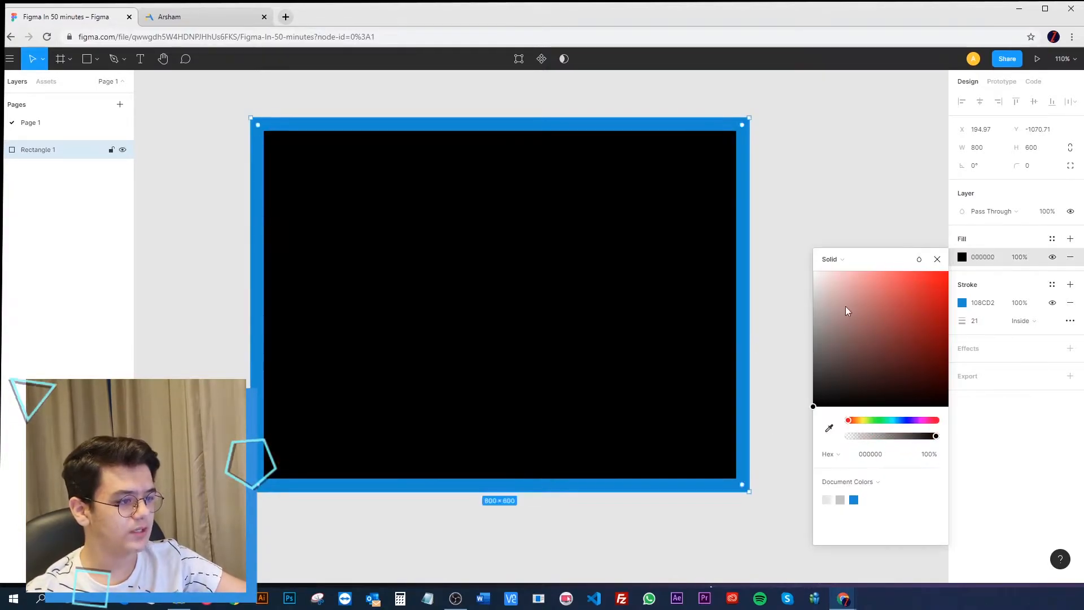
# Set the black fill's opacity to 50% and return it to 100%.
pyautogui.click(1014, 259)
pyautogui.write('50')
pyautogui.press('Return')
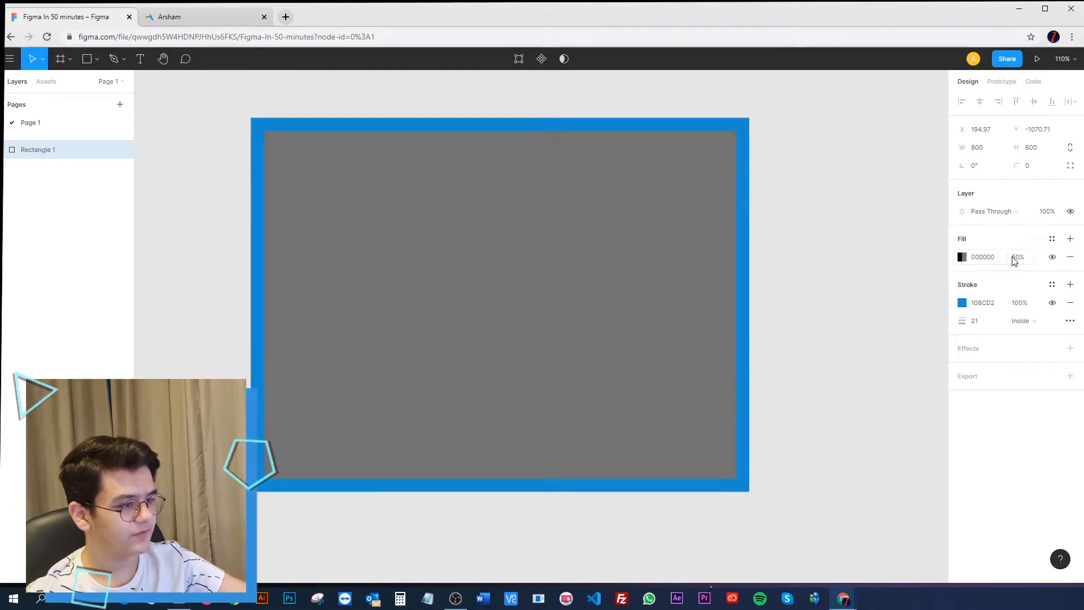
pyautogui.click(1016, 258)
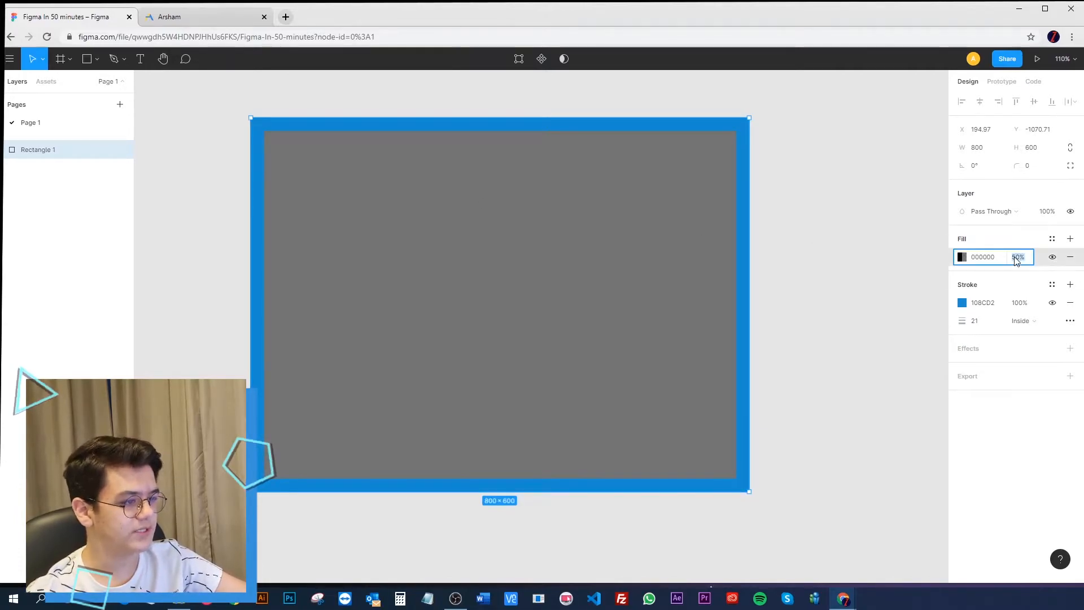
pyautogui.press('Return')
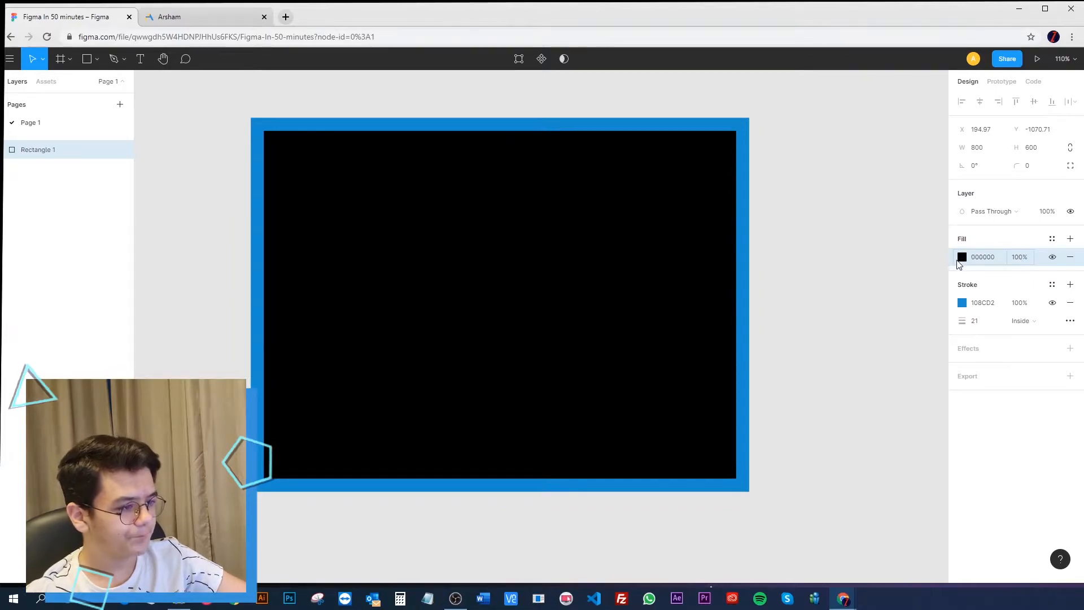
# Change the rectangle's fill to a linear gradient and colour its end stop red (FF0000).
pyautogui.click(962, 256)
pyautogui.click(833, 249)
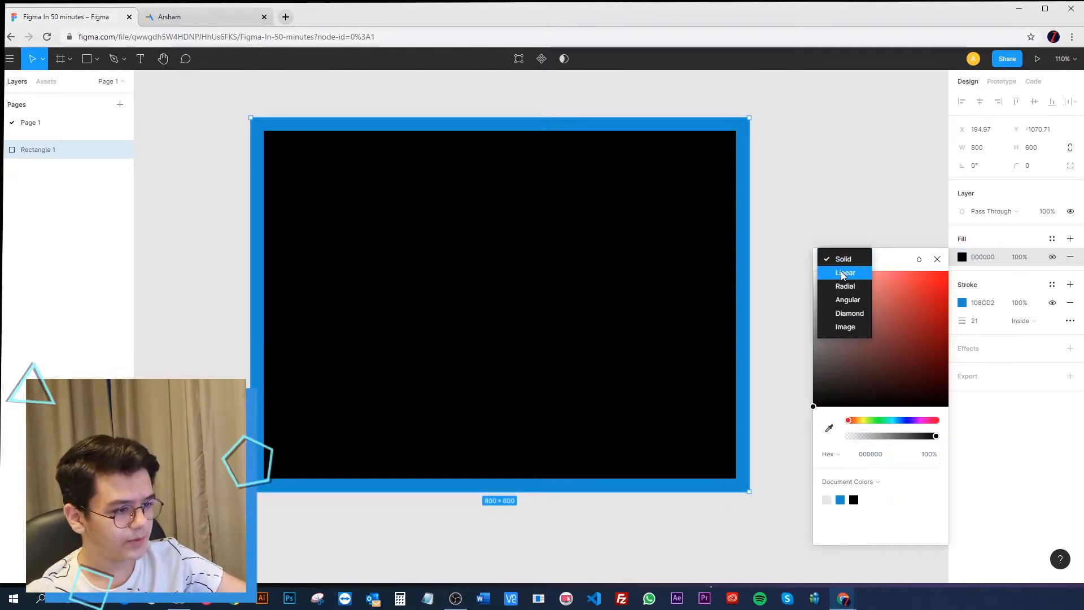
pyautogui.click(840, 267)
pyautogui.click(846, 248)
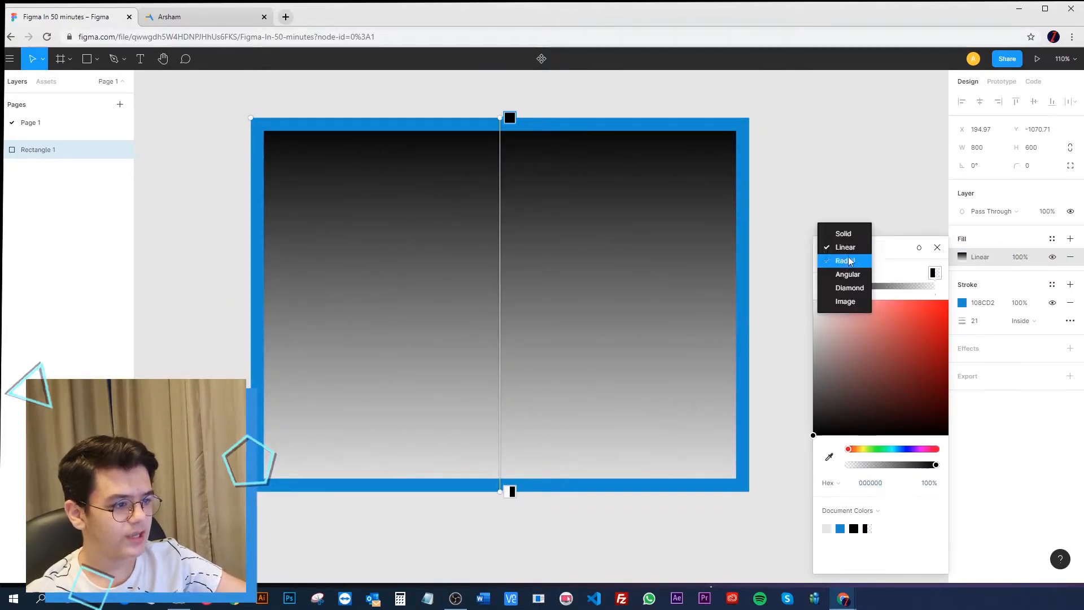
pyautogui.click(901, 251)
pyautogui.click(826, 273)
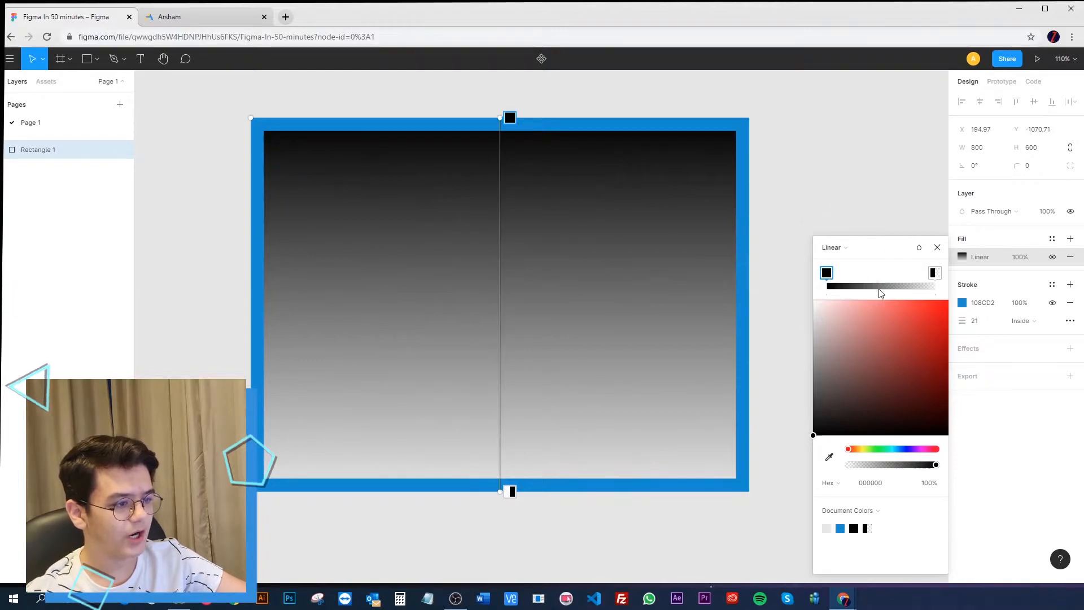
pyautogui.click(934, 273)
pyautogui.moveTo(856, 422); pyautogui.dragTo(949, 299)
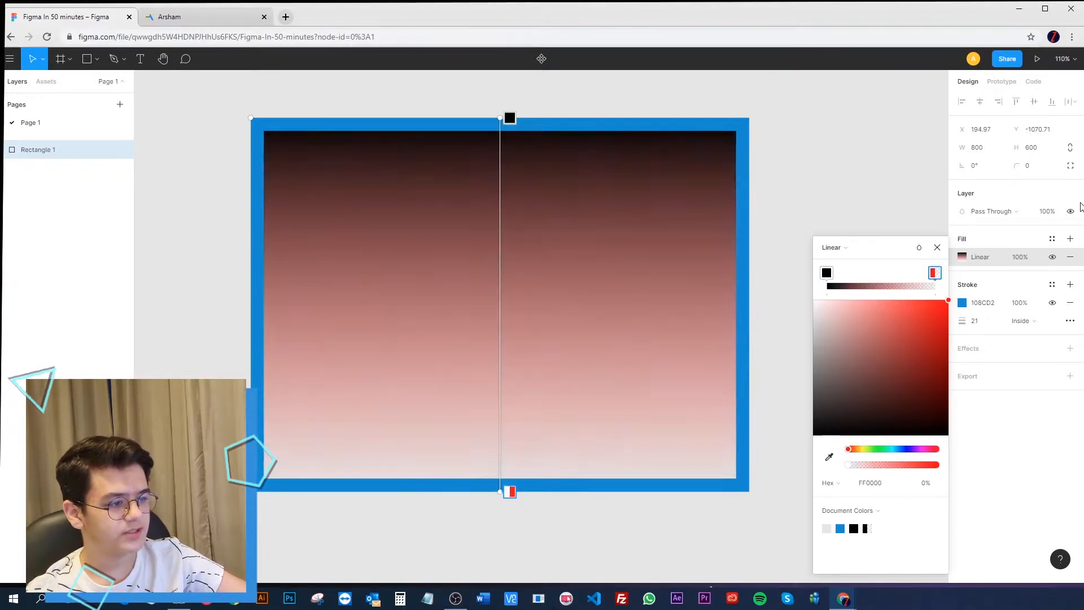
# Colour the gradient's start stop blue (2400FF), and add a trial intermediate stop, move it and delete it.
pyautogui.click(826, 273)
pyautogui.moveTo(903, 449); pyautogui.dragTo(908, 449)
pyautogui.click(947, 300)
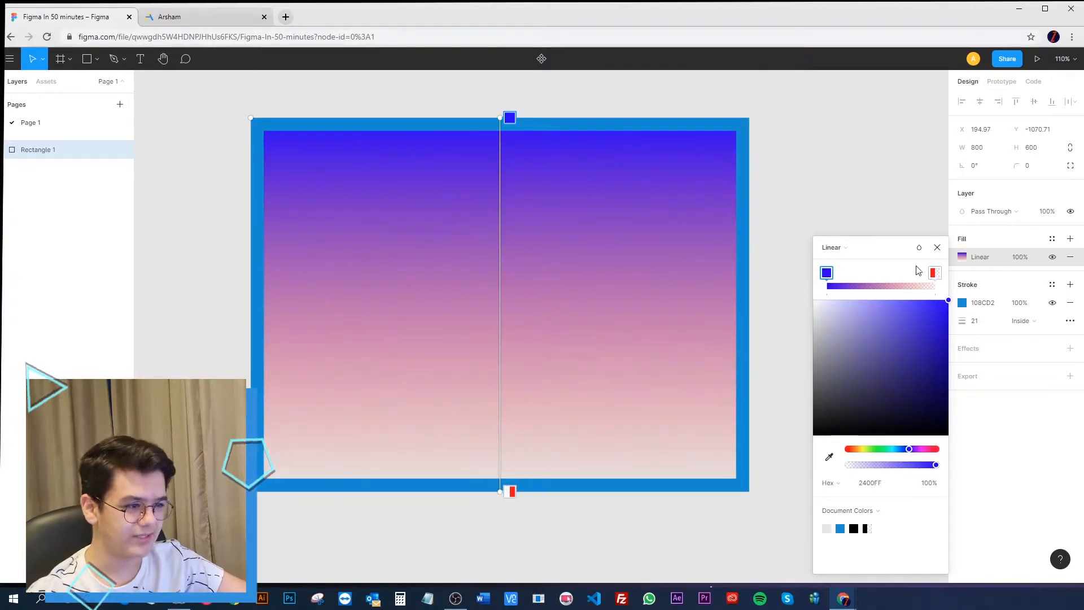
pyautogui.click(910, 286)
pyautogui.moveTo(910, 286); pyautogui.dragTo(852, 288)
pyautogui.press('Delete')
# Raise the red end stop's opacity to 100% and leave gradient editing.
pyautogui.click(935, 274)
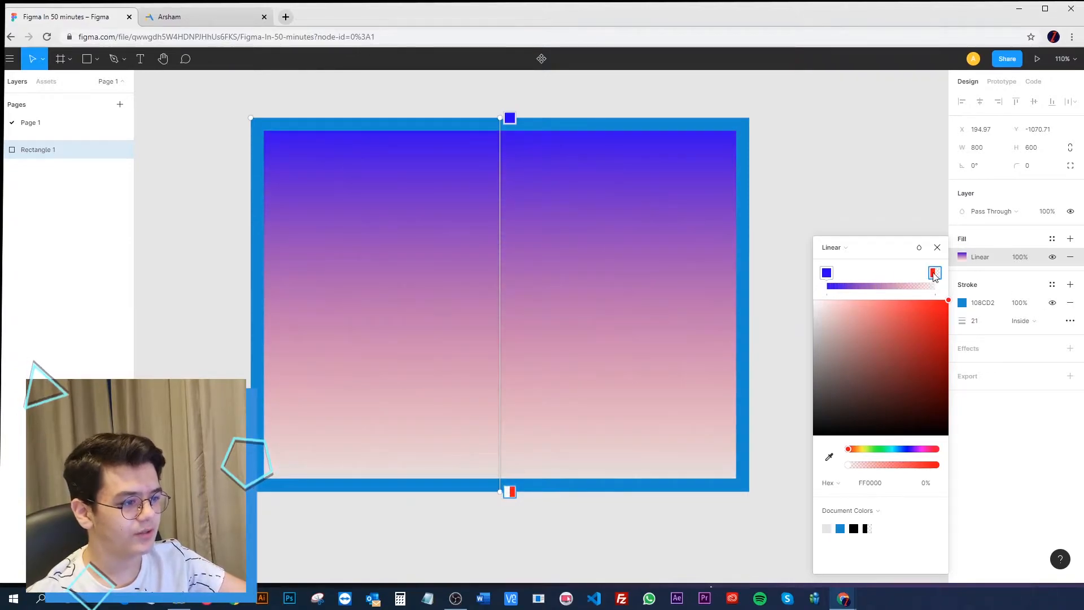
pyautogui.moveTo(919, 464); pyautogui.dragTo(1024, 465)
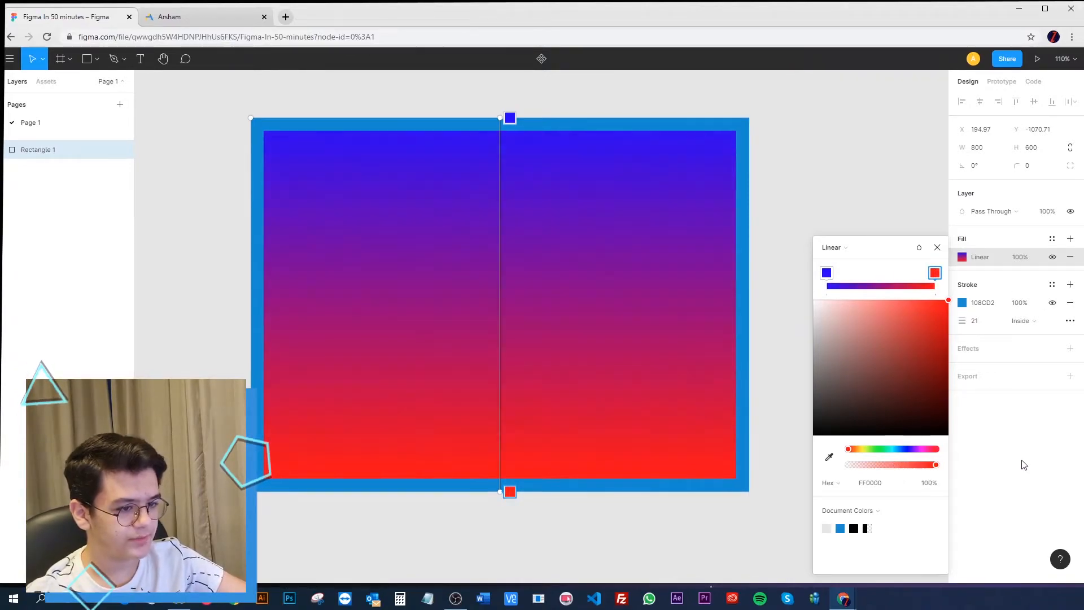
pyautogui.click(818, 181)
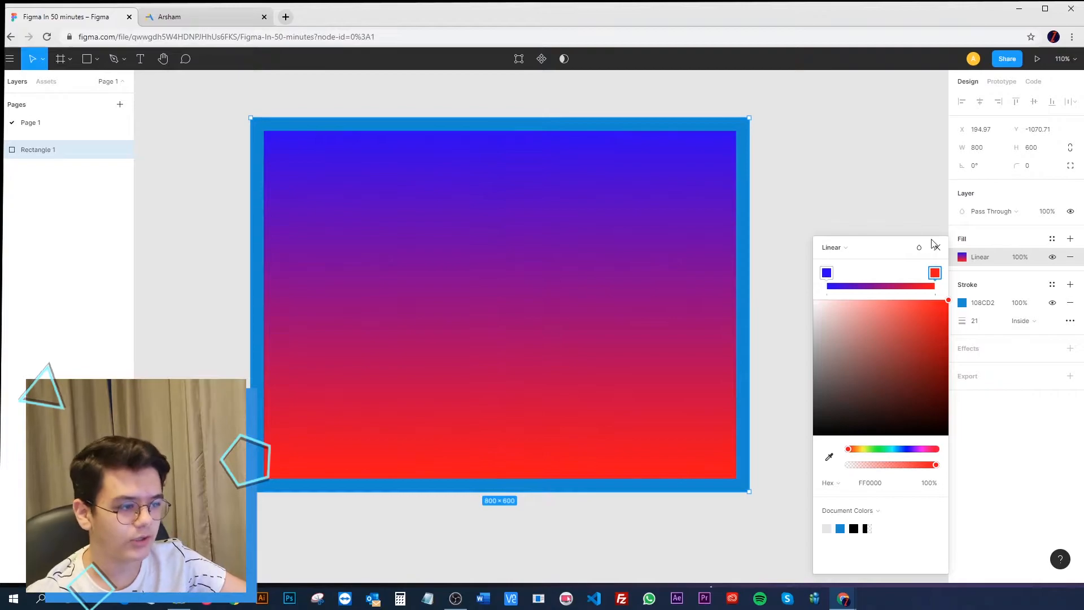
pyautogui.click(1051, 238)
pyautogui.click(807, 208)
pyautogui.click(688, 241)
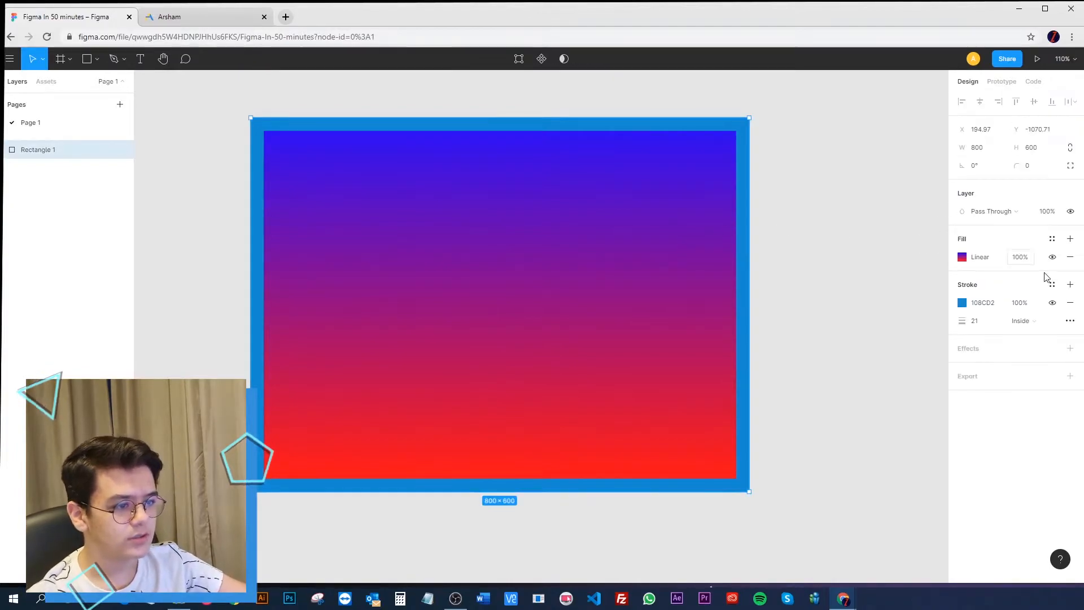
# Switch the fill to a radial gradient and try moving its colour stops on the canvas.
pyautogui.click(962, 257)
pyautogui.click(840, 247)
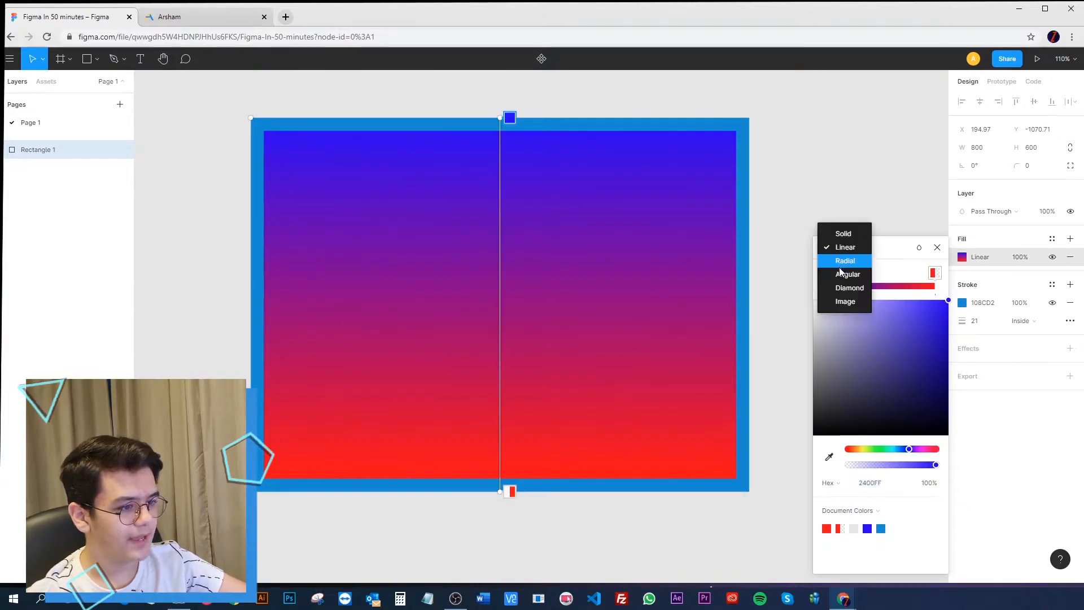
pyautogui.click(844, 261)
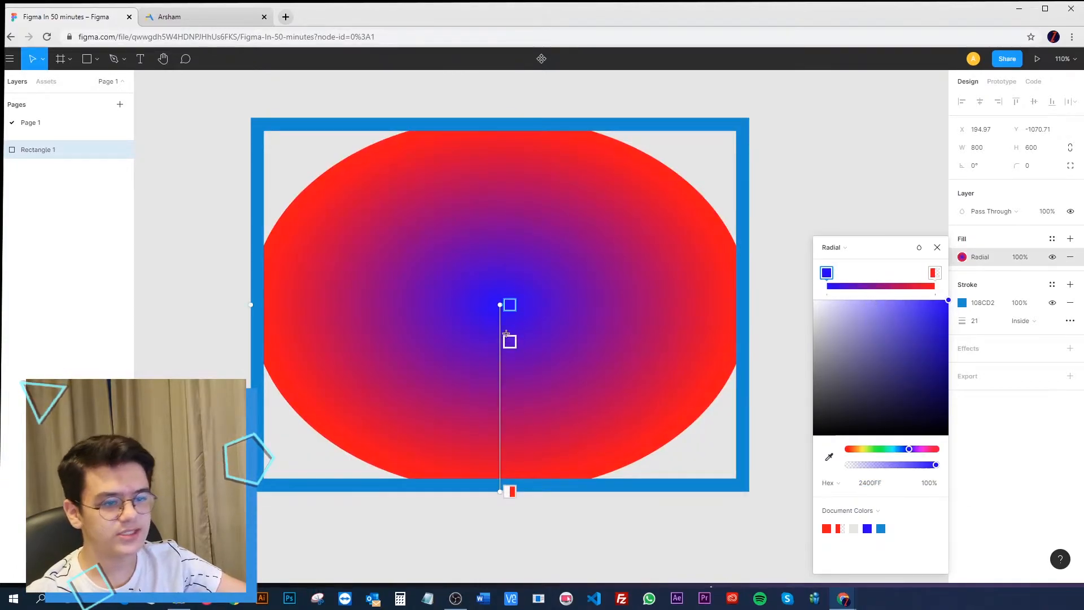
pyautogui.moveTo(509, 305); pyautogui.dragTo(517, 393)
pyautogui.moveTo(510, 491); pyautogui.dragTo(510, 305)
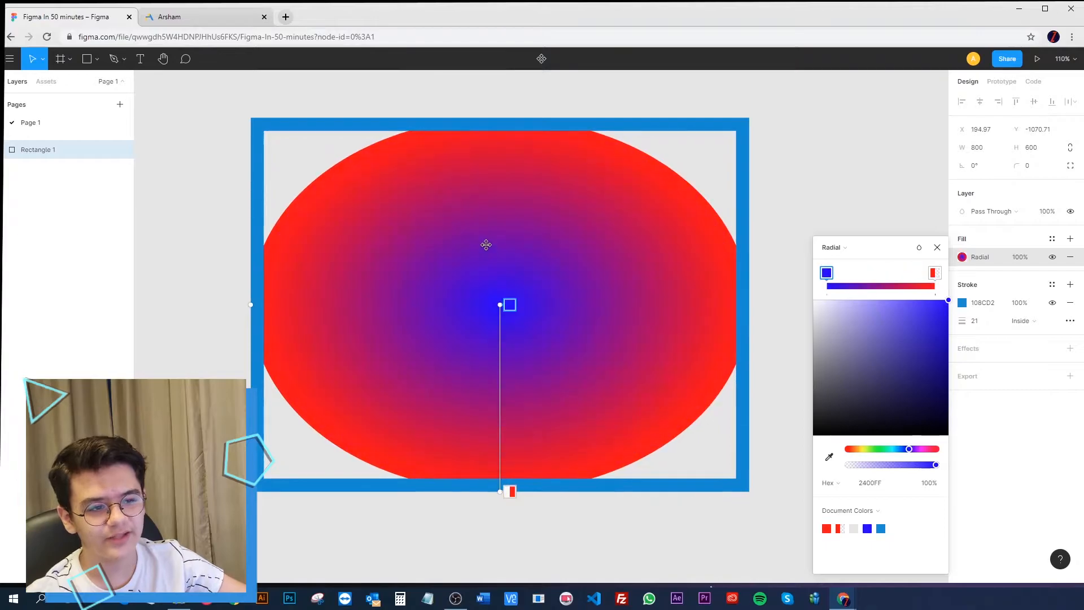
# Switch the fill to an angular gradient with its handle shortened to about half, and change the type to Diamond.
pyautogui.click(859, 246)
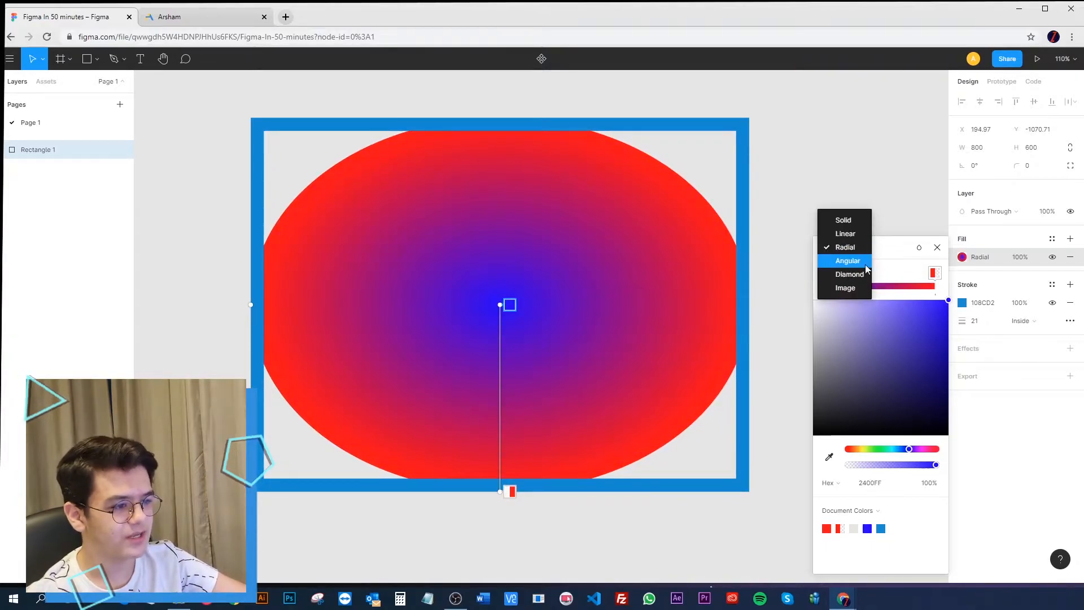
pyautogui.click(847, 260)
pyautogui.moveTo(499, 490); pyautogui.dragTo(500, 403)
pyautogui.click(843, 248)
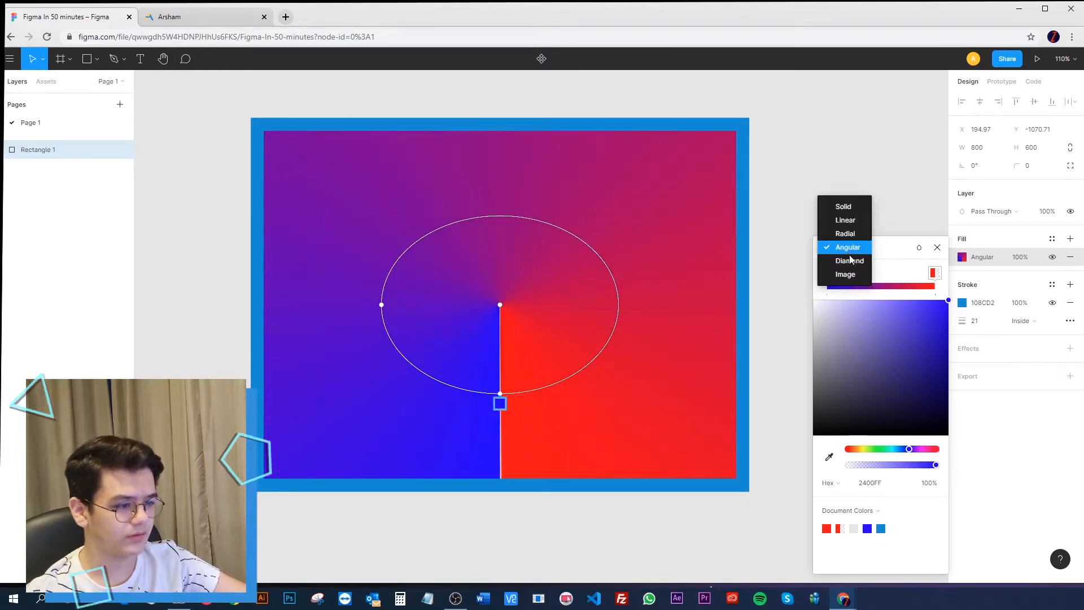
pyautogui.click(848, 260)
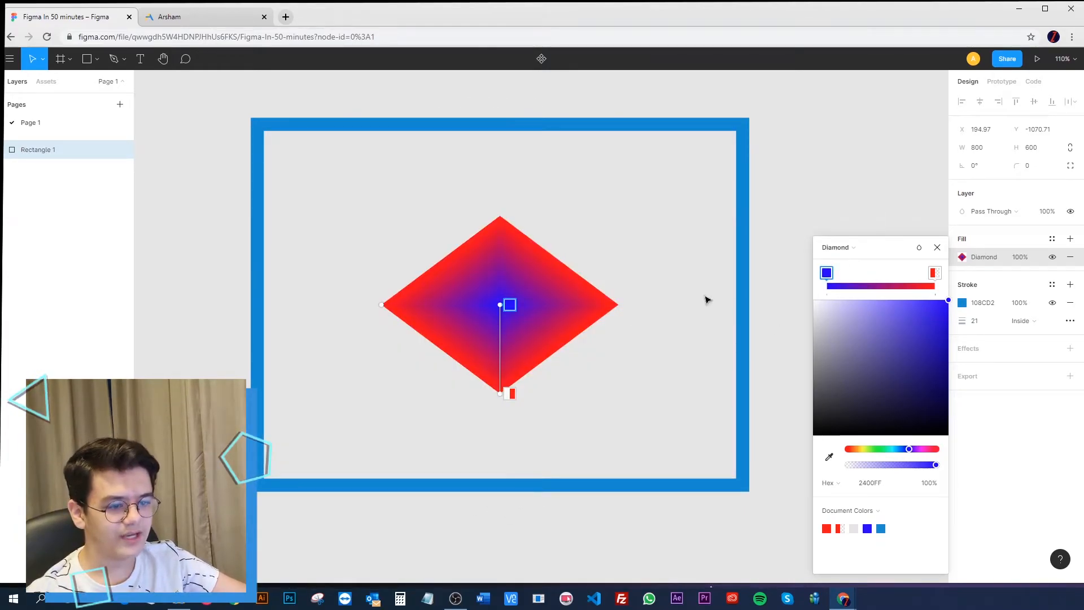
# Change the rectangle's fill to an image, increase its exposure and close the fill settings.
pyautogui.click(841, 248)
pyautogui.click(844, 261)
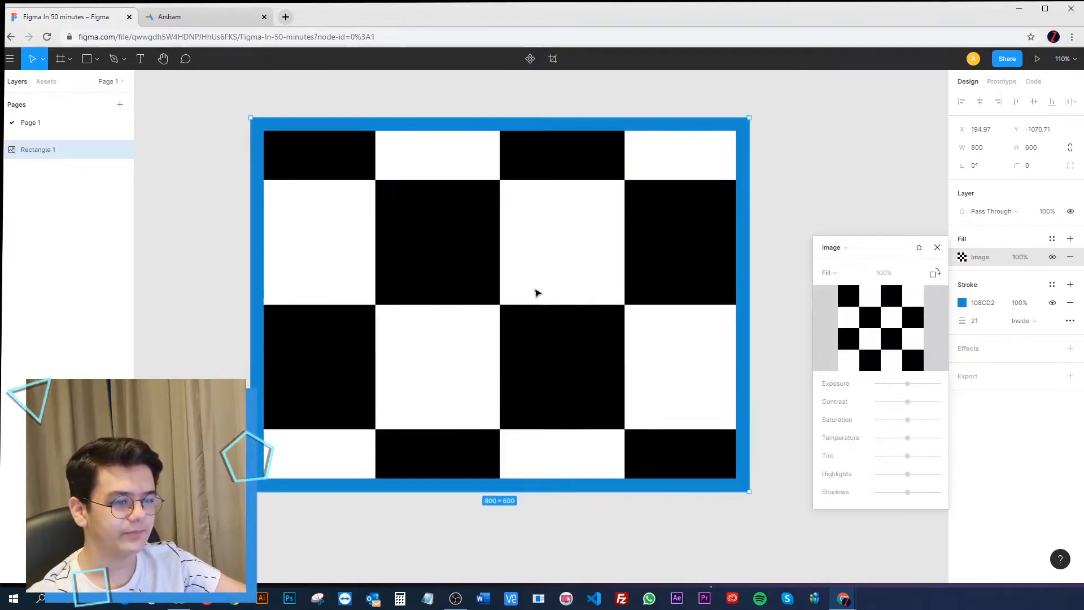
pyautogui.moveTo(874, 336)
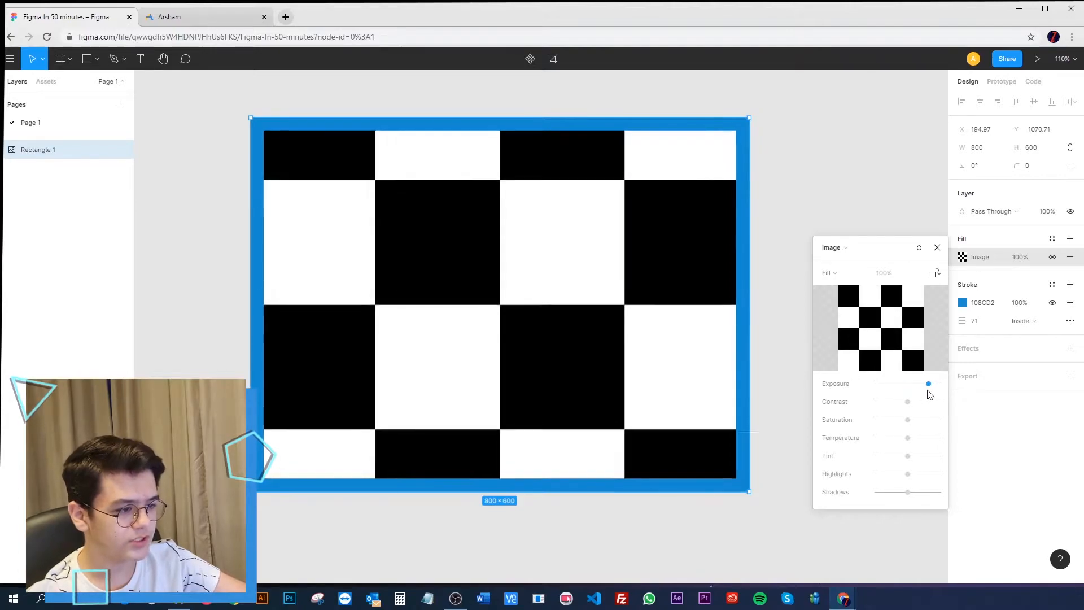
pyautogui.click(934, 246)
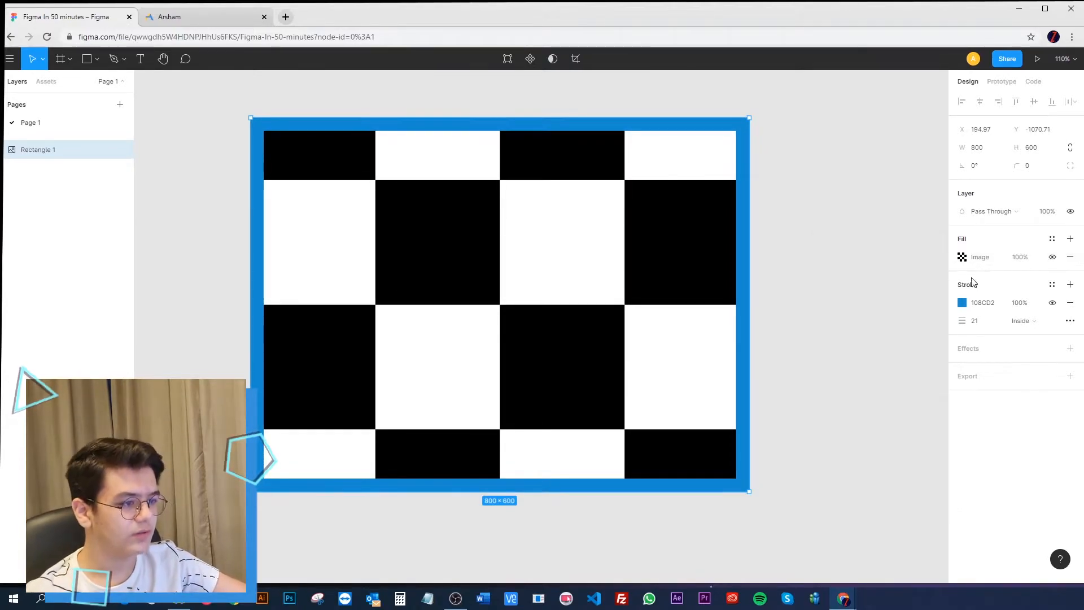
# Undo the image and gradient fill changes back to the solid black fill and reselect the rectangle.
pyautogui.hotkey('ctrl', 'z')
pyautogui.hotkey('ctrl', 'z')
pyautogui.hotkey('ctrl', 'z')
pyautogui.hotkey('ctrl', 'z')
pyautogui.hotkey('ctrl', 'z')
pyautogui.hotkey('ctrl', 'z')
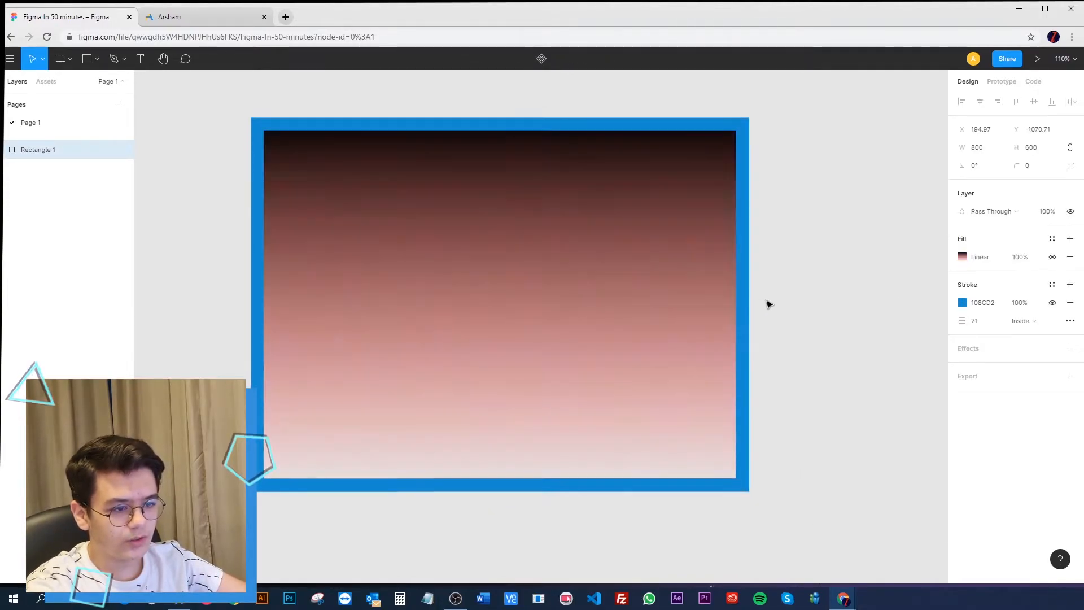
pyautogui.hotkey('ctrl', 'z')
pyautogui.click(888, 296)
pyautogui.click(656, 283)
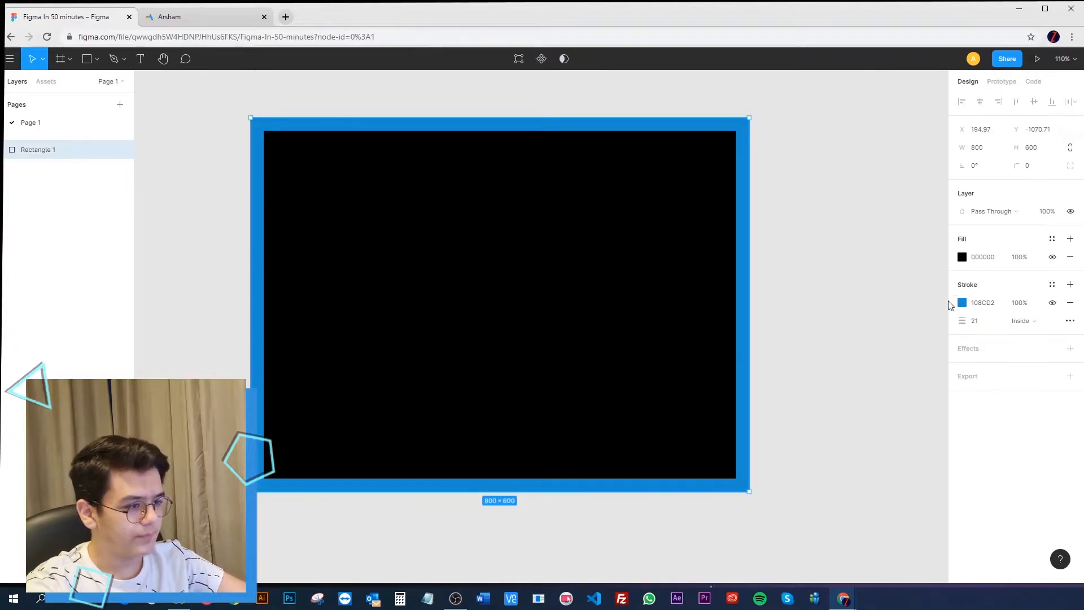
# Hide the rectangle's blue stroke and show it again.
pyautogui.click(1054, 303)
pyautogui.click(1053, 303)
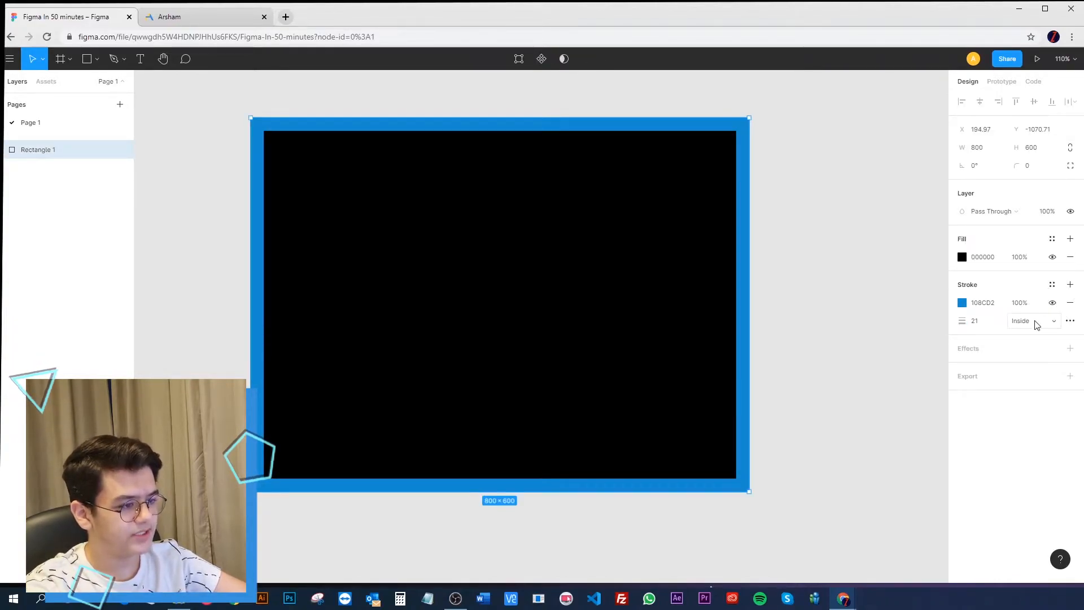
# Switch the rectangle's stroke alignment to Center, to Outside and back to Inside.
pyautogui.click(1056, 322)
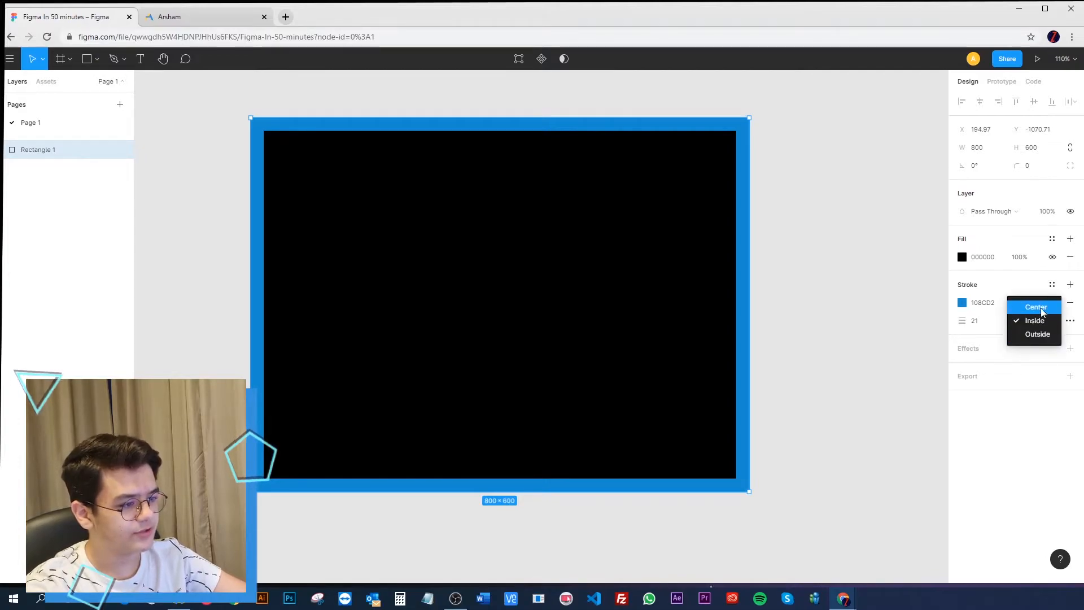
pyautogui.click(1042, 310)
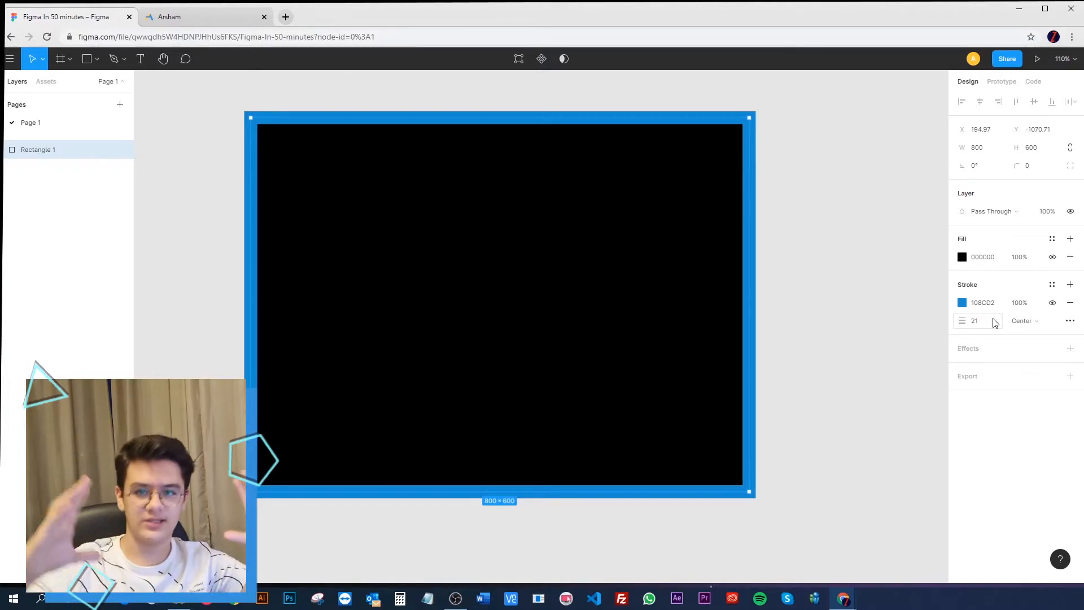
pyautogui.click(1022, 321)
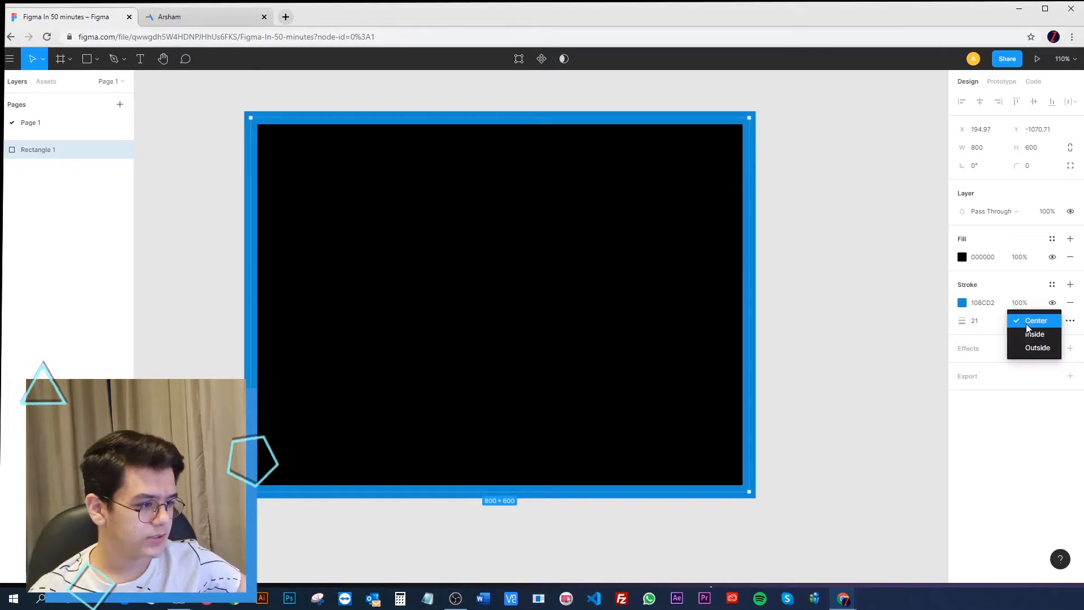
pyautogui.click(1038, 347)
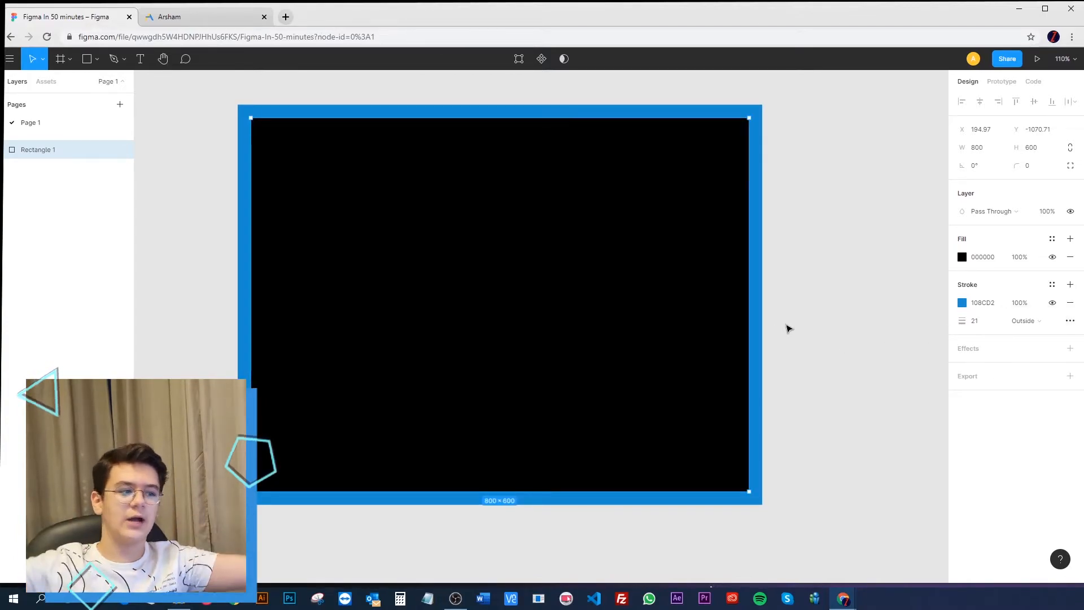
pyautogui.click(1037, 320)
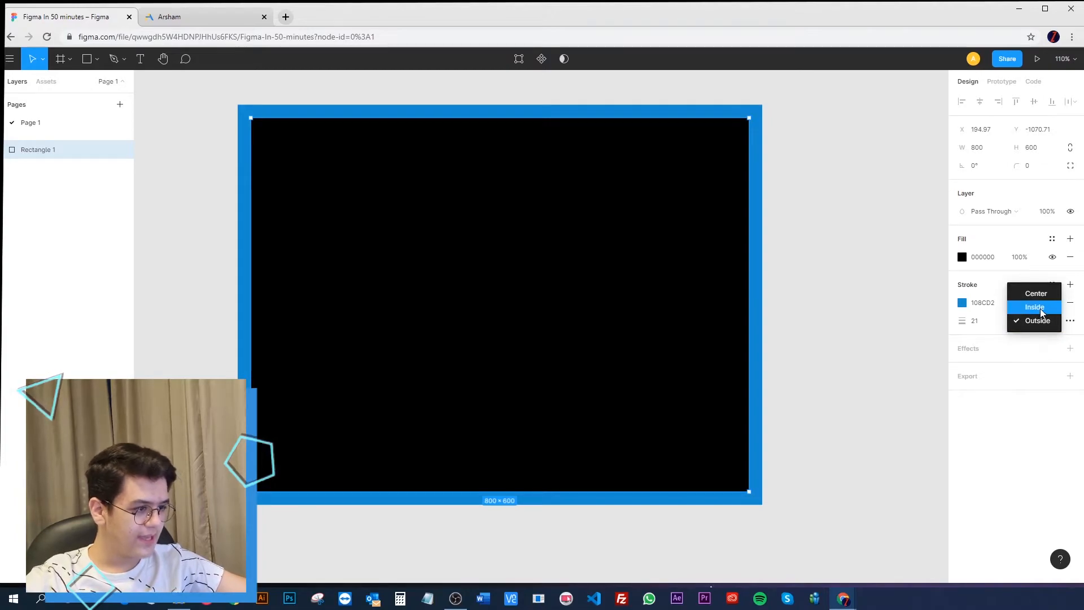
pyautogui.click(1035, 307)
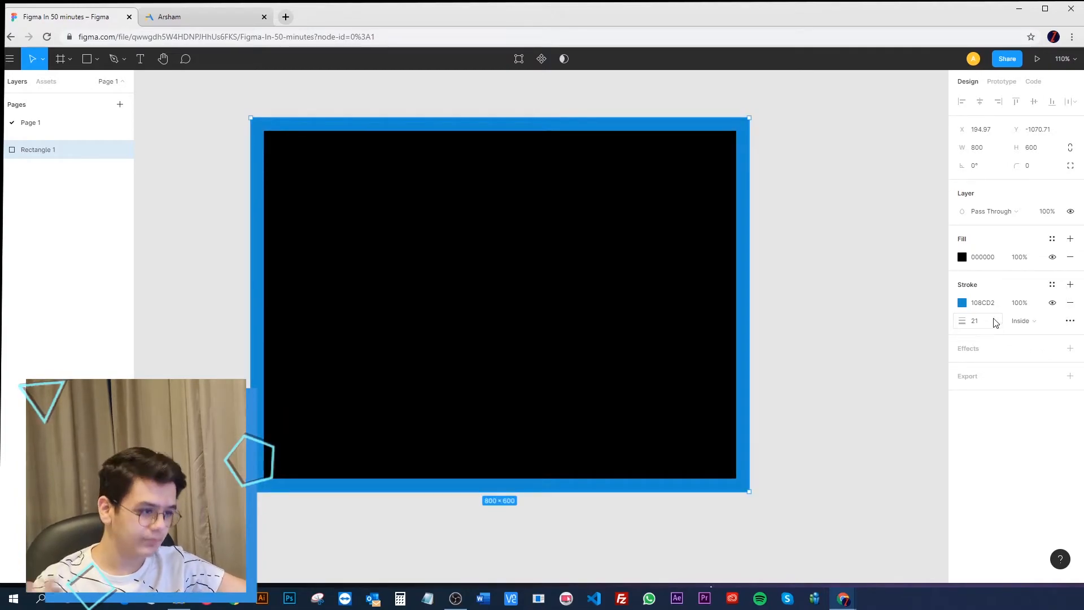
# Open the rectangle's advanced stroke settings and look through the available cap styles.
pyautogui.click(995, 323)
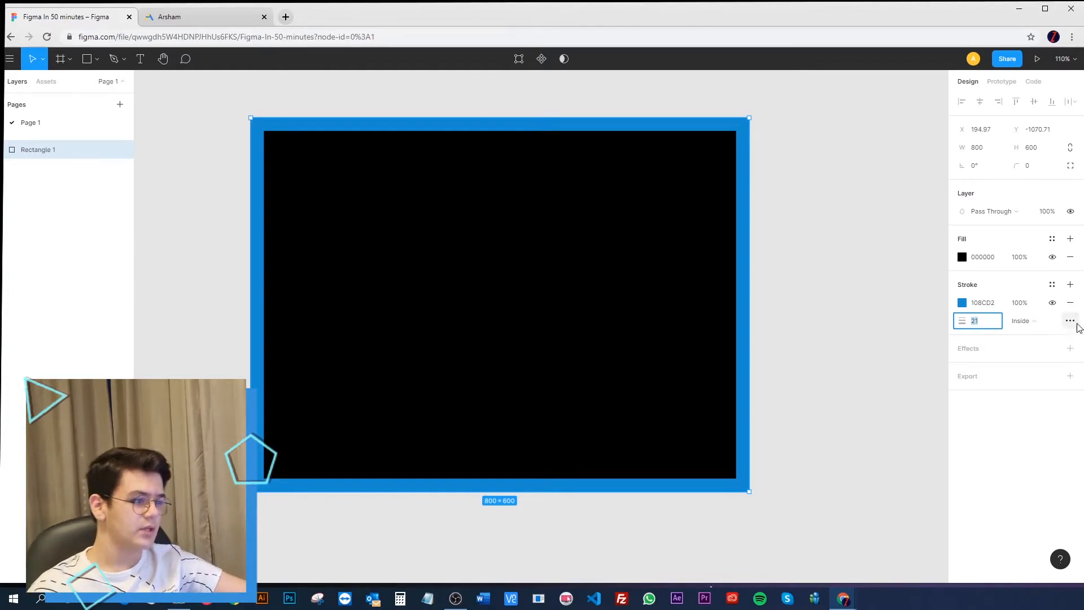
pyautogui.click(1070, 322)
pyautogui.click(873, 370)
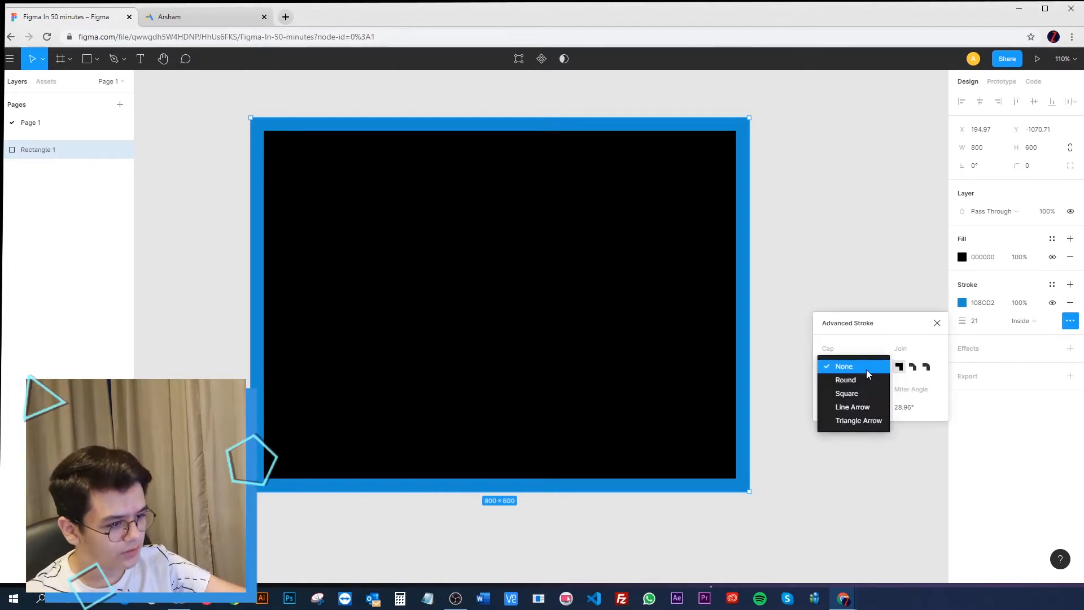
pyautogui.click(825, 273)
# Draw a single diagonal line in the empty area beside the rectangle with the Pen tool, about 137.5 by 203.5.
pyautogui.moveTo(770, 276); pyautogui.dragTo(516, 382)
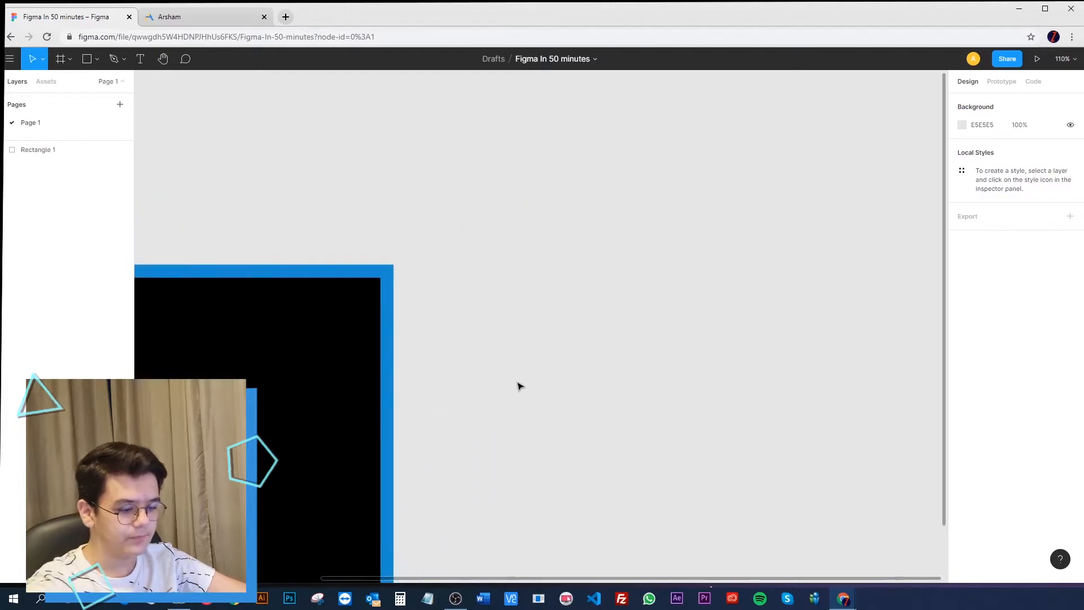
pyautogui.press('p')
pyautogui.click(454, 362)
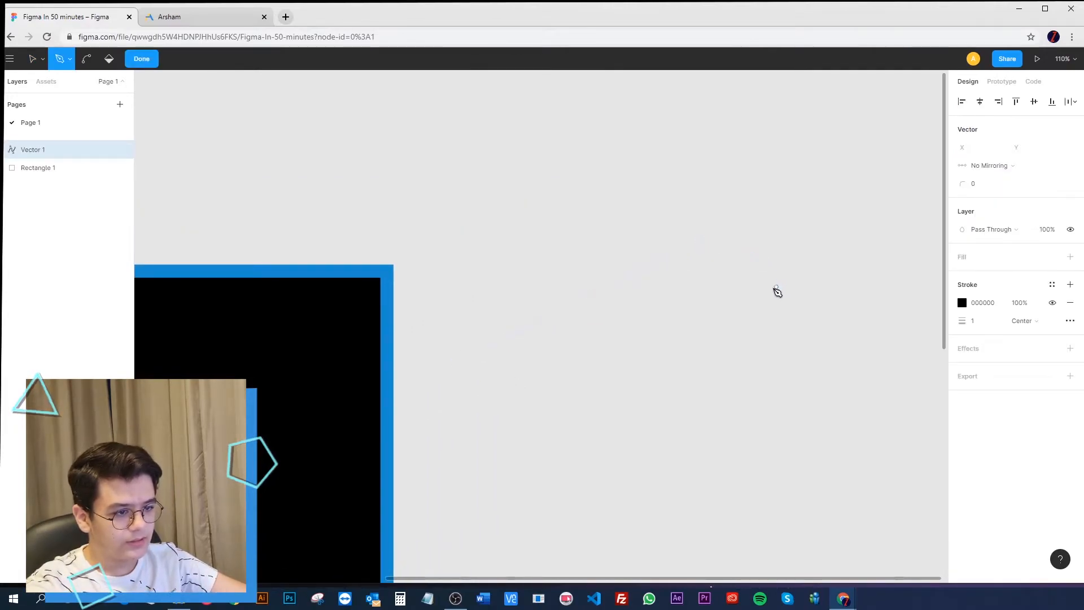
pyautogui.click(679, 252)
pyautogui.click(594, 379)
pyautogui.press('Escape')
pyautogui.press('Escape')
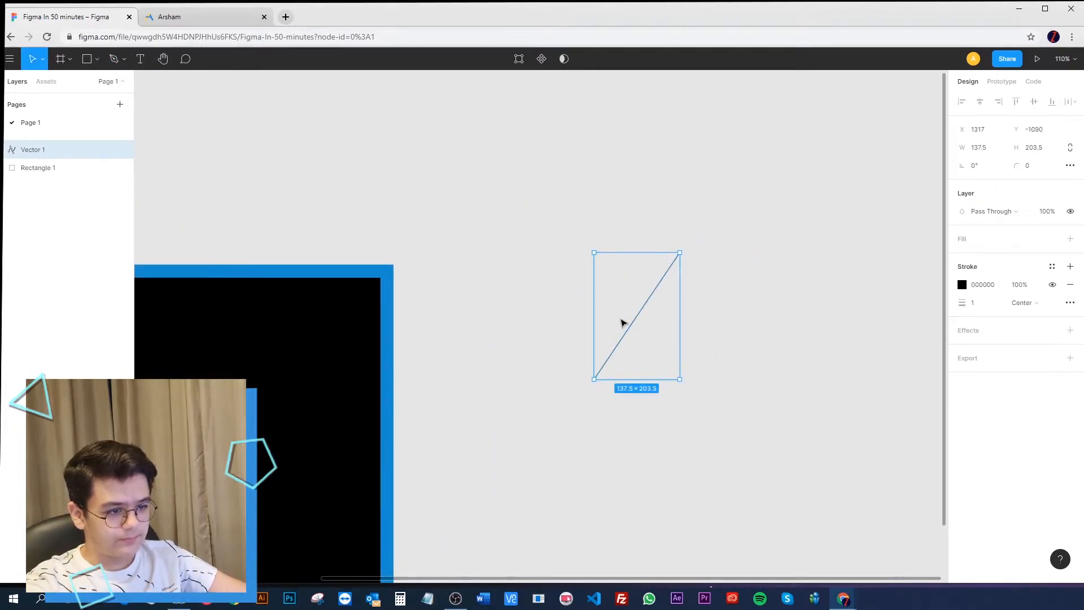
# Set the diagonal line's stroke width to 31 and deselect it.
pyautogui.scroll(3, 622, 320)
pyautogui.click(1070, 302)
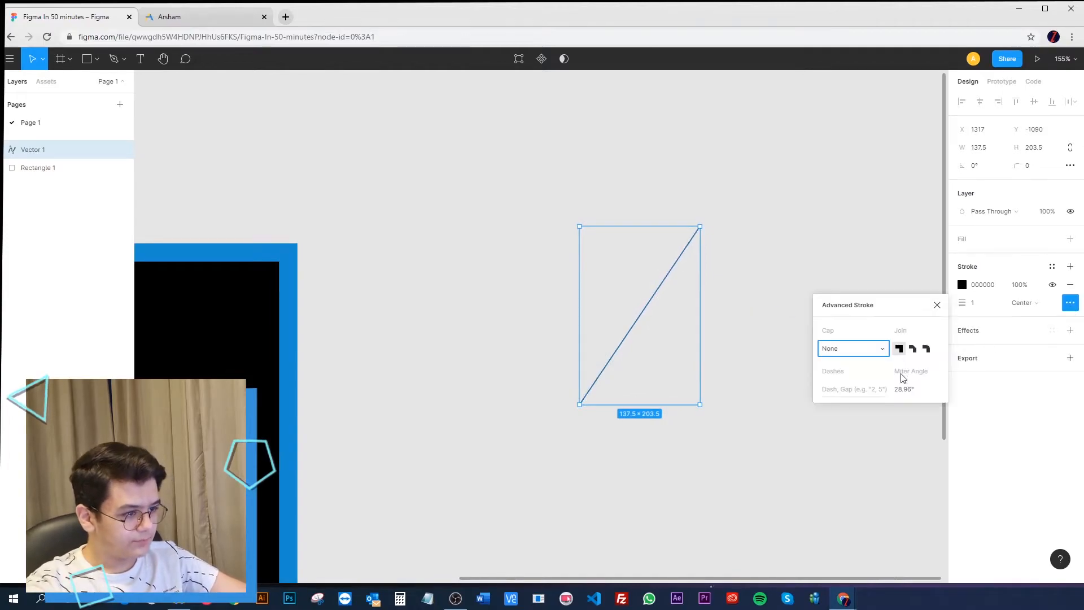
pyautogui.click(832, 346)
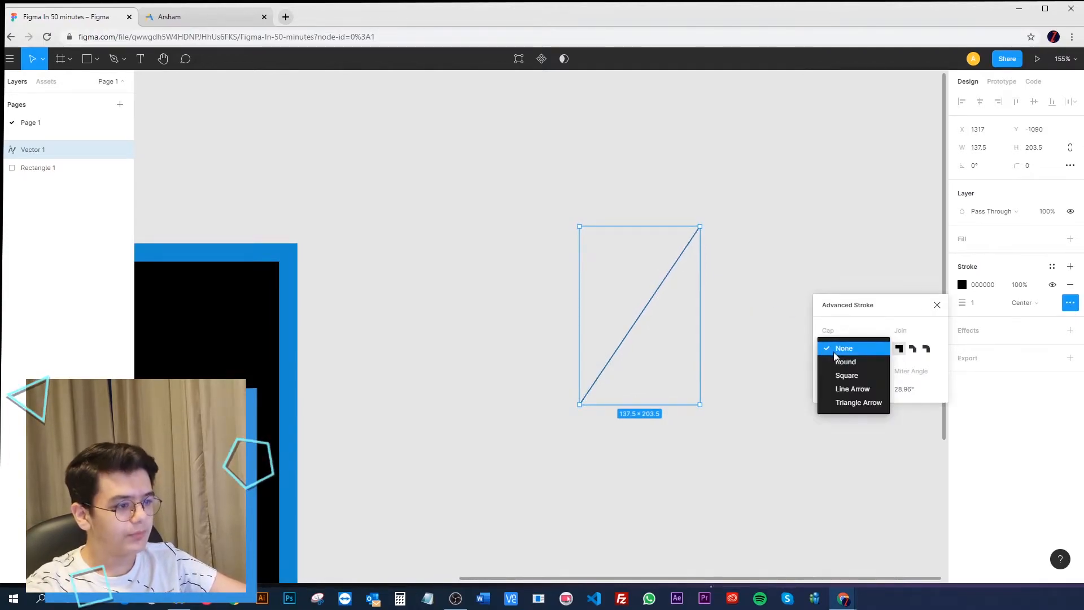
pyautogui.click(979, 303)
pyautogui.write('31')
pyautogui.press('Return')
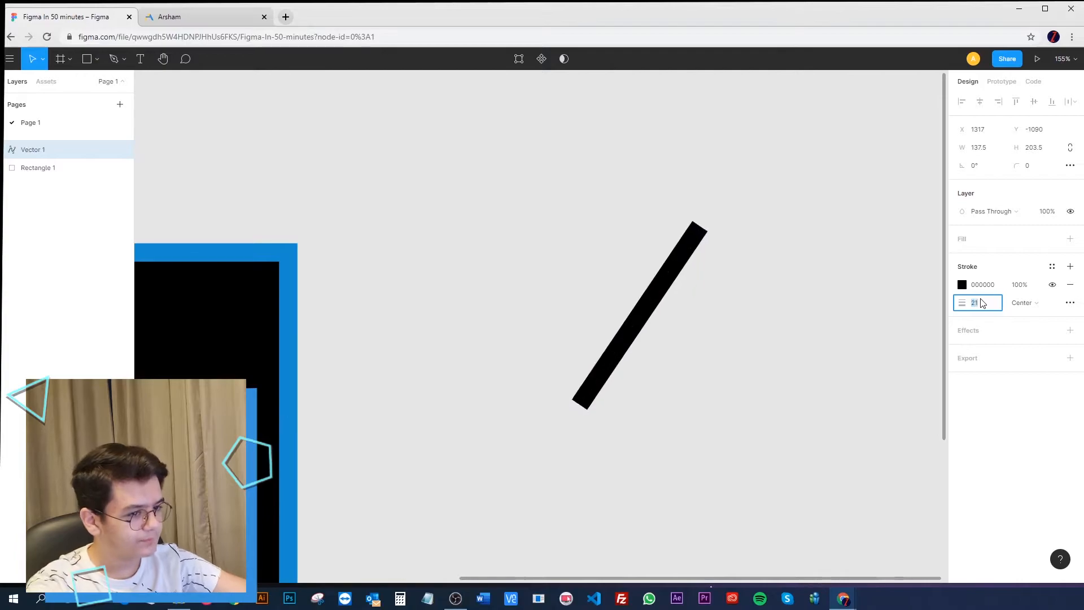
pyautogui.click(733, 203)
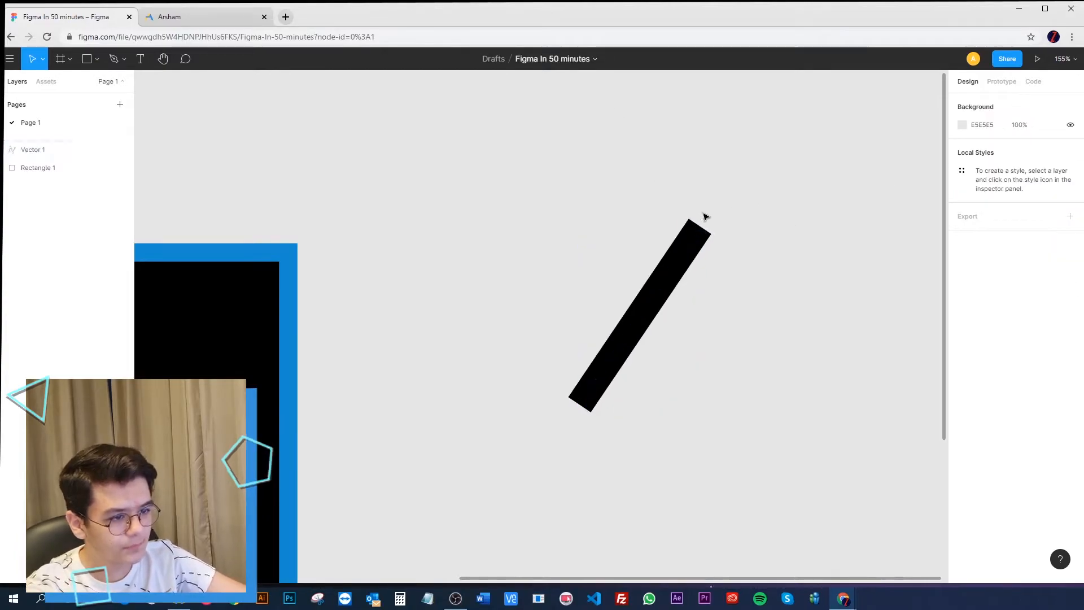
# Try the Square, Line Arrow and Triangle Arrow caps on the diagonal line.
pyautogui.click(647, 333)
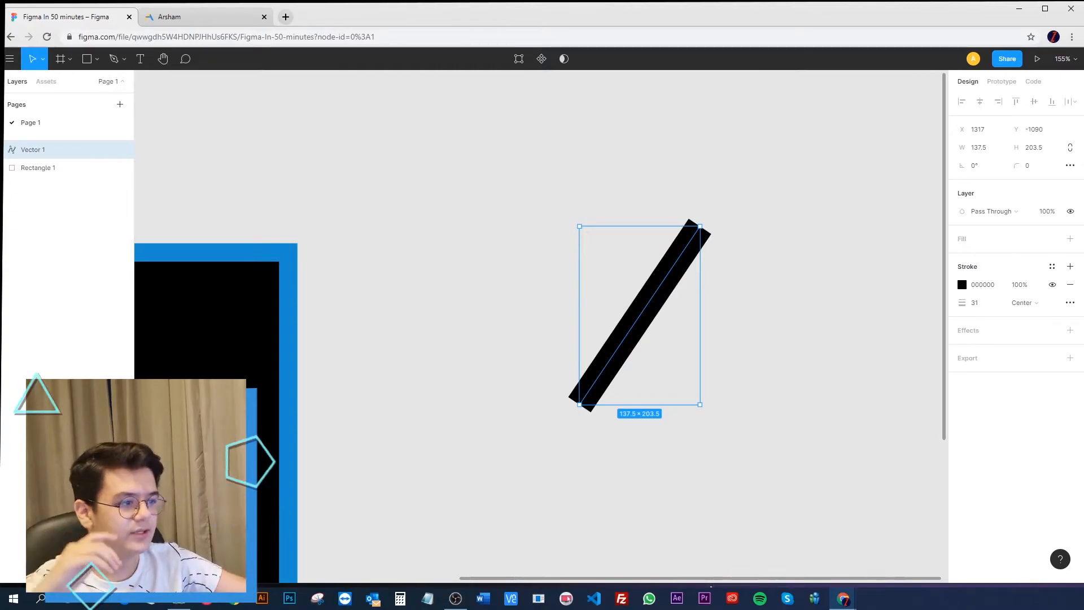
pyautogui.click(1070, 303)
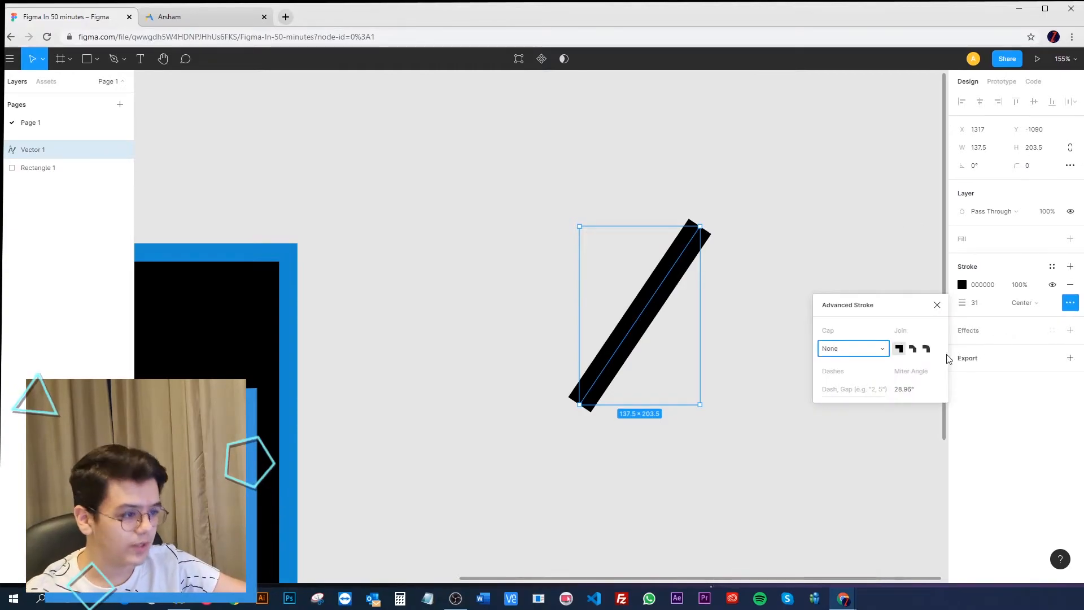
pyautogui.click(839, 348)
pyautogui.click(845, 374)
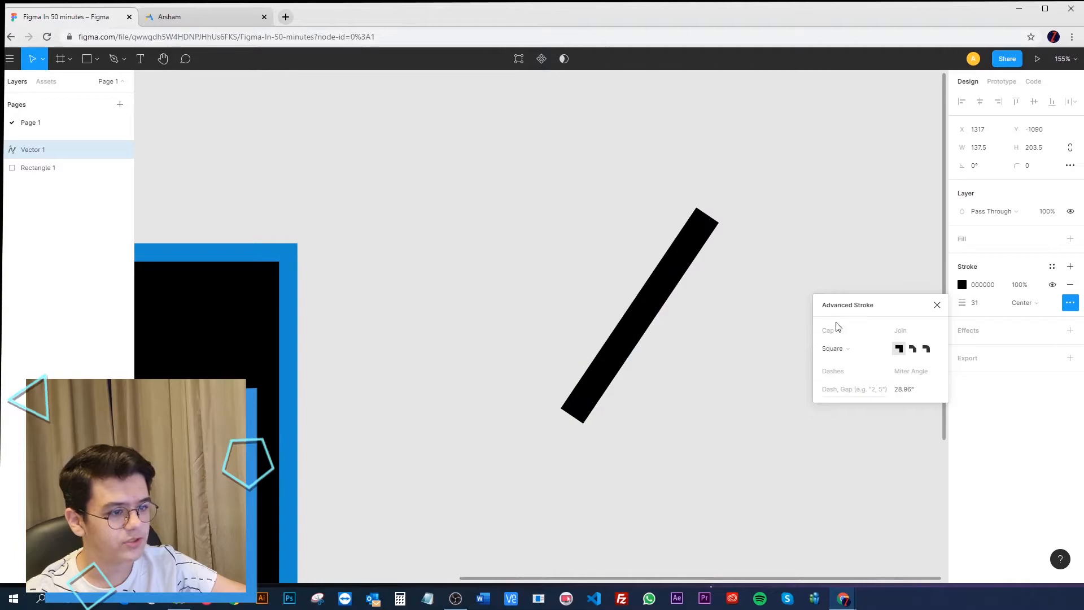
pyautogui.click(858, 352)
pyautogui.click(859, 364)
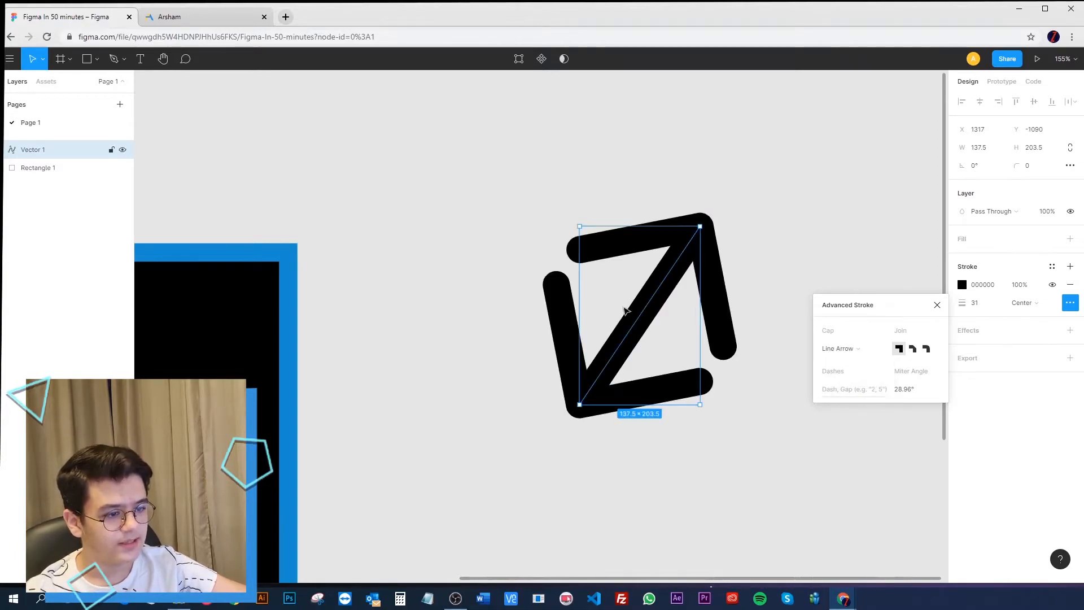
pyautogui.click(879, 348)
pyautogui.click(864, 367)
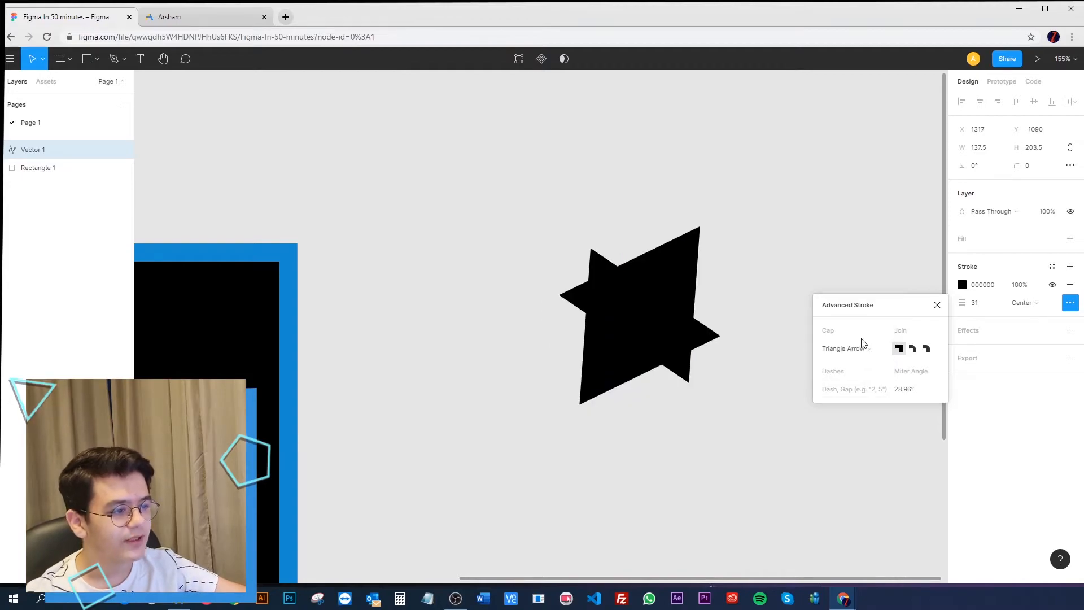
# Set the diagonal line's stroke cap to Round and deselect the line.
pyautogui.click(862, 344)
pyautogui.click(847, 308)
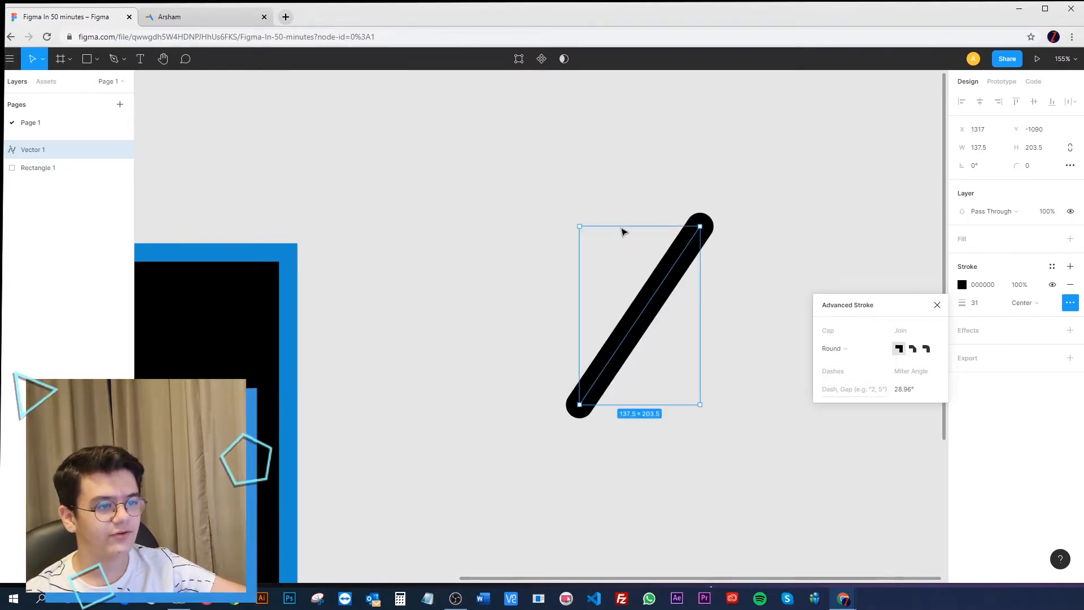
pyautogui.click(720, 237)
# Duplicate the round-capped line and place the copy beside the original at X 1440, at the same height.
pyautogui.click(653, 299)
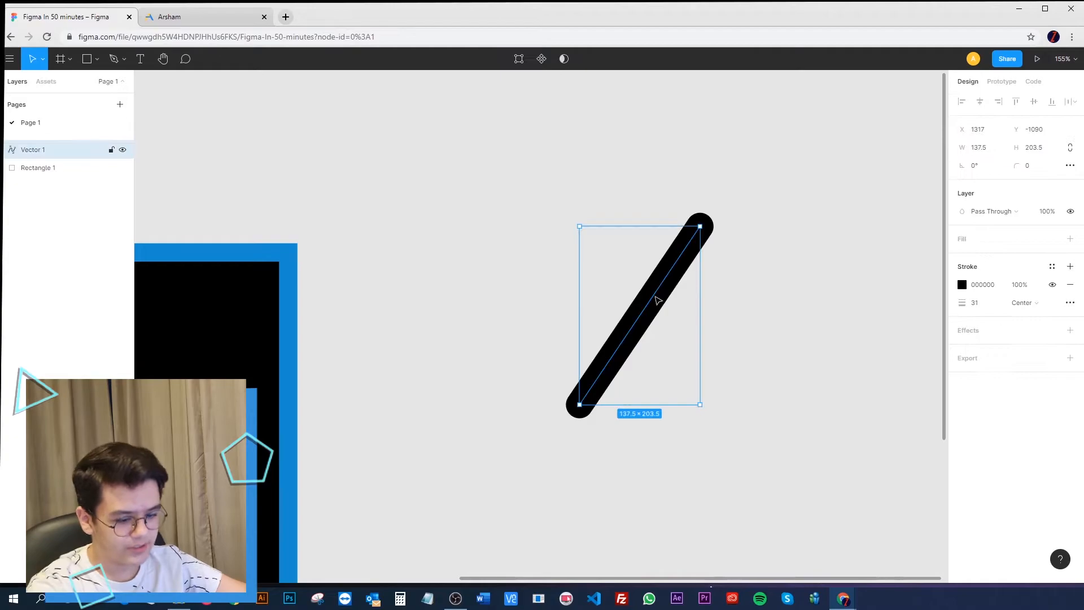
pyautogui.hotkey('ctrl', 'c')
pyautogui.hotkey('ctrl', 'v')
pyautogui.moveTo(653, 299); pyautogui.dragTo(761, 299)
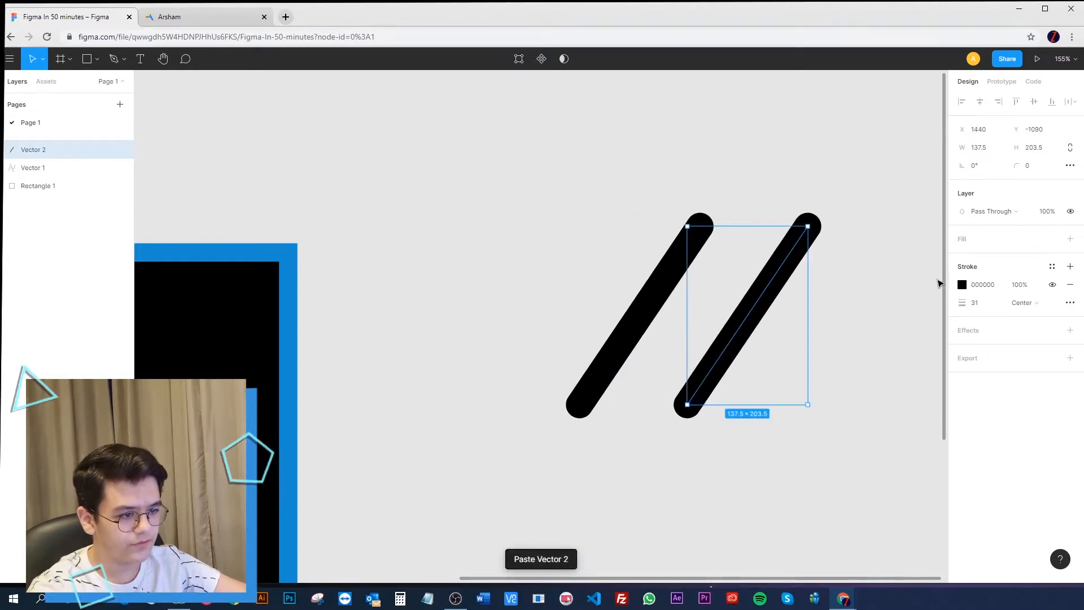
# Set the copied line's stroke cap to None so it can be compared with the round-capped original.
pyautogui.click(1069, 302)
pyautogui.click(852, 348)
pyautogui.click(842, 332)
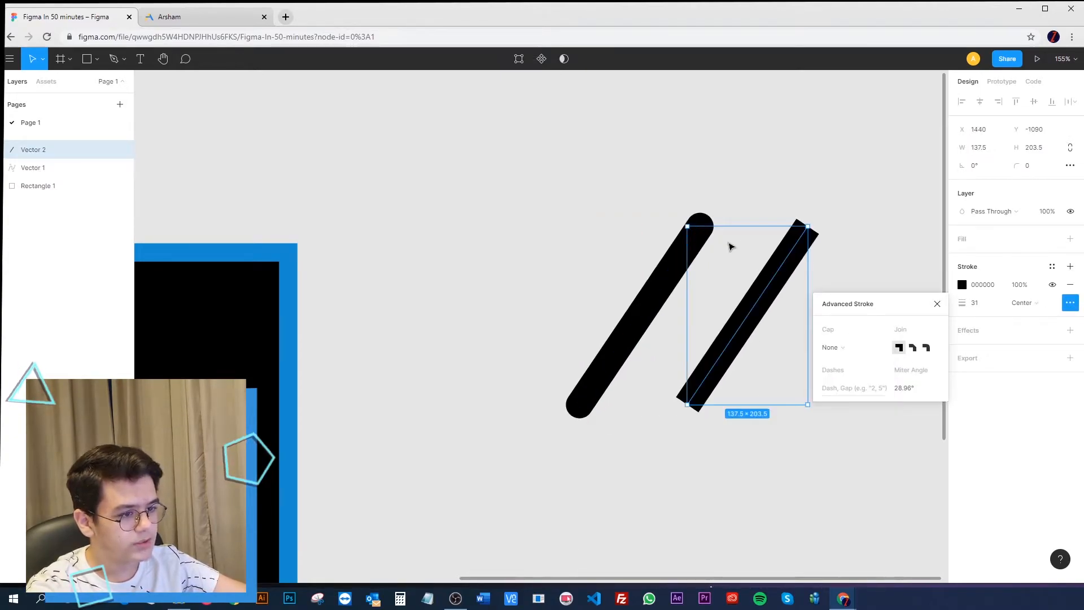
pyautogui.click(827, 280)
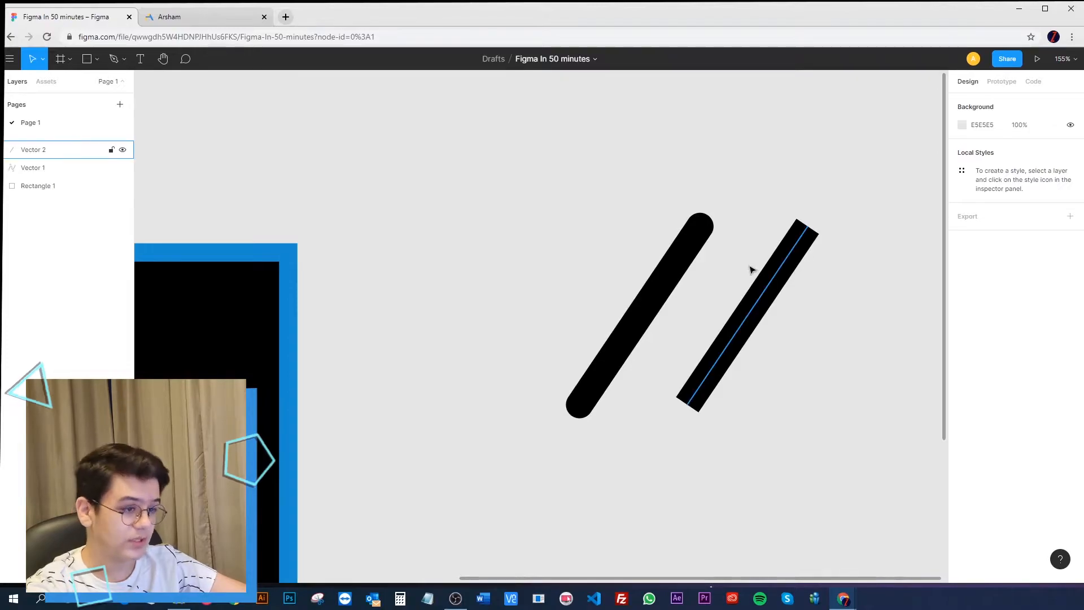
pyautogui.click(677, 282)
# Try the bevel and round join styles on the copied line, ending on bevel.
pyautogui.click(772, 290)
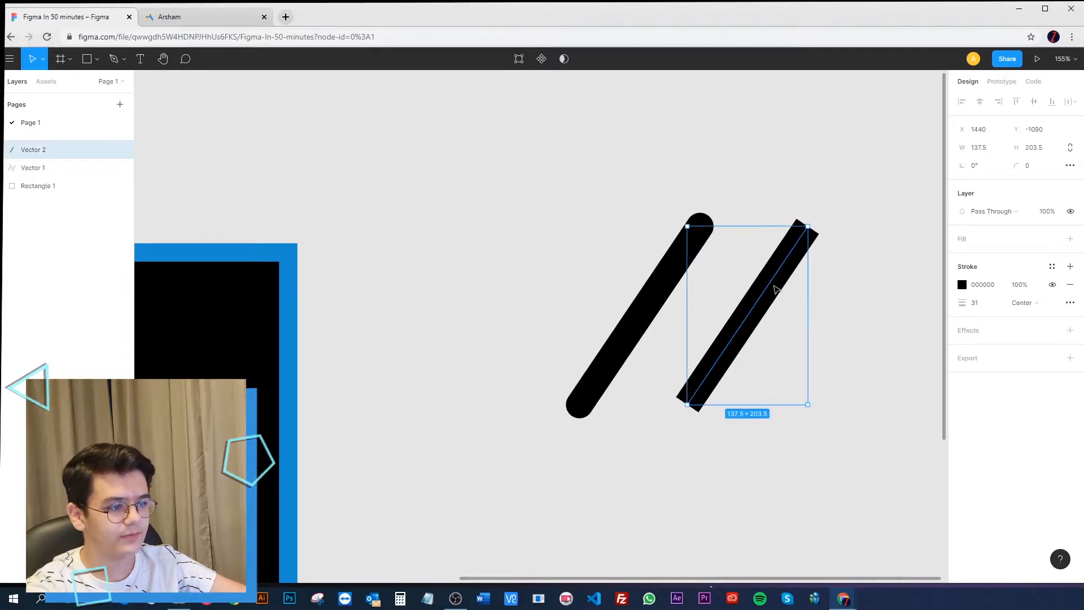
pyautogui.click(1070, 303)
pyautogui.click(914, 352)
pyautogui.click(926, 349)
pyautogui.click(912, 352)
# Extend the copied line with a second Pen segment running down from its upper end, making the angled path about 213 by 227.
pyautogui.doubleClick(757, 314)
pyautogui.click(833, 348)
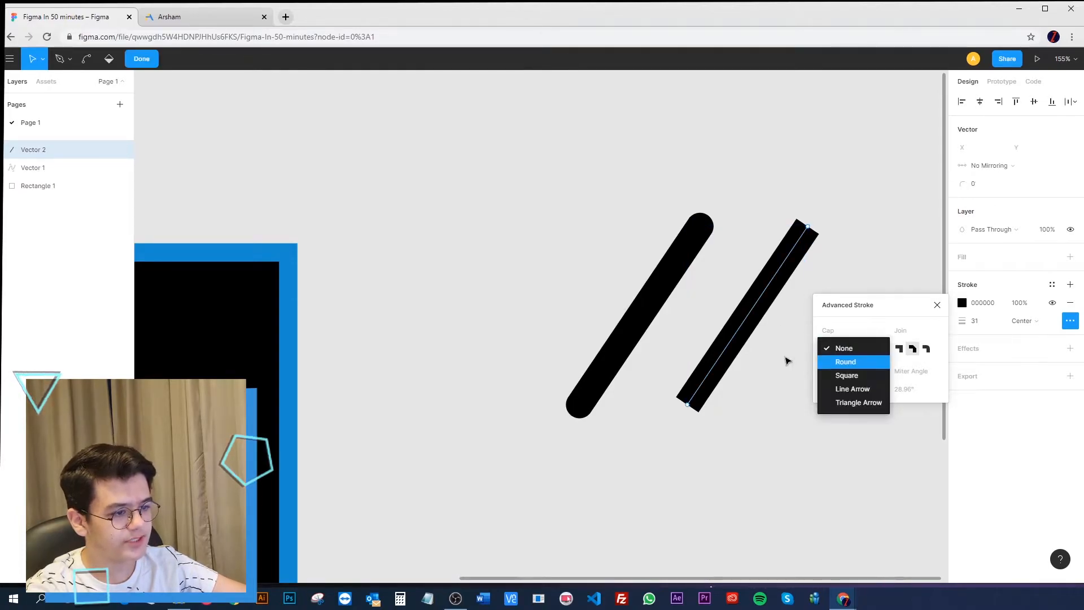
pyautogui.hscroll(4, 578, 417)
pyautogui.press('p')
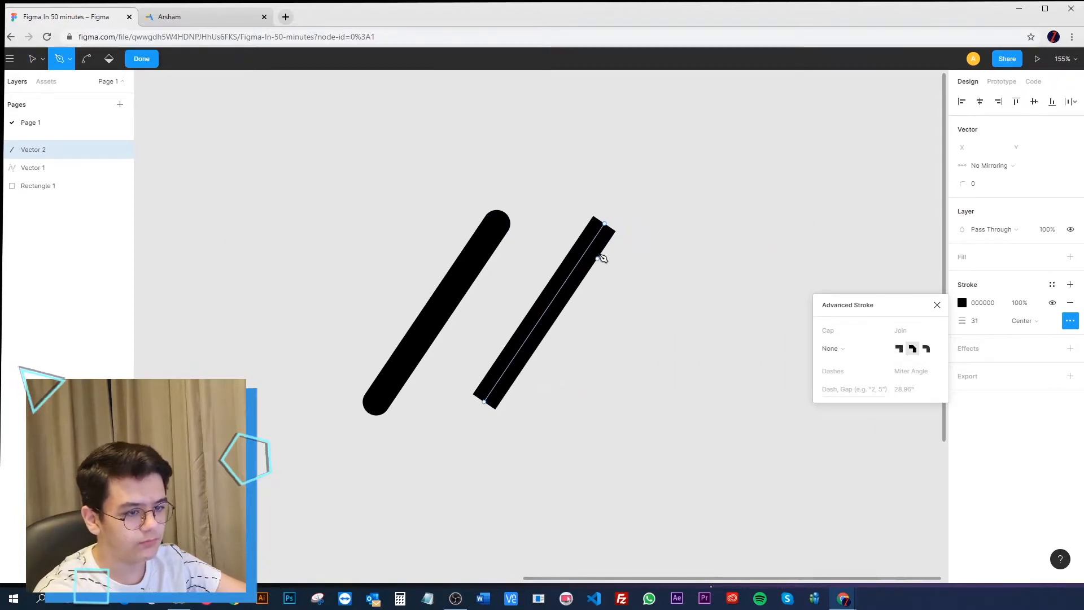
pyautogui.click(604, 224)
pyautogui.click(670, 422)
pyautogui.press('Escape')
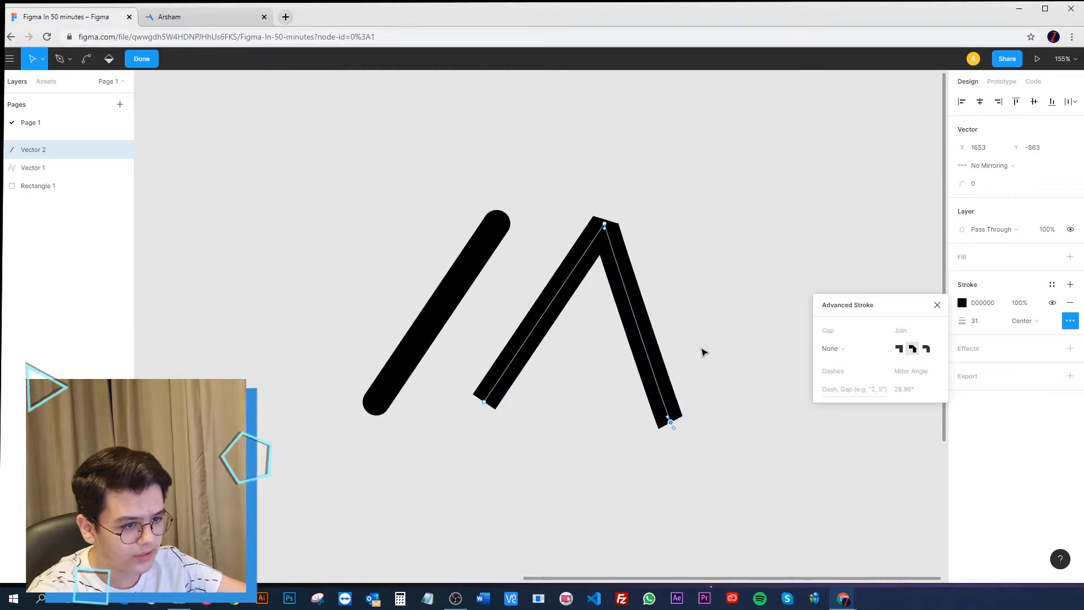
pyautogui.press('Escape')
# Try the round join, set the angled path's join to miter, and narrow its angle by moving the apex and the second segment's lower end.
pyautogui.click(926, 348)
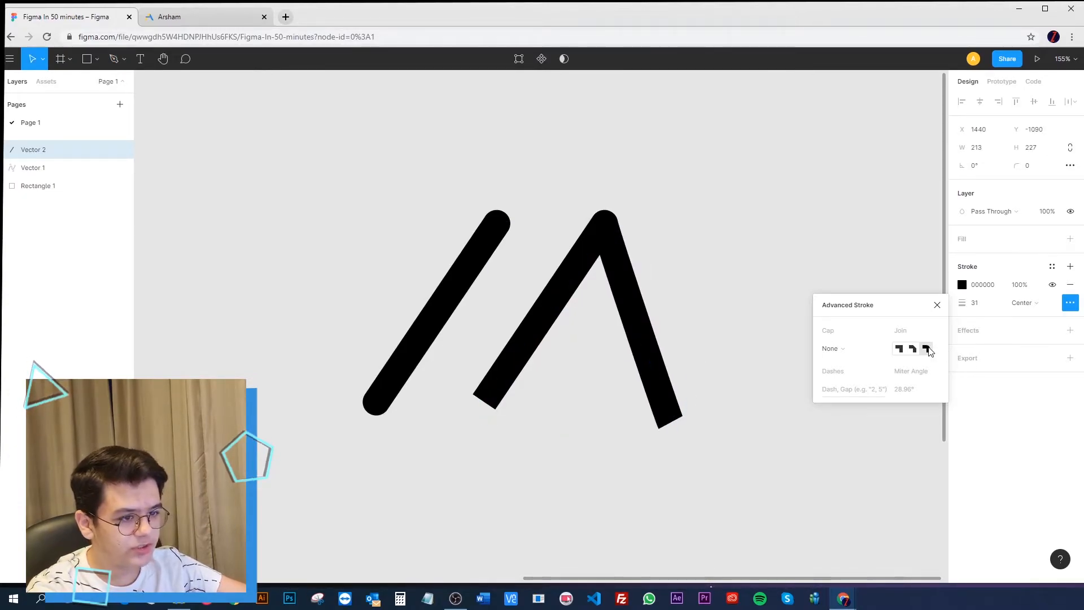
pyautogui.click(900, 352)
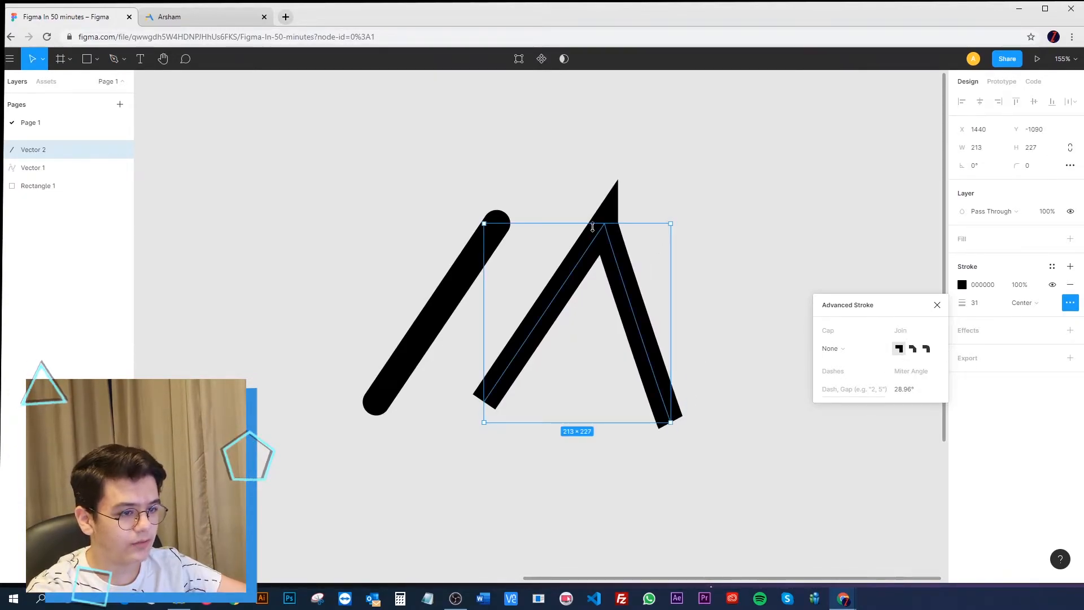
pyautogui.doubleClick(612, 240)
pyautogui.moveTo(604, 223); pyautogui.dragTo(625, 216)
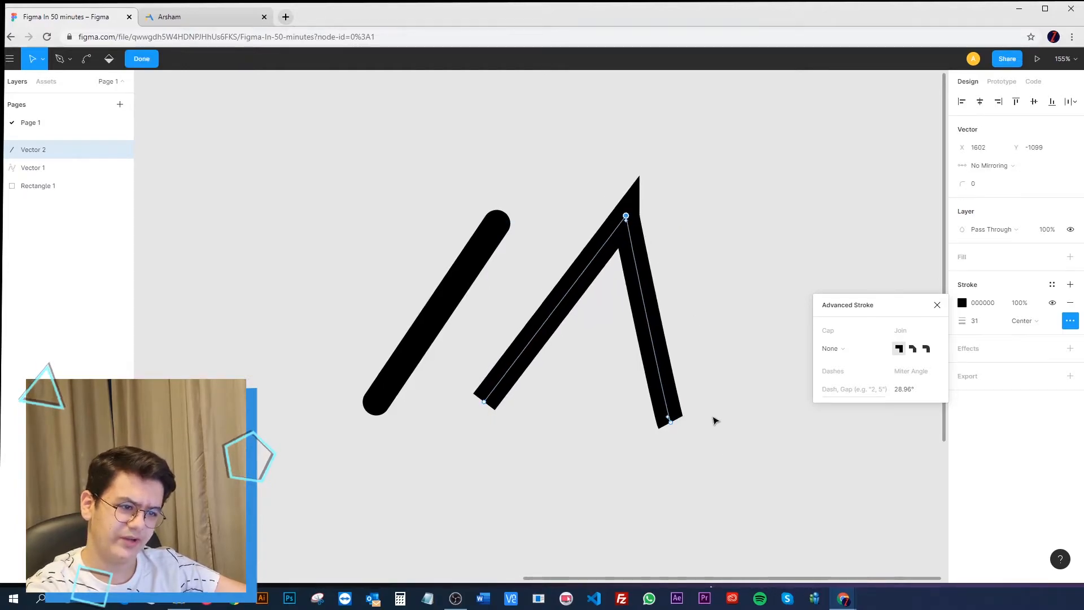
pyautogui.moveTo(676, 426); pyautogui.dragTo(615, 447)
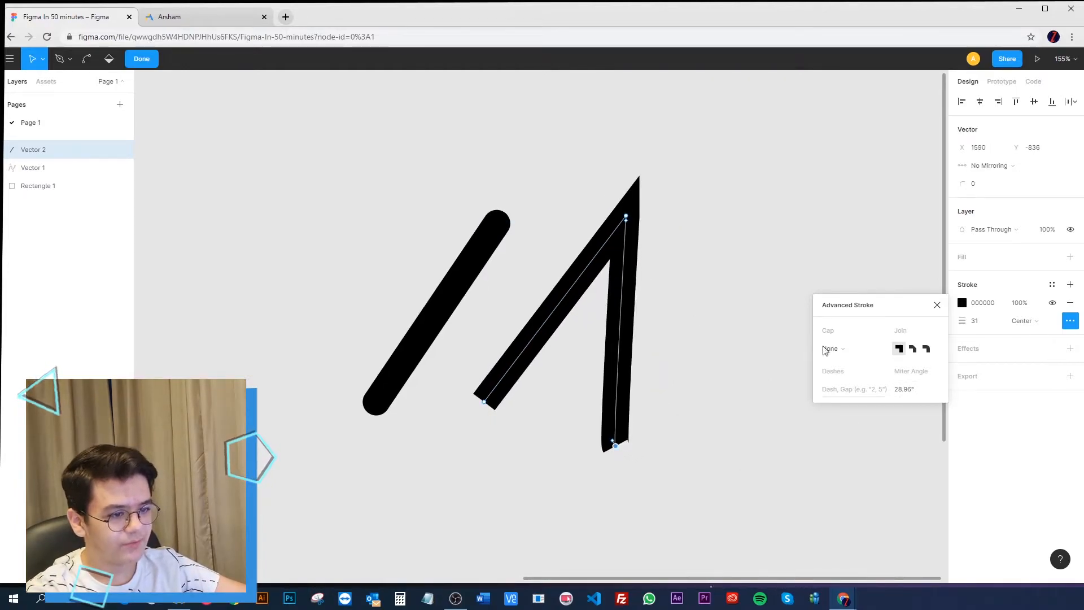
# Switch the narrowed path's join to round and back to miter.
pyautogui.click(927, 349)
pyautogui.click(898, 349)
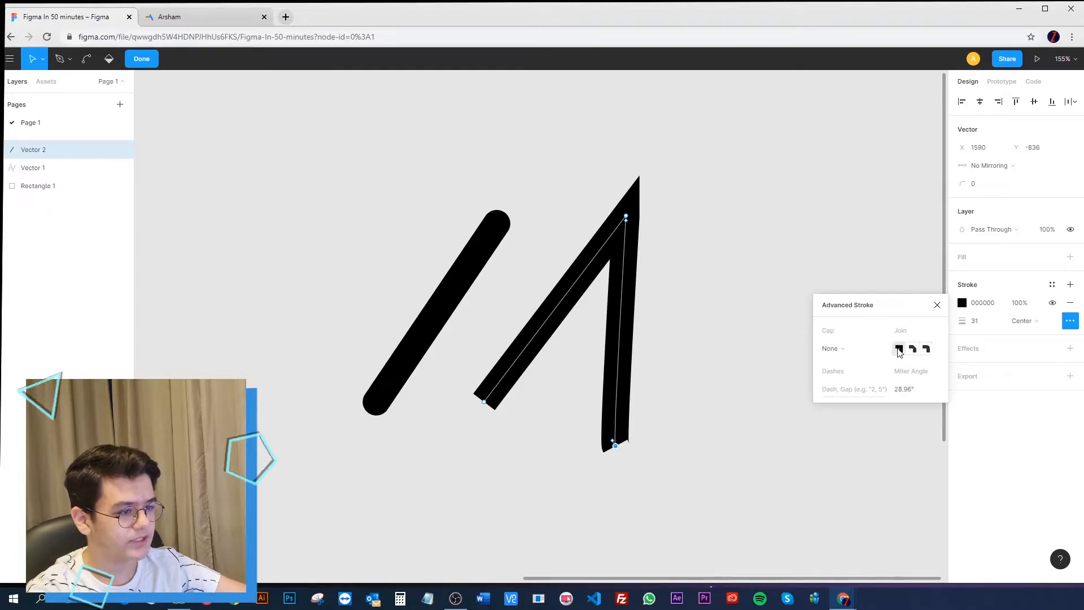
# Set the dashes of the angled path's stroke to 10, 10.
pyautogui.click(789, 428)
pyautogui.click(845, 393)
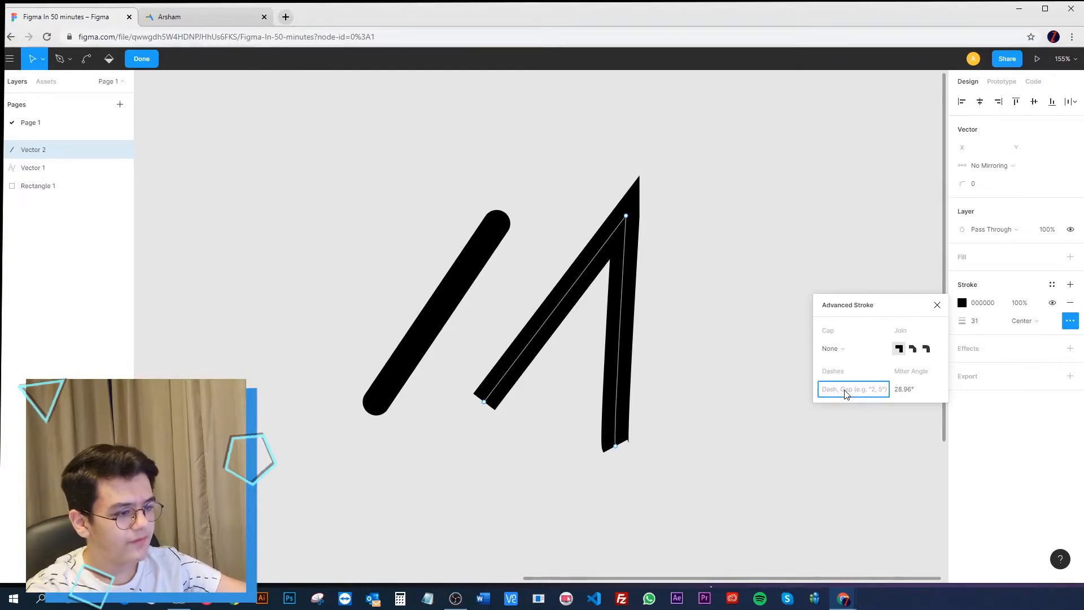
pyautogui.write('1')
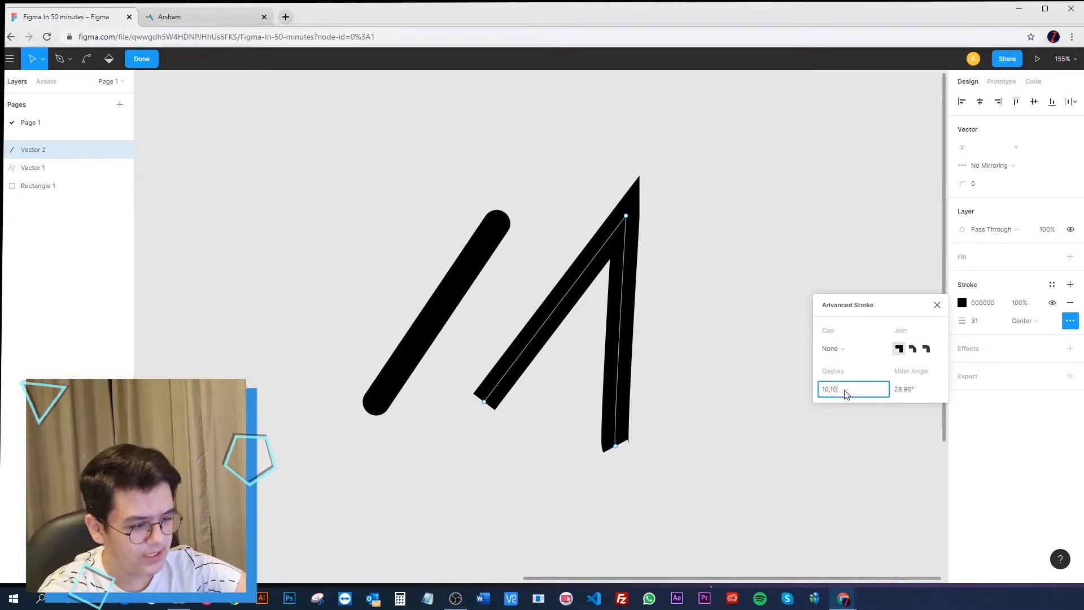
pyautogui.write('0, 10')
pyautogui.press('Return')
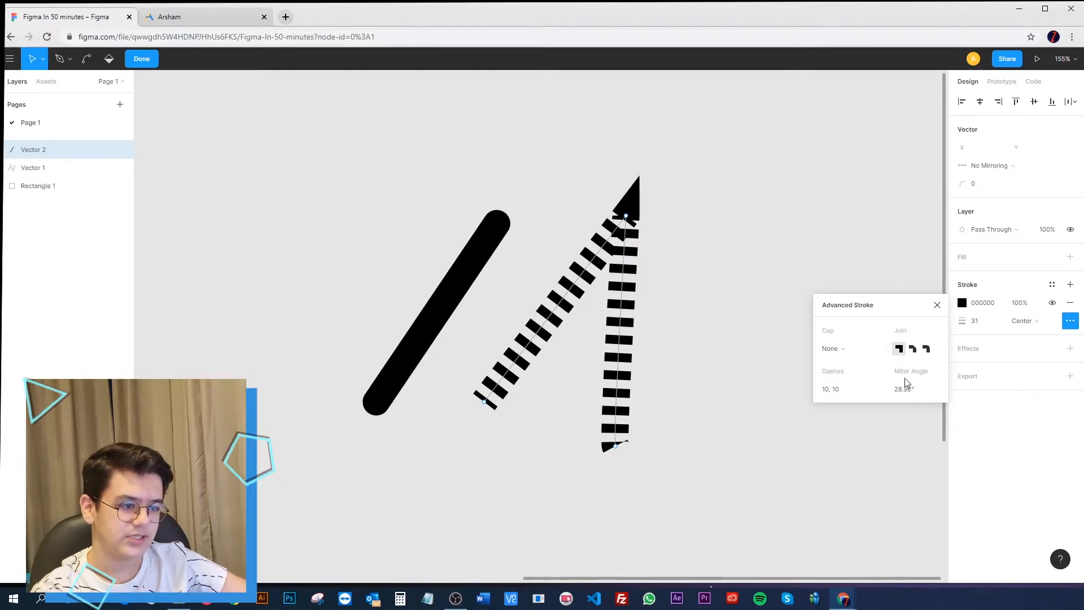
# Change the angled path's dash pattern to 10, 5 and then to 1, 10.
pyautogui.click(859, 391)
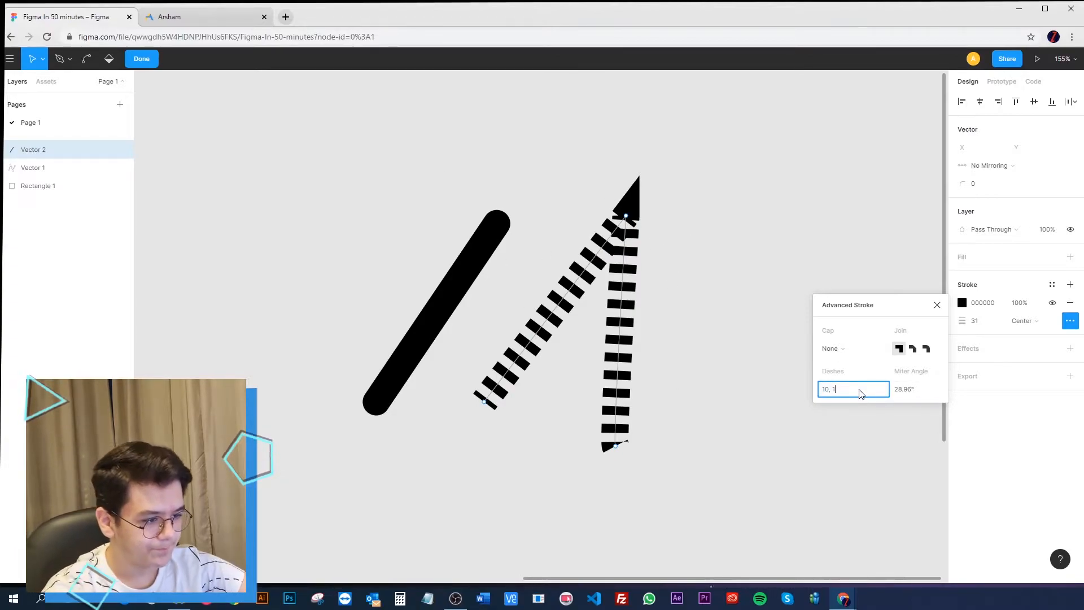
pyautogui.press('BackSpace')
pyautogui.write('5')
pyautogui.press('Return')
pyautogui.click(859, 389)
pyautogui.click(865, 389)
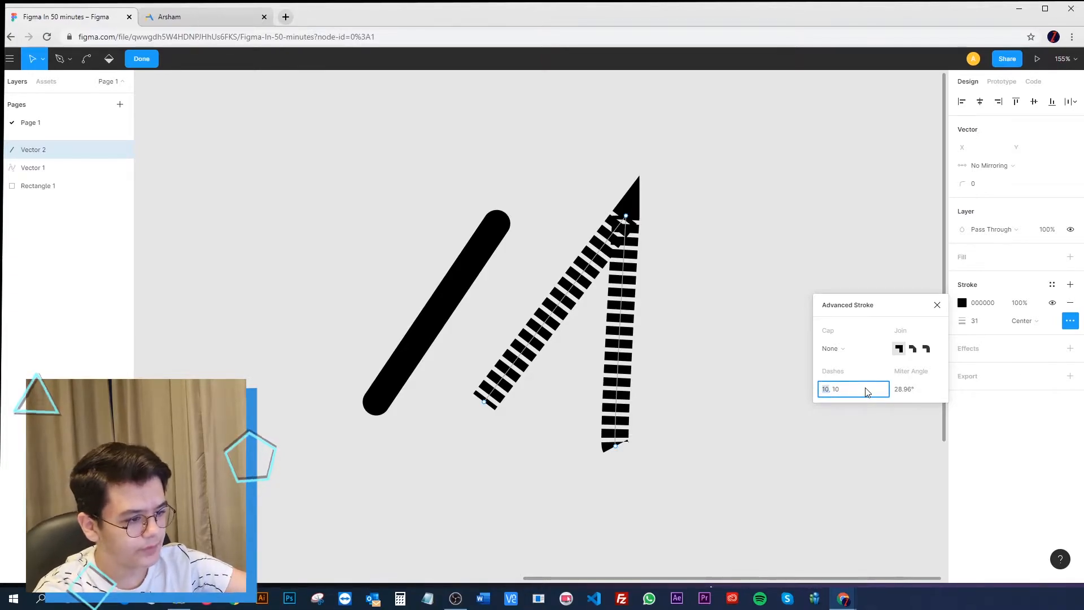
pyautogui.press('Return')
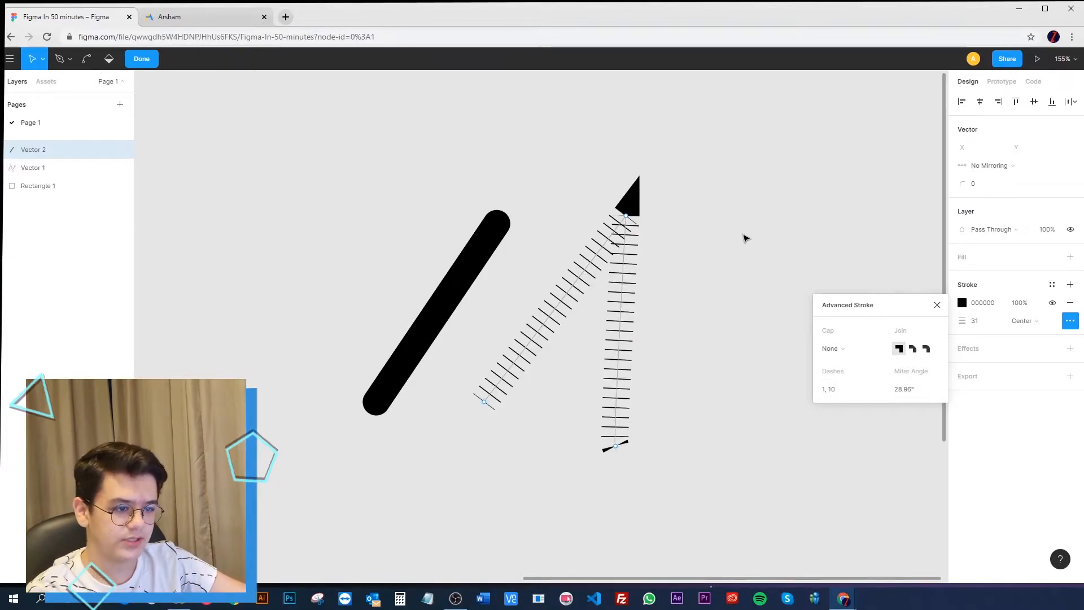
# Try raising the angled path's miter angle to 118.96°.
pyautogui.click(911, 395)
pyautogui.hotkey('shift', 'Up')
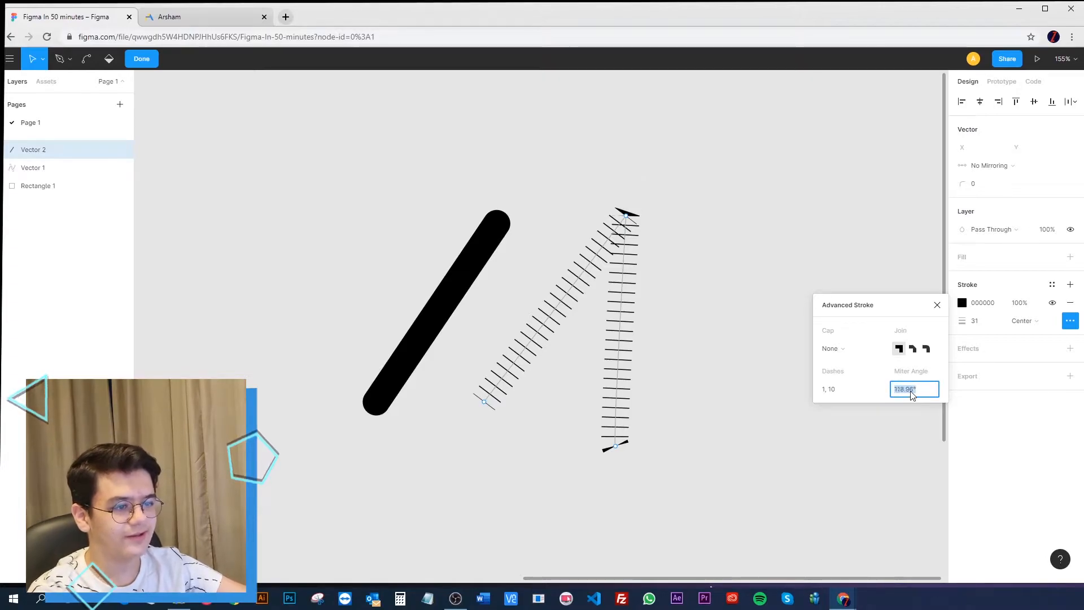
pyautogui.press('Escape')
# Leave vector editing and delete the dashed angled path together with the round-capped line.
pyautogui.press('Escape')
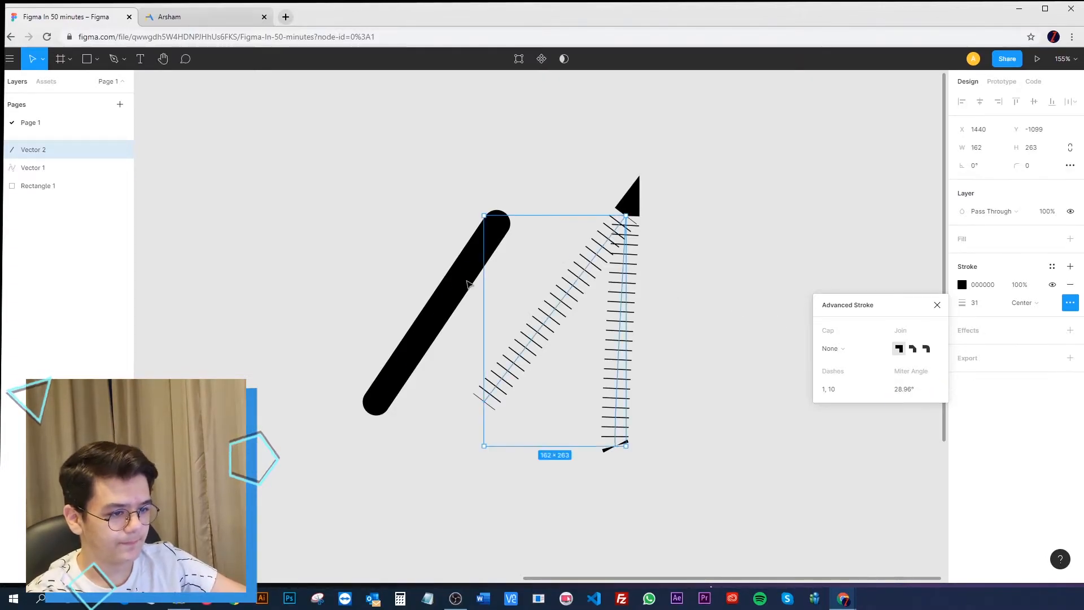
pyautogui.keyDown('shift'); pyautogui.click(466, 287); pyautogui.keyUp('shift')
pyautogui.press('Delete')
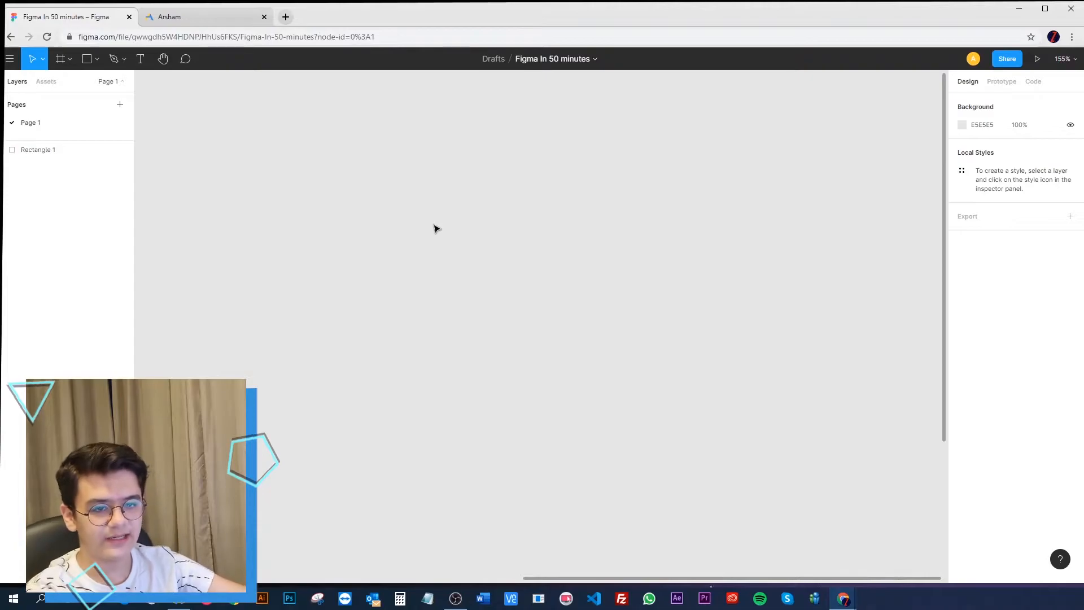
# Draw a diagonal line about 334 long with the Line tool, sloping down to the right at about 30°.
pyautogui.press('l')
pyautogui.moveTo(419, 210); pyautogui.dragTo(672, 356)
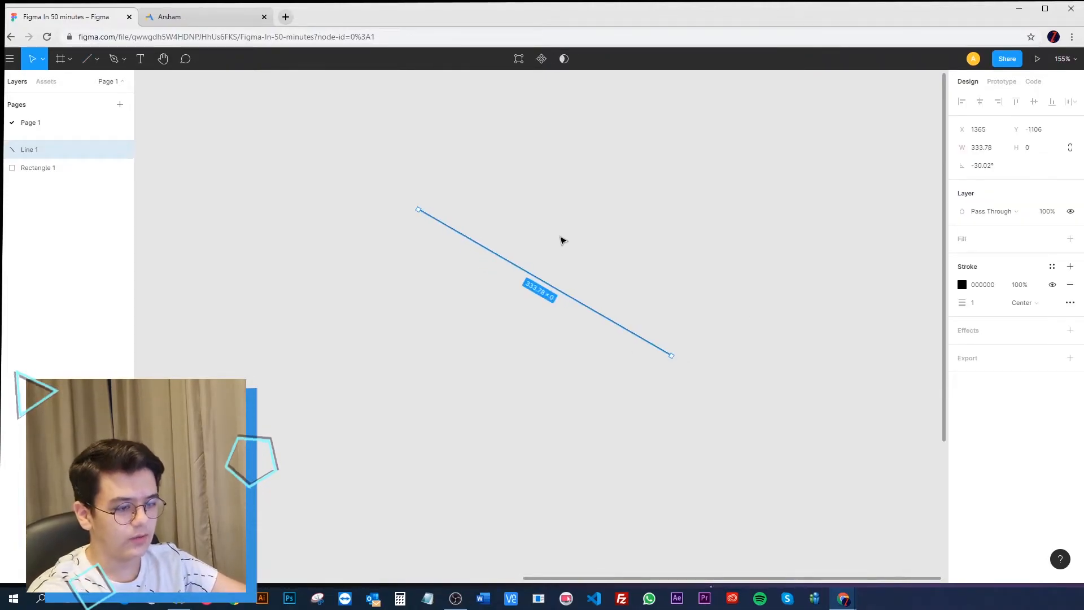
pyautogui.click(985, 305)
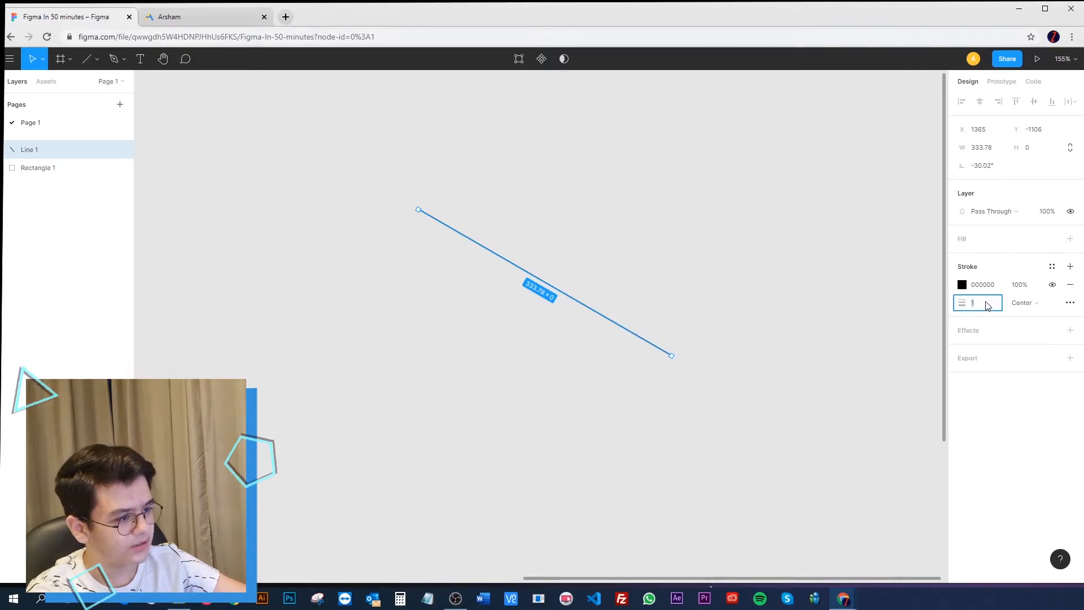
# Shift the diagonal line's X position in steps of 10 up to 1635 and back down to 1505.
pyautogui.click(997, 131)
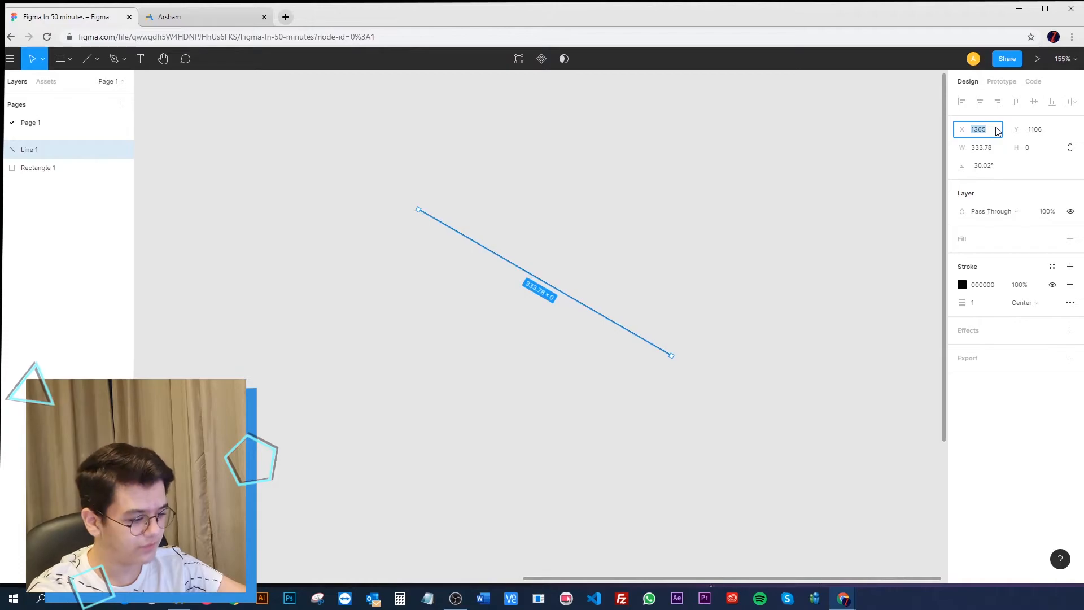
pyautogui.hotkey('shift', 'Up')
pyautogui.hotkey('shift', 'Up')
pyautogui.hotkey('shift', 'Up')
pyautogui.hotkey('shift', 'Up')
pyautogui.hotkey('shift', 'Up')
pyautogui.hotkey('shift', 'Up')
pyautogui.hotkey('shift', 'Up')
pyautogui.hotkey('shift', 'Up')
pyautogui.hotkey('shift', 'Up')
pyautogui.hotkey('shift', 'Up')
pyautogui.hotkey('shift', 'Up')
pyautogui.hotkey('shift', 'Up')
pyautogui.hotkey('shift', 'Up')
pyautogui.hotkey('shift', 'Up')
pyautogui.hotkey('shift', 'Up')
pyautogui.hotkey('shift', 'Up')
pyautogui.hotkey('shift', 'Up')
pyautogui.hotkey('shift', 'Up')
pyautogui.hotkey('shift', 'Up')
pyautogui.hotkey('shift', 'Up')
pyautogui.hotkey('shift', 'Up')
pyautogui.hotkey('shift', 'Up')
pyautogui.hotkey('shift', 'Up')
pyautogui.hotkey('shift', 'Up')
pyautogui.hotkey('shift', 'Up')
pyautogui.hotkey('shift', 'Up')
pyautogui.hotkey('shift', 'Up')
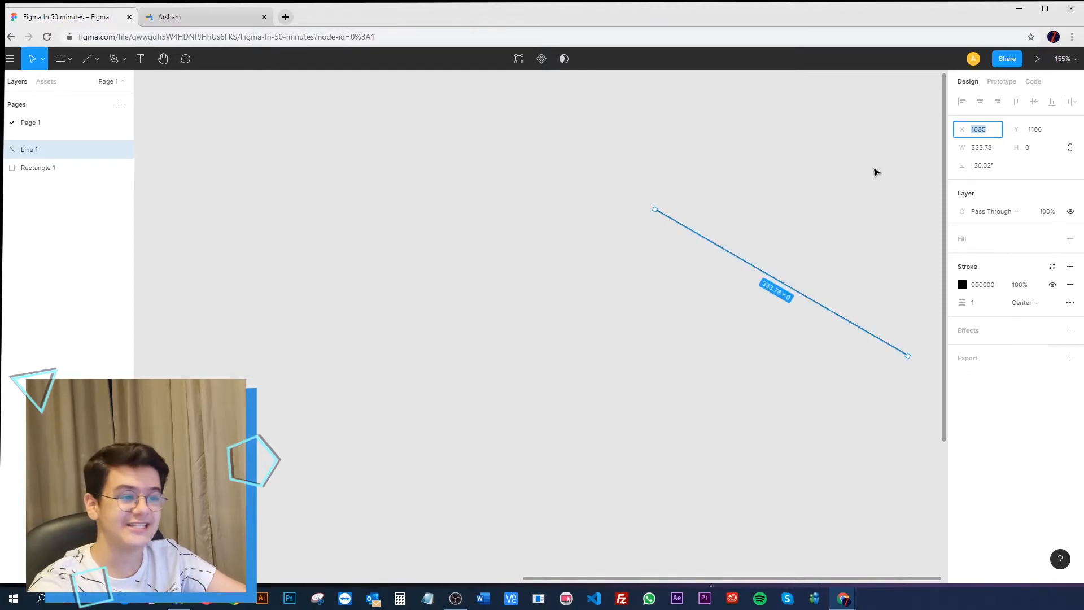
pyautogui.hotkey('shift', 'Down')
pyautogui.hotkey('shift', 'Down')
pyautogui.hotkey('shift', 'Down')
pyautogui.hotkey('shift', 'Down')
pyautogui.hotkey('shift', 'Down')
pyautogui.hotkey('shift', 'Down')
pyautogui.hotkey('shift', 'Down')
pyautogui.hotkey('shift', 'Down')
pyautogui.hotkey('shift', 'Down')
pyautogui.hotkey('shift', 'Down')
pyautogui.hotkey('shift', 'Down')
pyautogui.hotkey('shift', 'Down')
pyautogui.hotkey('shift', 'Down')
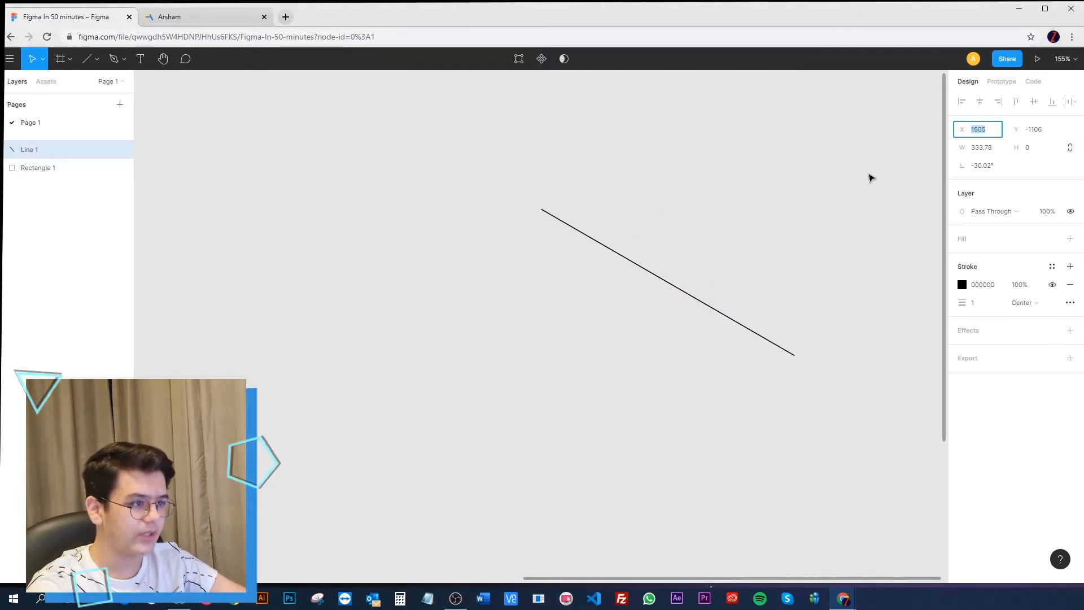
# Vary the diagonal line's stroke width up and down in steps of 10, raising it to 401.
pyautogui.click(977, 306)
pyautogui.hotkey('shift', 'Up')
pyautogui.hotkey('shift', 'Up')
pyautogui.hotkey('shift', 'Up')
pyautogui.hotkey('shift', 'Up')
pyautogui.hotkey('shift', 'Up')
pyautogui.hotkey('shift', 'Up')
pyautogui.hotkey('shift', 'Up')
pyautogui.hotkey('shift', 'Up')
pyautogui.hotkey('shift', 'Up')
pyautogui.hotkey('shift', 'Up')
pyautogui.hotkey('shift', 'Up')
pyautogui.hotkey('shift', 'Up')
pyautogui.hotkey('shift', 'Up')
pyautogui.hotkey('shift', 'Up')
pyautogui.hotkey('shift', 'Up')
pyautogui.hotkey('shift', 'Up')
pyautogui.hotkey('shift', 'Up')
pyautogui.hotkey('shift', 'Up')
pyautogui.hotkey('shift', 'Up')
pyautogui.hotkey('shift', 'Up')
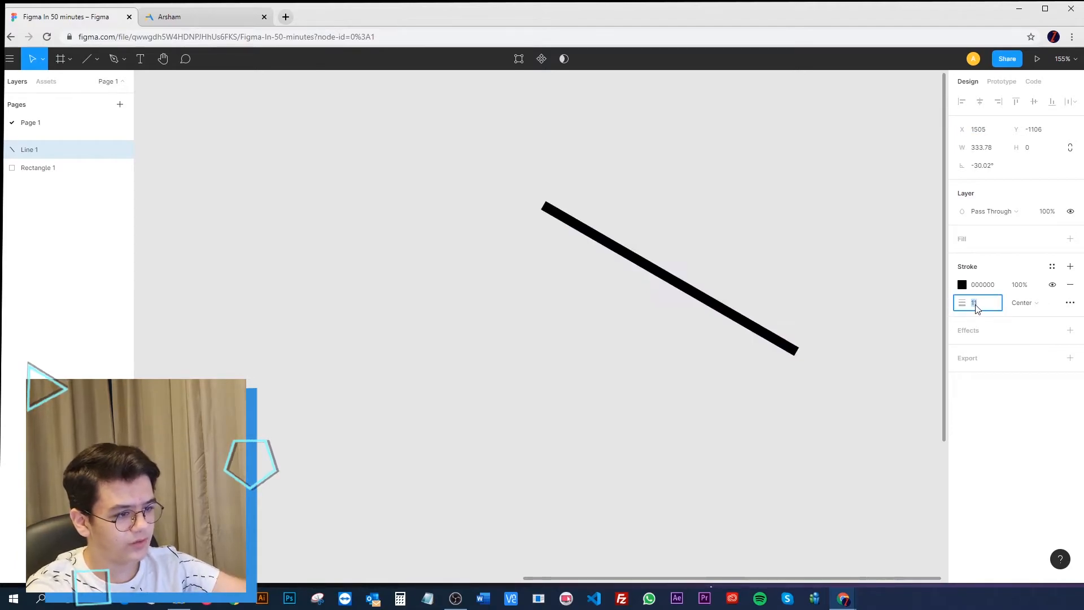
pyautogui.hotkey('shift', 'Down')
pyautogui.hotkey('shift', 'Down')
pyautogui.hotkey('shift', 'Down')
pyautogui.hotkey('shift', 'Down')
pyautogui.hotkey('shift', 'Down')
pyautogui.hotkey('shift', 'Down')
pyautogui.hotkey('shift', 'Down')
pyautogui.hotkey('shift', 'Down')
pyautogui.hotkey('shift', 'Down')
pyautogui.hotkey('shift', 'Down')
pyautogui.hotkey('shift', 'Down')
pyautogui.hotkey('shift', 'Down')
pyautogui.hotkey('shift', 'Down')
pyautogui.hotkey('shift', 'Down')
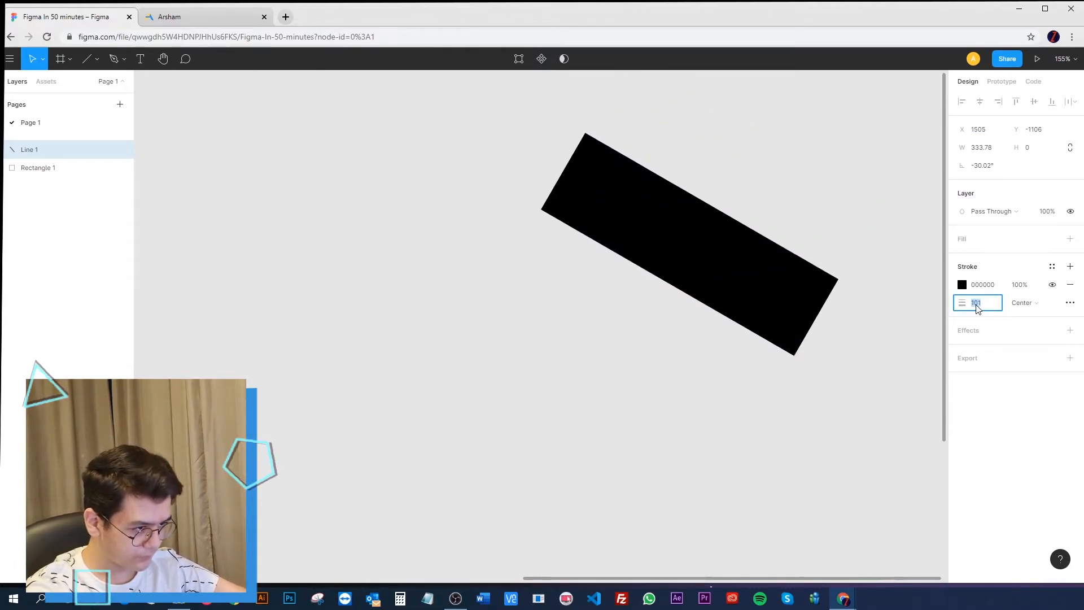
pyautogui.hotkey('shift', 'Up')
pyautogui.hotkey('shift', 'Up')
pyautogui.hotkey('shift', 'Up')
pyautogui.hotkey('shift', 'Up')
pyautogui.hotkey('shift', 'Up')
pyautogui.hotkey('shift', 'Up')
pyautogui.hotkey('shift', 'Up')
pyautogui.hotkey('shift', 'Up')
pyautogui.hotkey('shift', 'Up')
pyautogui.hotkey('shift', 'Up')
pyautogui.hotkey('shift', 'Up')
pyautogui.hotkey('shift', 'Up')
pyautogui.hotkey('shift', 'Up')
pyautogui.hotkey('shift', 'Up')
pyautogui.hotkey('shift', 'Up')
pyautogui.hotkey('shift', 'Up')
pyautogui.hotkey('shift', 'Up')
pyautogui.hotkey('shift', 'Up')
pyautogui.hotkey('shift', 'Up')
pyautogui.hotkey('shift', 'Up')
pyautogui.hotkey('shift', 'Up')
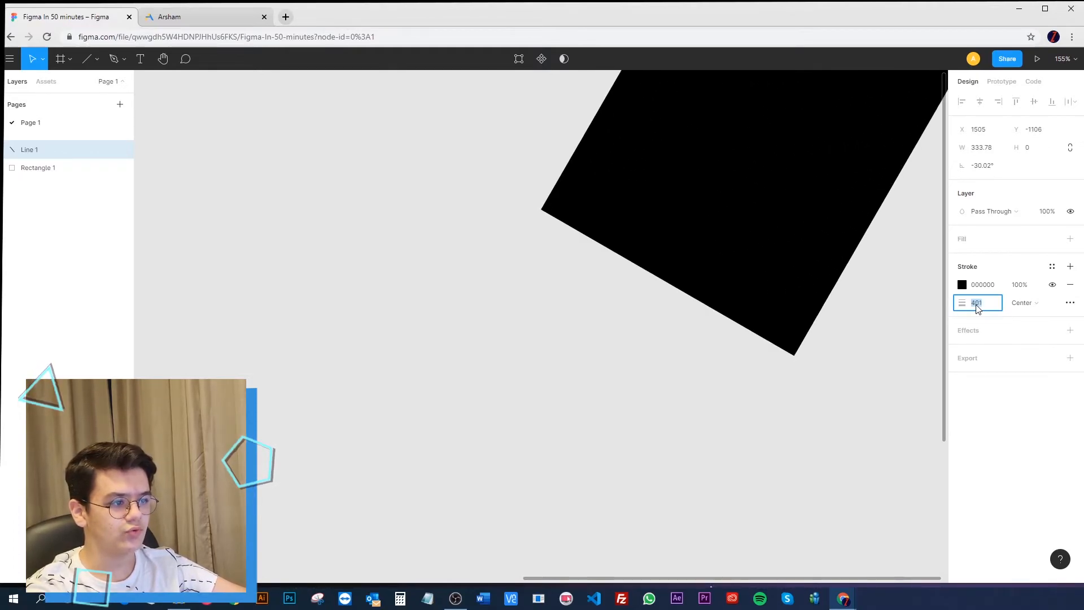
# Reduce the diagonal line's stroke width in steps of 10, then set it to 10.
pyautogui.hotkey('shift', 'Down')
pyautogui.hotkey('shift', 'Down')
pyautogui.hotkey('shift', 'Down')
pyautogui.hotkey('shift', 'Down')
pyautogui.hotkey('shift', 'Down')
pyautogui.hotkey('shift', 'Down')
pyautogui.hotkey('shift', 'Down')
pyautogui.hotkey('shift', 'Down')
pyautogui.hotkey('shift', 'Down')
pyautogui.hotkey('shift', 'Down')
pyautogui.hotkey('shift', 'Down')
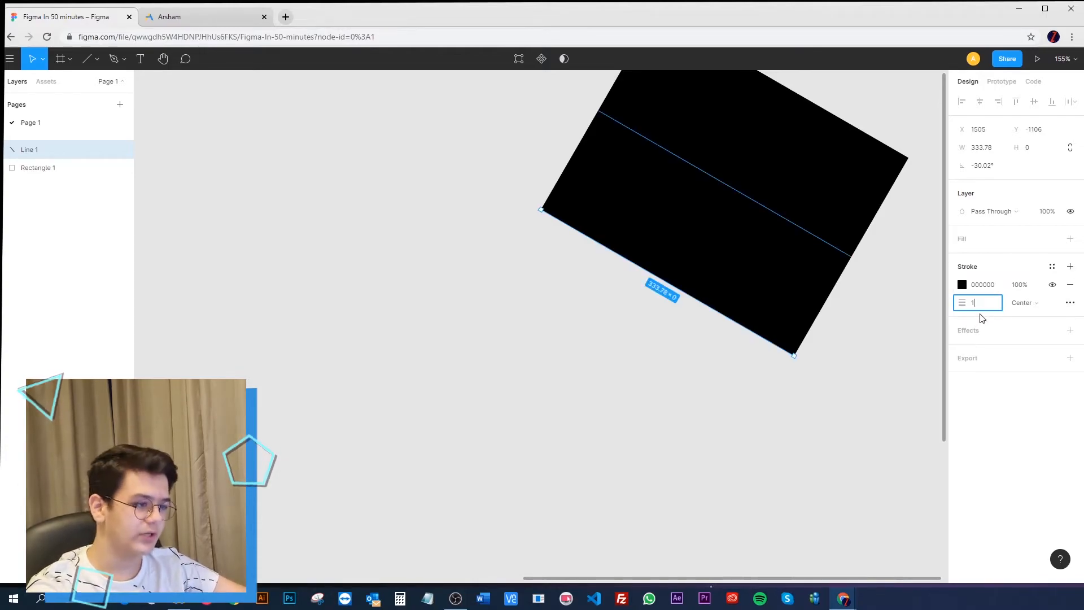
pyautogui.write('0')
pyautogui.press('Return')
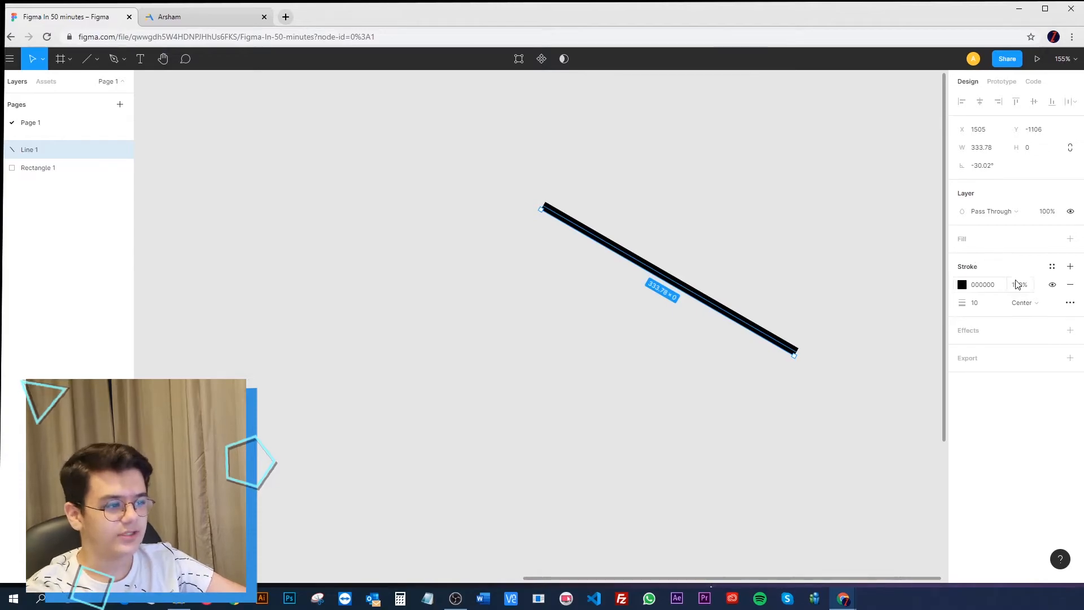
# Remove the diagonal line's stroke, then select the invisible line with a selection area and delete it.
pyautogui.click(1069, 285)
pyautogui.click(668, 305)
pyautogui.moveTo(741, 260); pyautogui.dragTo(671, 357)
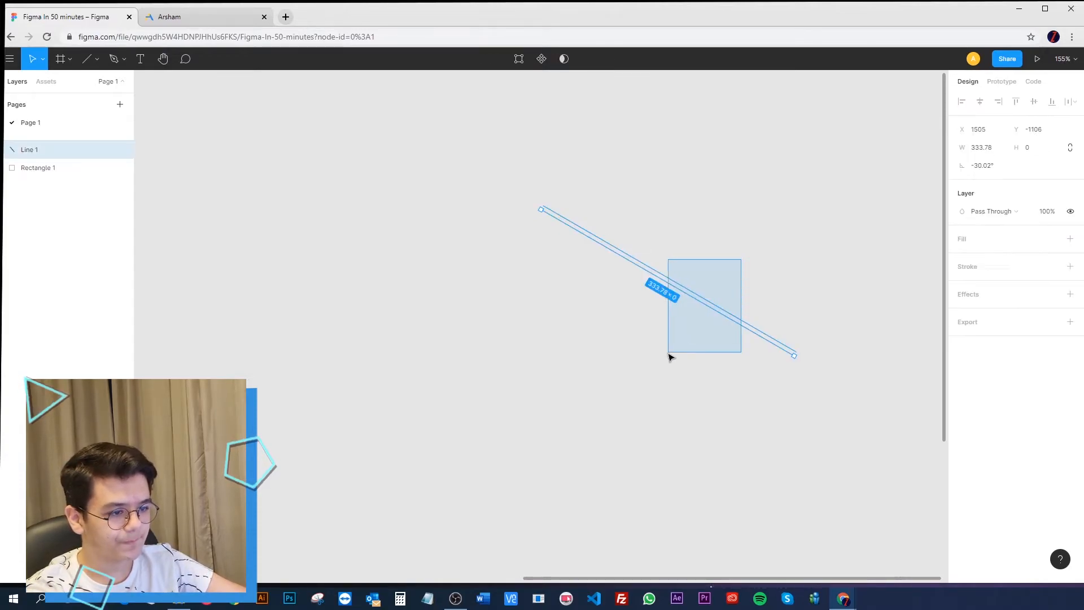
pyautogui.press('Delete')
# Return the view to the black rectangle with the blue stroke and look it over.
pyautogui.scroll(-5, 546, 412)
pyautogui.scroll(-1, 546, 412)
pyautogui.moveTo(513, 461); pyautogui.dragTo(640, 358)
pyautogui.moveTo(429, 493); pyautogui.dragTo(634, 485)
pyautogui.moveTo(386, 447); pyautogui.dragTo(466, 473)
pyautogui.click(471, 468)
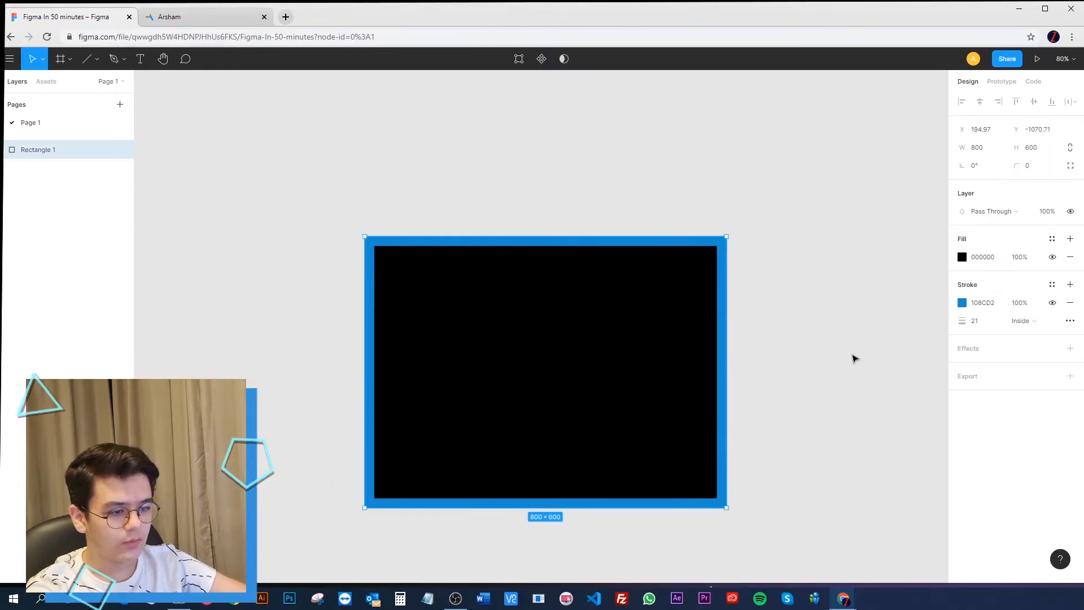
pyautogui.click(853, 356)
pyautogui.scroll(1, 533, 353)
pyautogui.moveTo(561, 368); pyautogui.dragTo(600, 317)
pyautogui.click(594, 335)
pyautogui.click(314, 148)
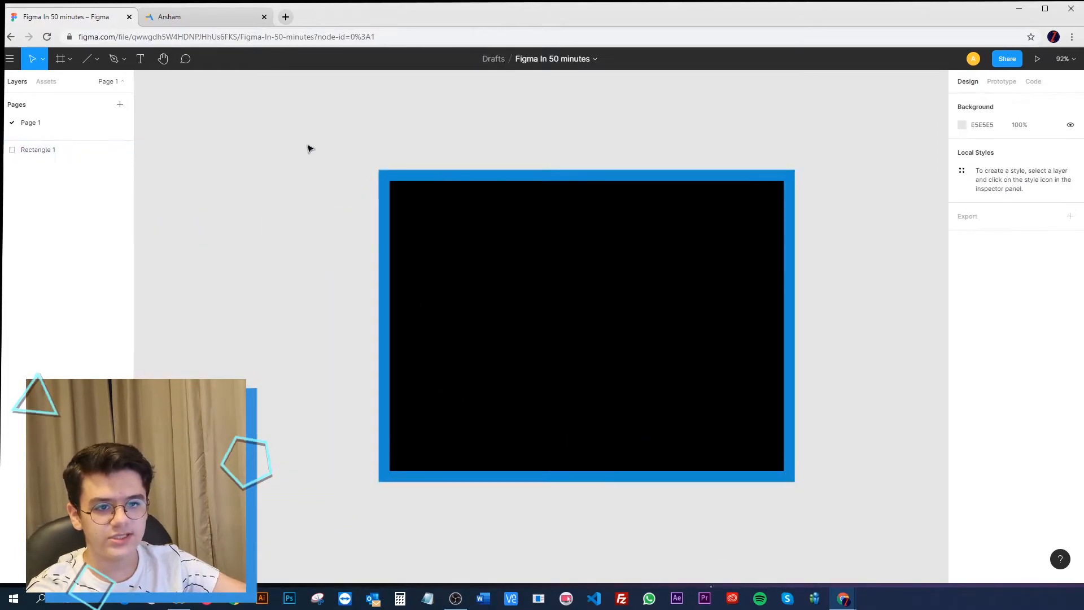
# Draw a diagonal arrow with the Arrow tool, pointing down to the right, beside the rectangle's upper-left corner.
pyautogui.click(96, 59)
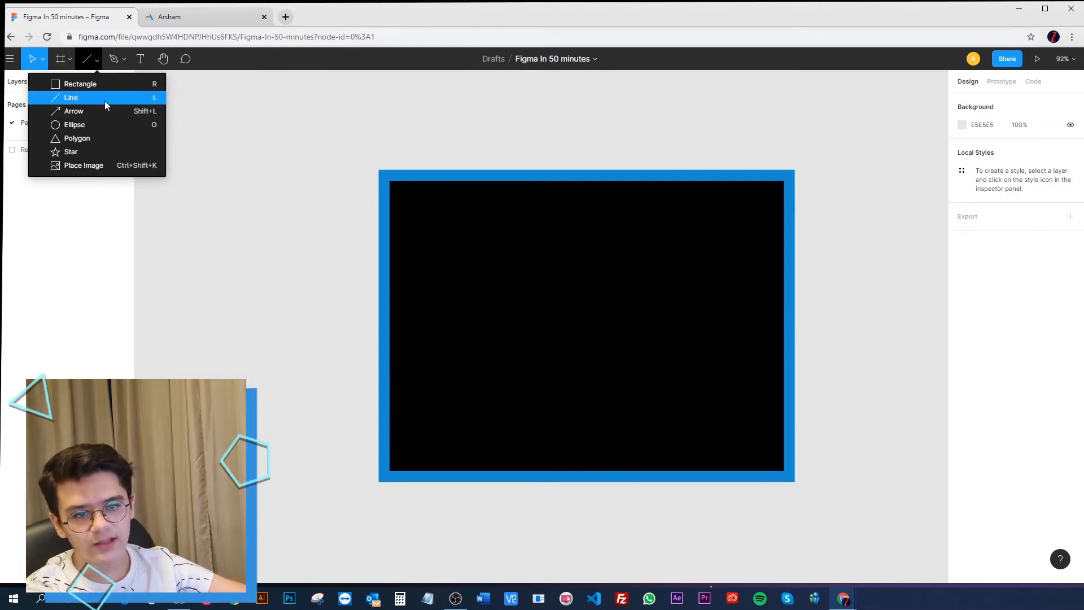
pyautogui.click(282, 156)
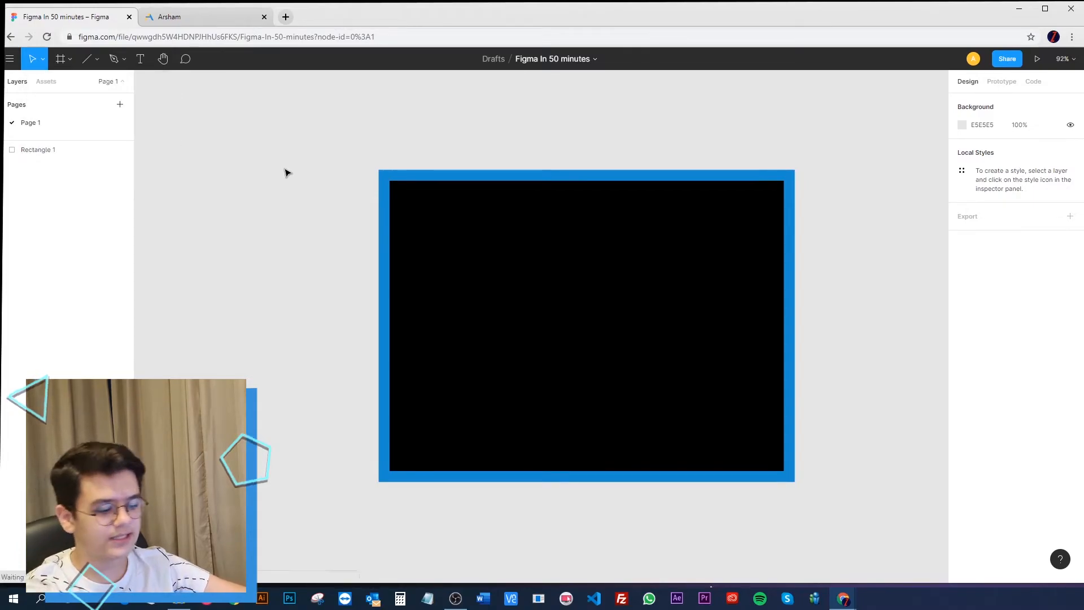
pyautogui.press('l')
pyautogui.moveTo(184, 122); pyautogui.dragTo(289, 281)
# Examine the arrowhead at the lower end of the drawn arrow at high magnification.
pyautogui.moveTo(272, 182); pyautogui.dragTo(413, 249)
pyautogui.click(404, 244)
pyautogui.scroll(3, 453, 355)
pyautogui.scroll(10, 431, 360)
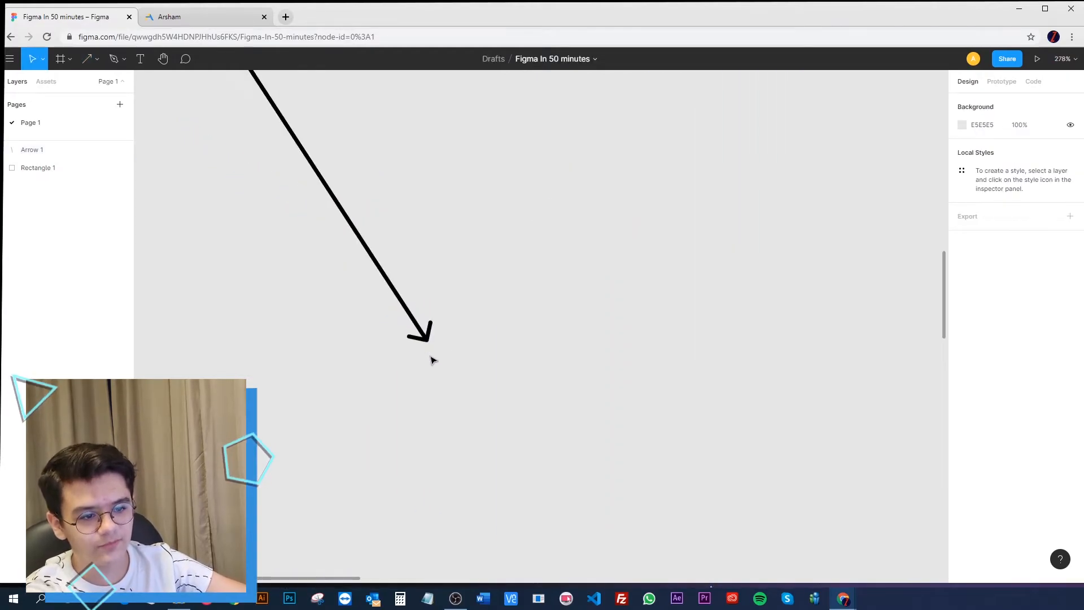
pyautogui.click(422, 323)
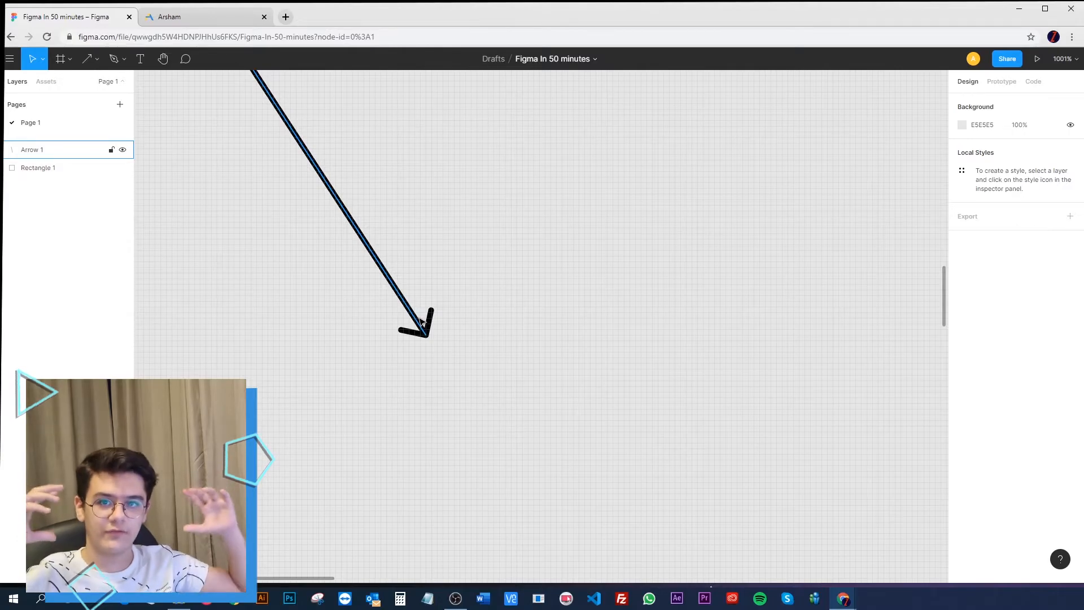
pyautogui.click(411, 363)
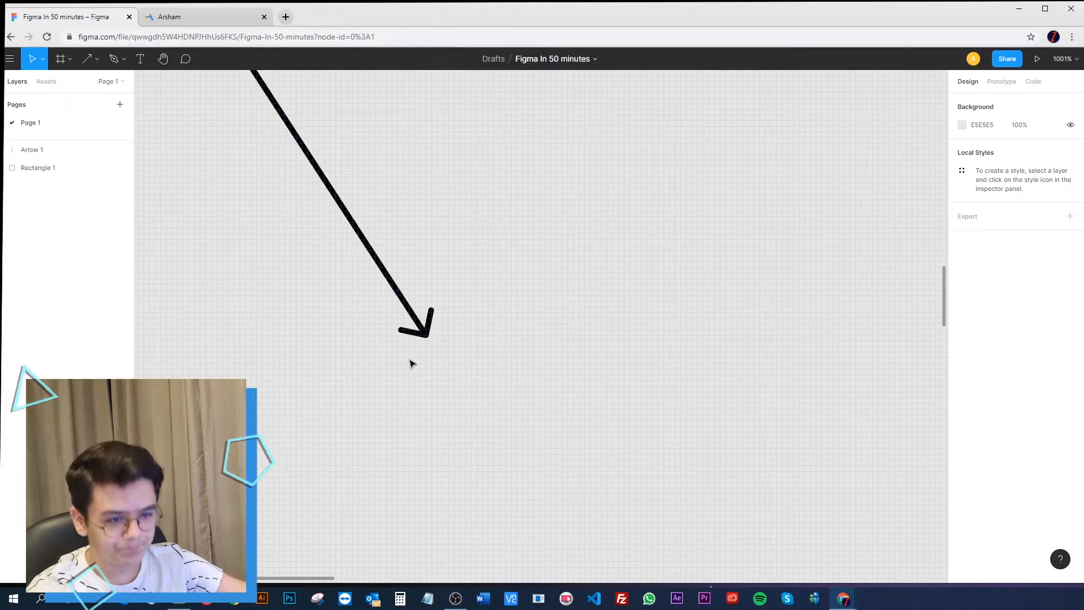
# Delete the arrow and bring the whole rectangle back into view.
pyautogui.click(416, 331)
pyautogui.press('Delete')
pyautogui.scroll(-10, 427, 308)
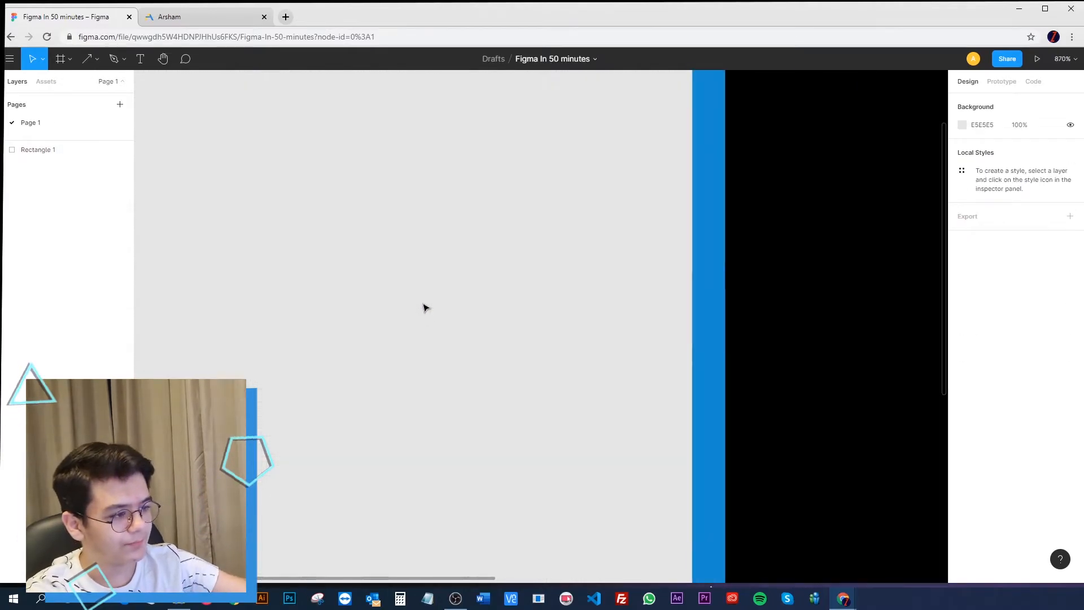
pyautogui.moveTo(621, 409); pyautogui.dragTo(477, 379)
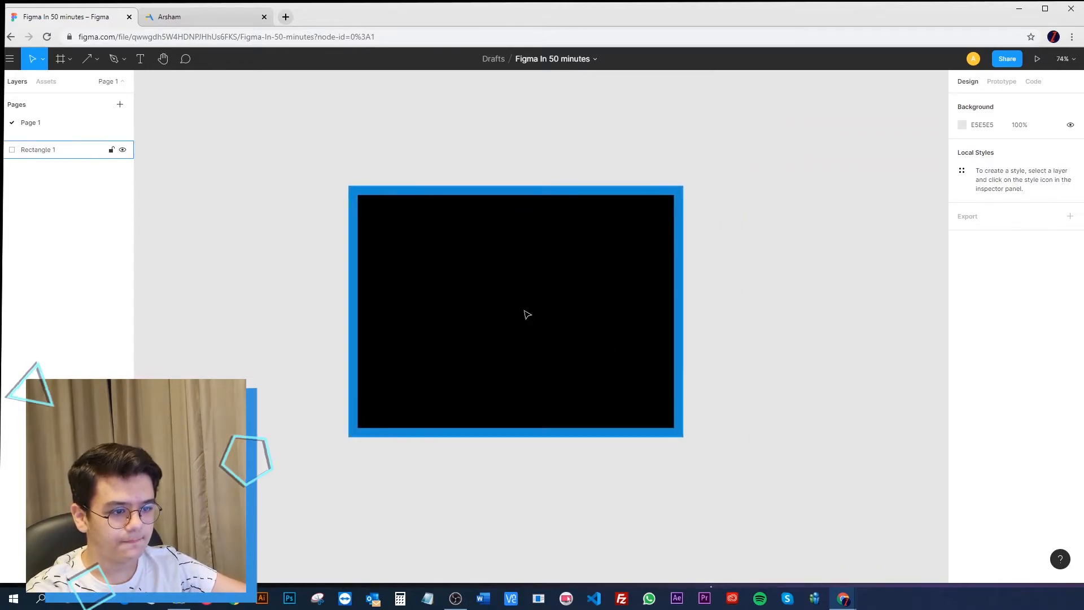
# Draw a circle of about 327 × 327 with the Ellipse tool beside the rectangle's upper-left corner.
pyautogui.click(90, 154)
pyautogui.press('Escape')
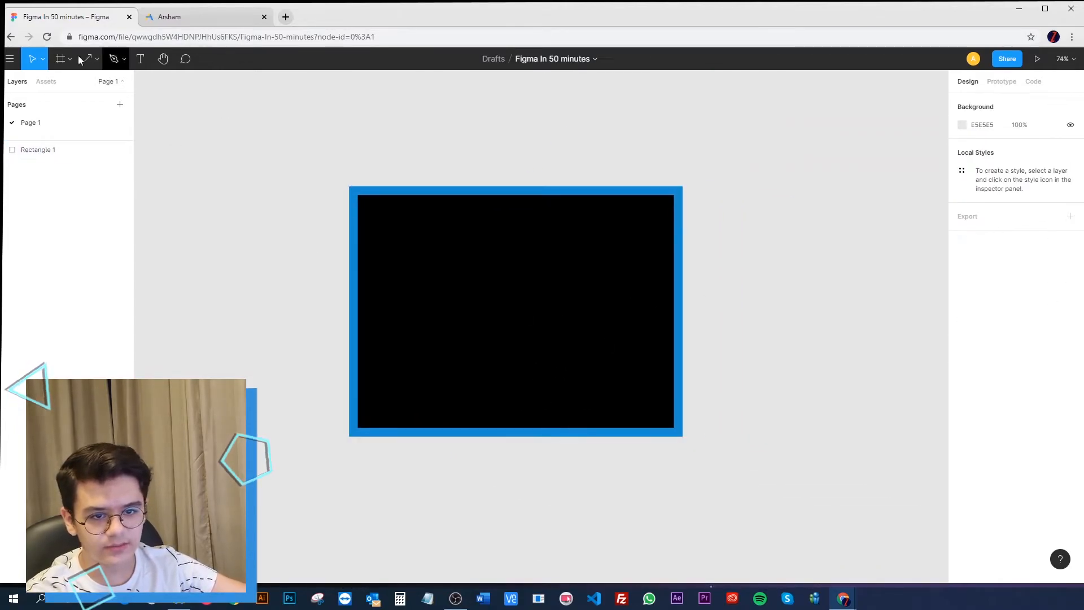
pyautogui.click(97, 59)
pyautogui.click(107, 125)
pyautogui.moveTo(186, 127); pyautogui.dragTo(298, 235)
pyautogui.moveTo(318, 264); pyautogui.dragTo(319, 265)
pyautogui.press('o')
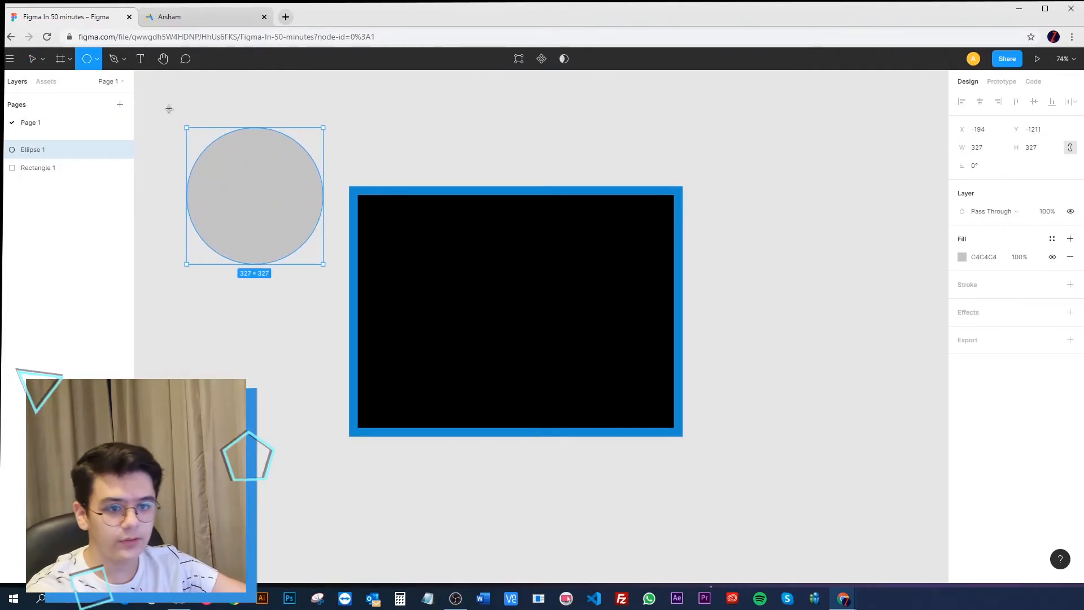
pyautogui.click(97, 59)
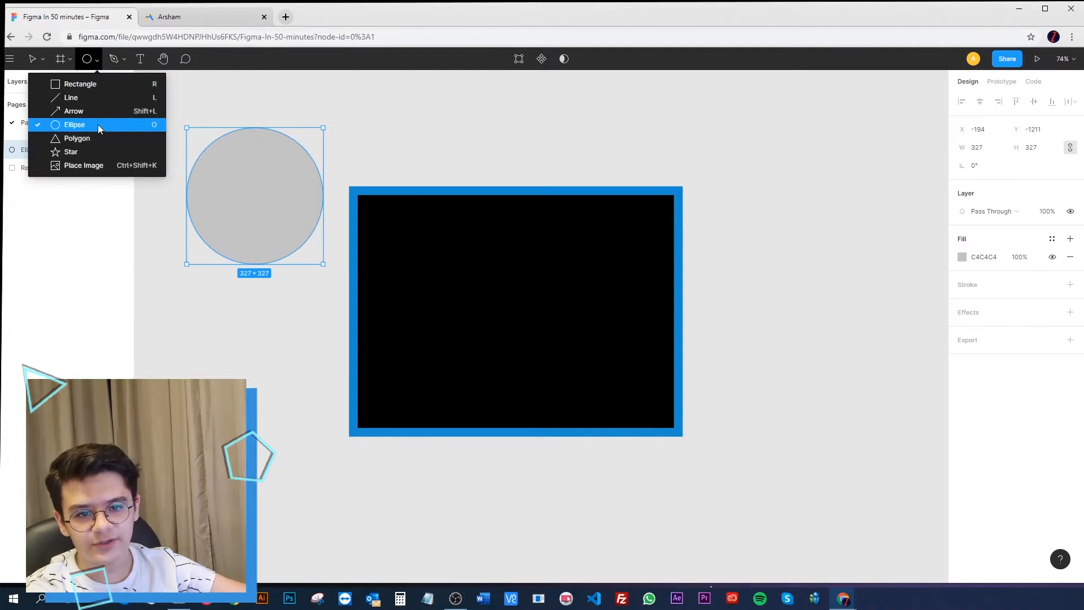
pyautogui.click(95, 125)
# Delete the black rectangle with the blue stroke, leaving only the circle on the canvas.
pyautogui.moveTo(227, 186); pyautogui.dragTo(773, 221)
pyautogui.press('Delete')
pyautogui.click(520, 262)
pyautogui.press('Delete')
# Enlarge the circle to about 971 × 973.
pyautogui.click(306, 221)
pyautogui.moveTo(321, 266); pyautogui.dragTo(590, 492)
pyautogui.scroll(1, 617, 455)
pyautogui.scroll(-3, 530, 356)
pyautogui.moveTo(493, 342); pyautogui.dragTo(696, 369)
# Shape the ellipse into a pie slice by reducing its arc sweep to 12.5%.
pyautogui.moveTo(775, 355); pyautogui.dragTo(806, 496)
pyautogui.click(813, 449)
pyautogui.click(614, 273)
pyautogui.moveTo(690, 401)
pyautogui.mouseDown()
pyautogui.moveTo(743, 443)
pyautogui.moveTo(644, 346)
pyautogui.moveTo(667, 362)
pyautogui.moveTo(634, 401)
pyautogui.moveTo(685, 421)
pyautogui.moveTo(655, 314)
pyautogui.moveTo(590, 370)
pyautogui.moveTo(681, 427)
pyautogui.moveTo(667, 386)
pyautogui.moveTo(569, 392)
pyautogui.moveTo(714, 327)
pyautogui.moveTo(639, 346)
pyautogui.moveTo(714, 262)
pyautogui.moveTo(634, 358)
pyautogui.moveTo(678, 403)
pyautogui.mouseUp()
pyautogui.click(821, 307)
pyautogui.click(733, 375)
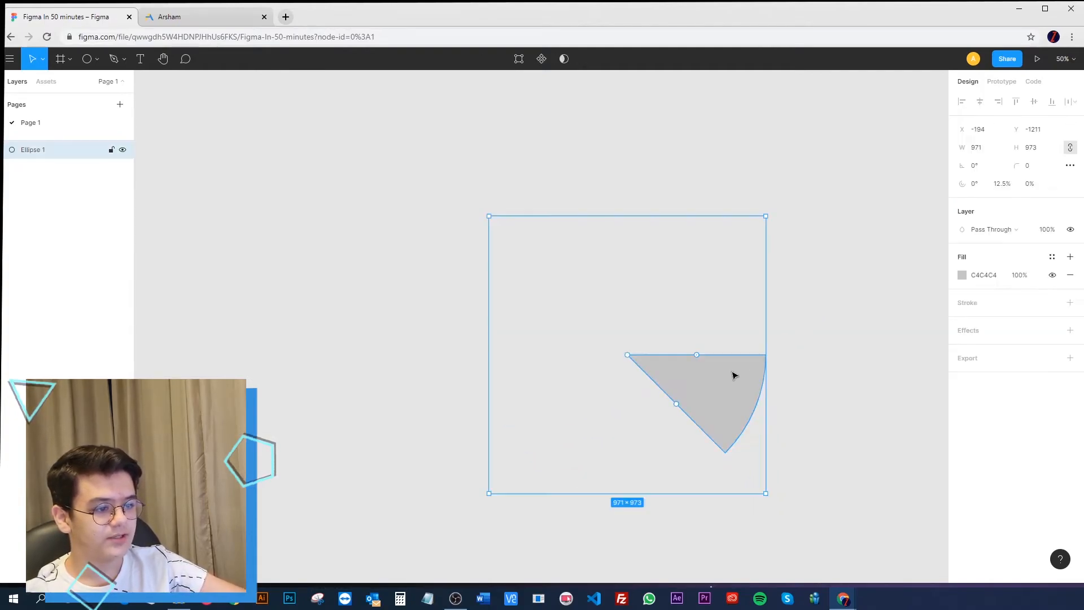
# Delete the pie slice and draw a triangle of about 1115 × 1115 with the Polygon tool.
pyautogui.press('Delete')
pyautogui.click(98, 58)
pyautogui.click(101, 137)
pyautogui.moveTo(440, 179); pyautogui.dragTo(757, 431)
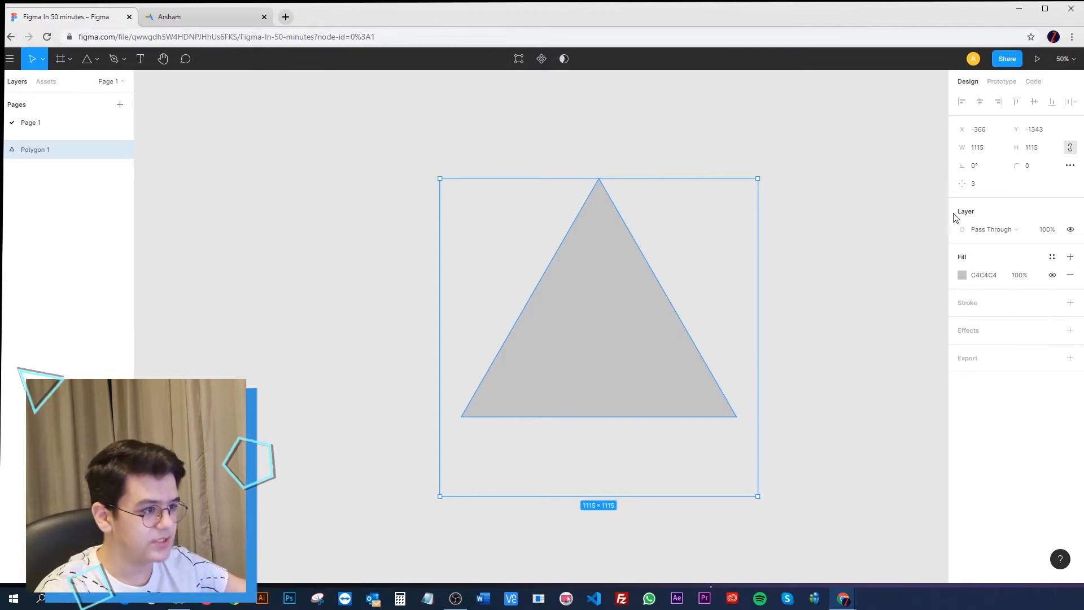
# Round the triangle's corners to a radius of 278.75 and return the radius to 0.
pyautogui.moveTo(600, 188); pyautogui.dragTo(632, 509)
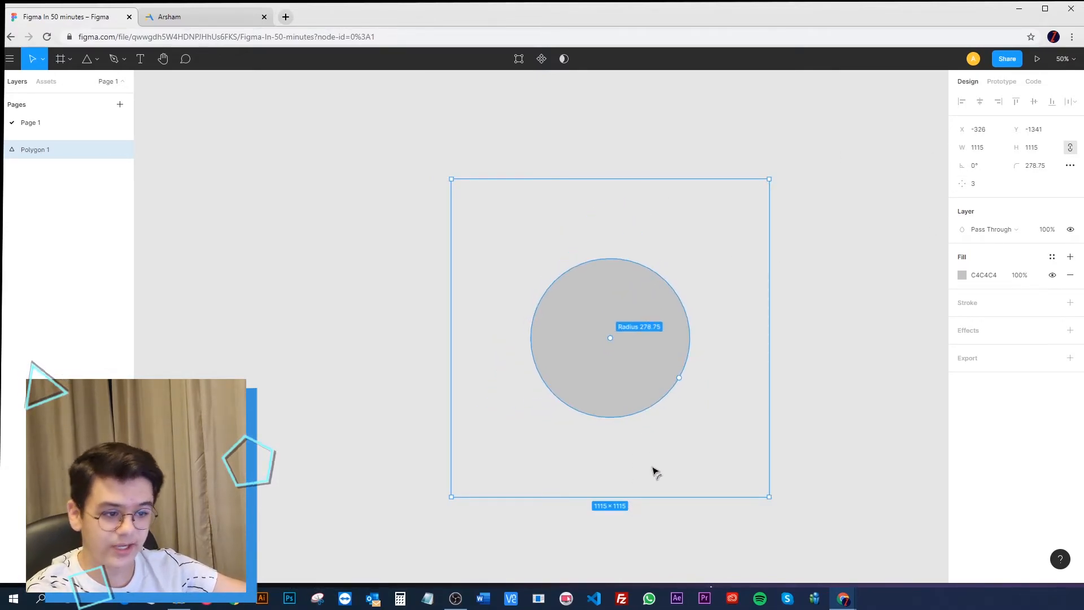
pyautogui.moveTo(651, 459); pyautogui.dragTo(573, 7)
pyautogui.scroll(-2, 846, 473)
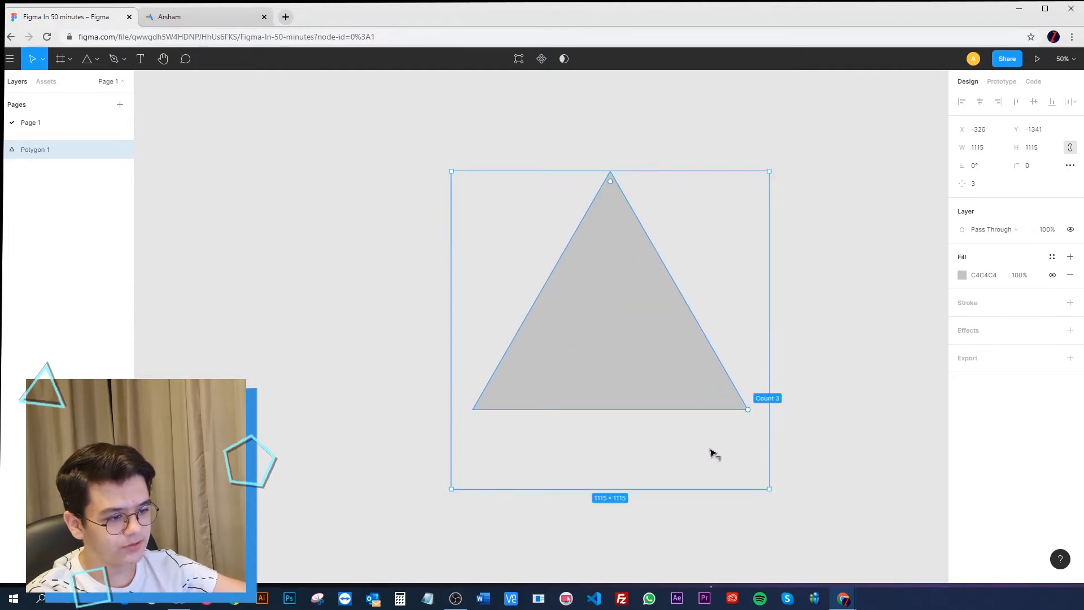
# Raise the polygon's side count one at a time through 4, 5, 6, 7 and 8.
pyautogui.moveTo(758, 363); pyautogui.dragTo(693, 380)
pyautogui.moveTo(963, 184); pyautogui.dragTo(870, 197)
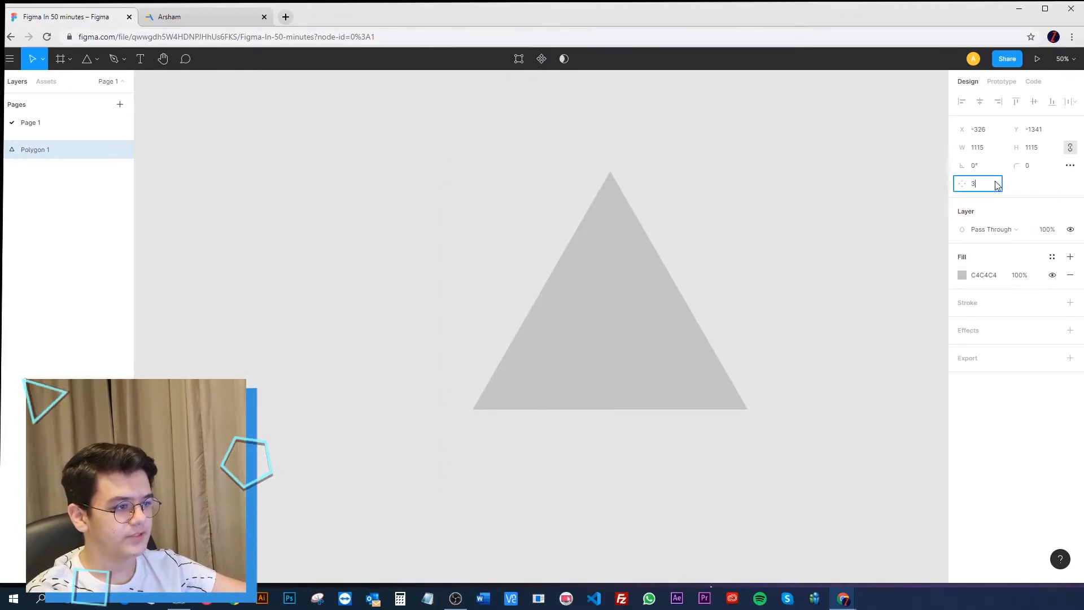
pyautogui.write('4')
pyautogui.press('Return')
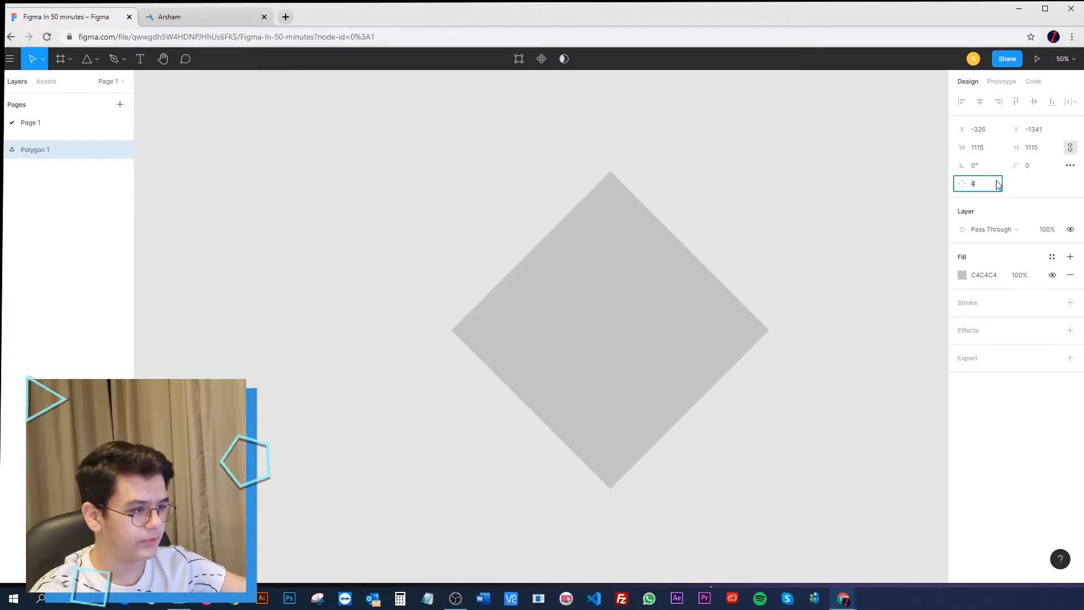
pyautogui.write('5')
pyautogui.press('Return')
pyautogui.write('6')
pyautogui.press('Return')
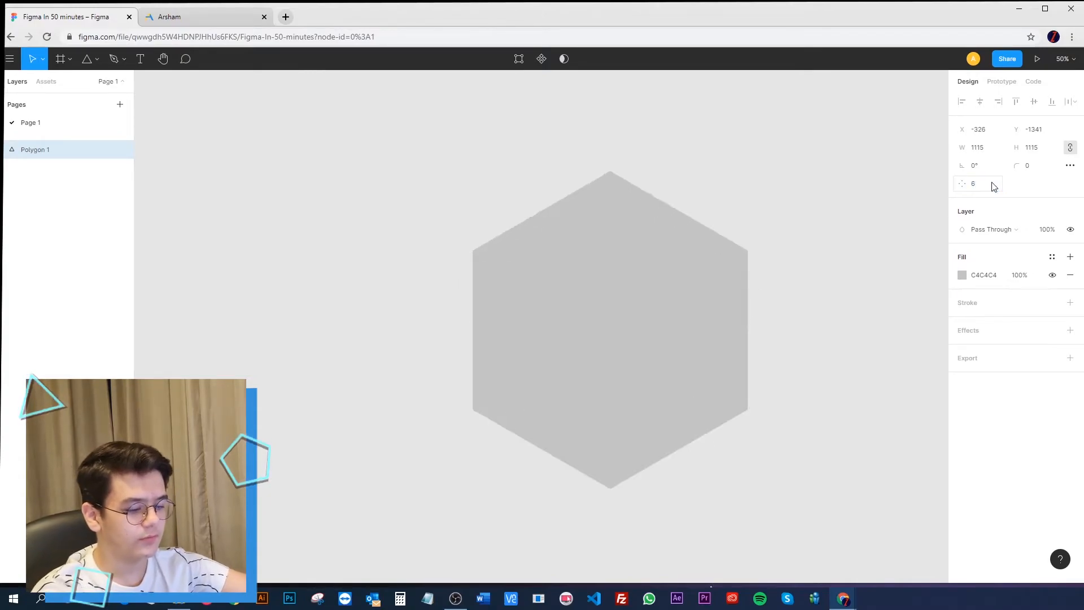
pyautogui.press('Return')
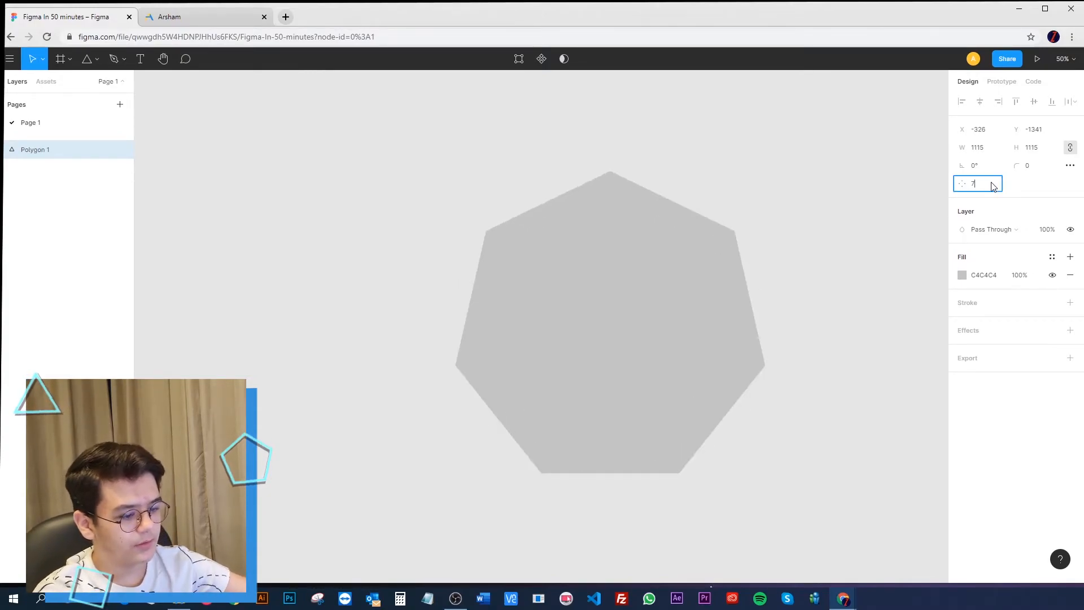
pyautogui.click(993, 187)
pyautogui.write('8')
pyautogui.press('Return')
# Vary the polygon's side count over its range, finish at 60, and check how round the outline is.
pyautogui.moveTo(961, 184); pyautogui.dragTo(102, 206)
pyautogui.moveTo(877, 259); pyautogui.dragTo(226, 279)
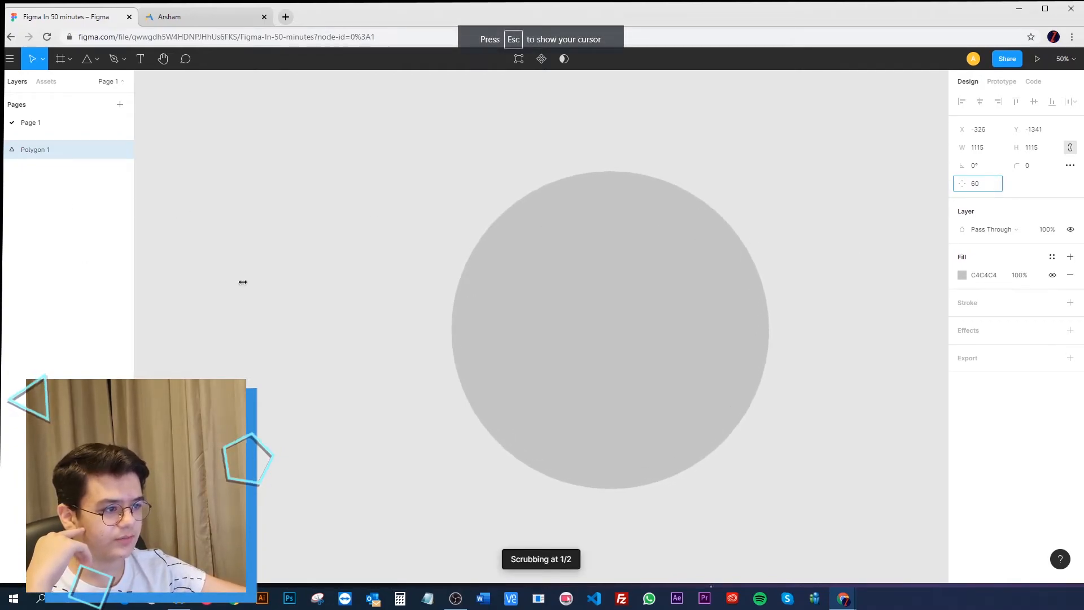
pyautogui.moveTo(457, 446); pyautogui.dragTo(741, 410)
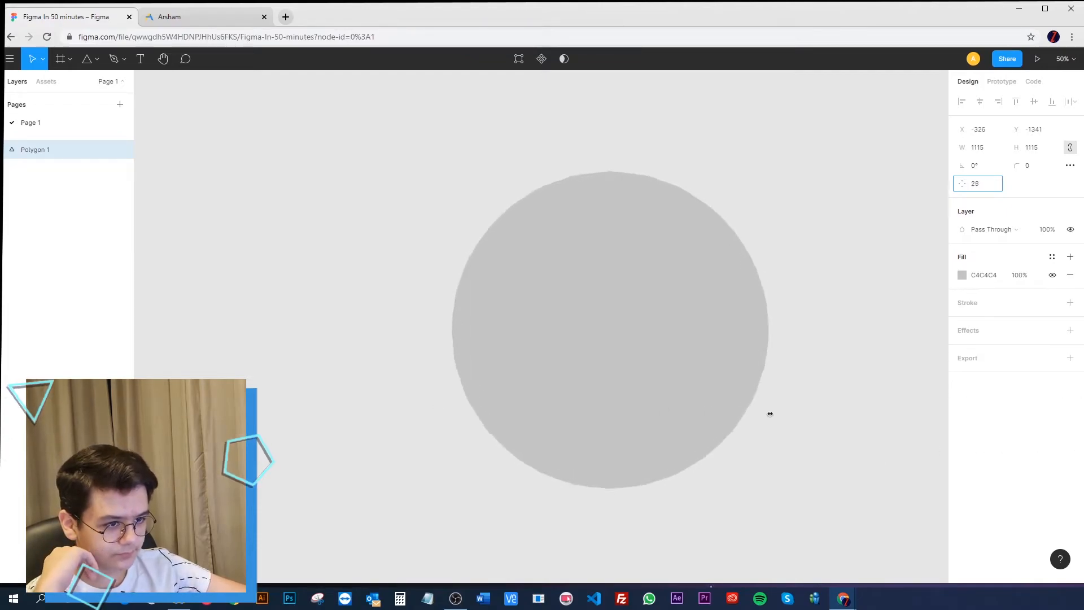
pyautogui.moveTo(1063, 448); pyautogui.dragTo(1010, 75)
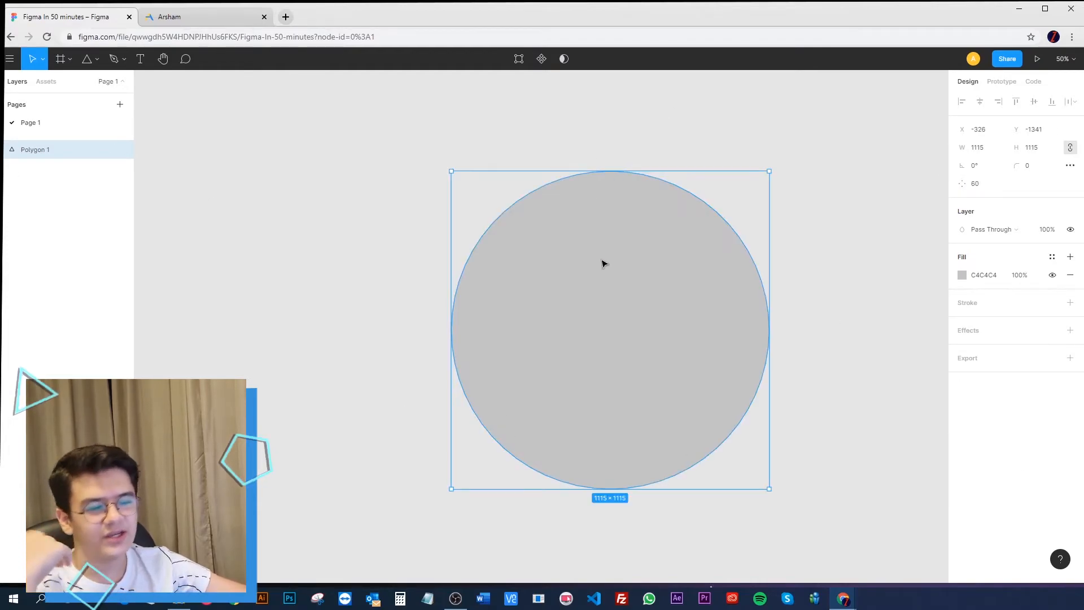
pyautogui.scroll(2, 743, 395)
pyautogui.scroll(-2, 733, 364)
# Delete the polygon and draw a five-point star of about 418 × 418.
pyautogui.press('Delete')
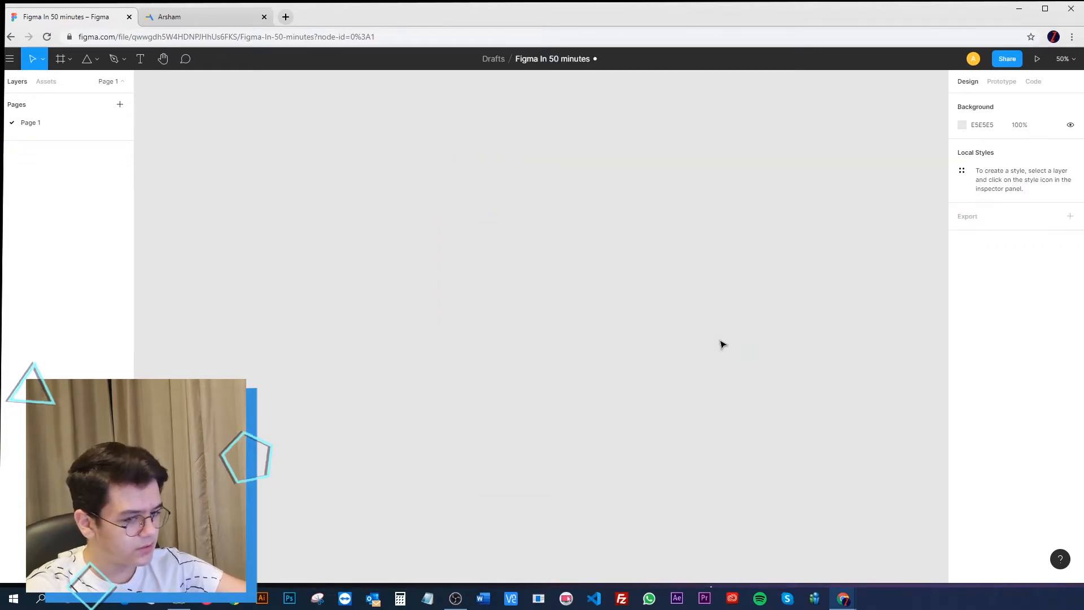
pyautogui.click(97, 59)
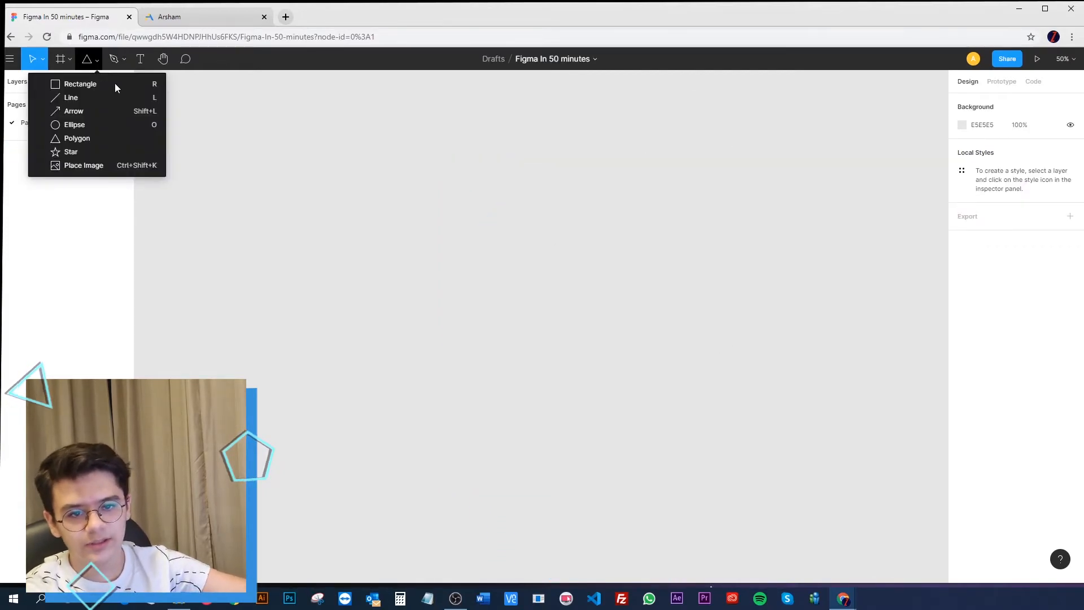
pyautogui.click(93, 150)
pyautogui.moveTo(274, 163); pyautogui.dragTo(394, 282)
# Raise the star's ratio to 100%, reduce it to 10% for thin points, and deselect the star.
pyautogui.moveTo(334, 174)
pyautogui.mouseDown()
pyautogui.moveTo(333, 193)
pyautogui.moveTo(334, 172)
pyautogui.mouseUp()
pyautogui.moveTo(354, 210); pyautogui.dragTo(431, 140)
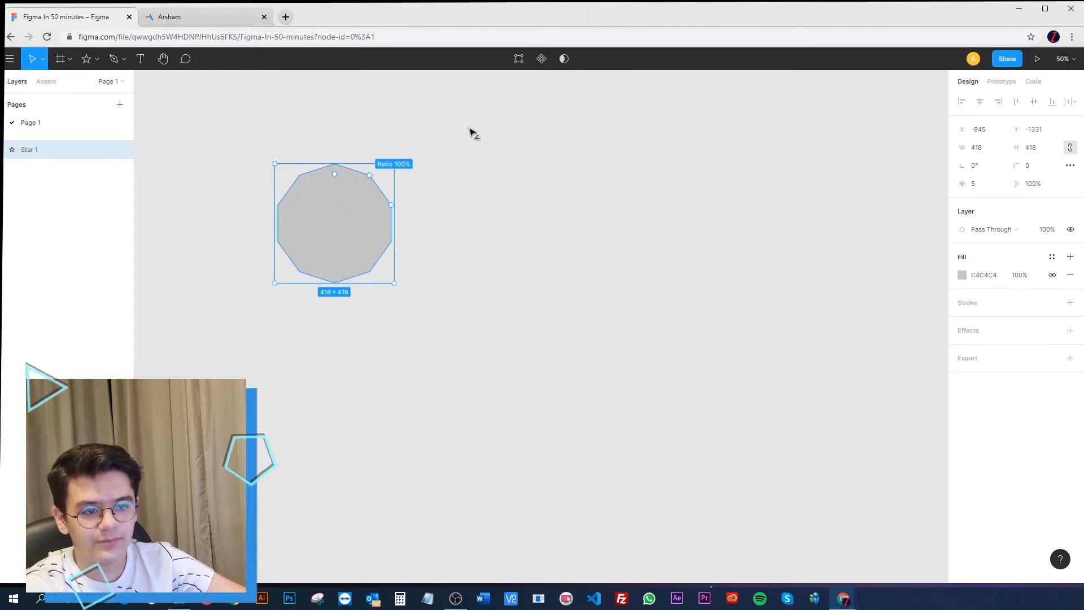
pyautogui.moveTo(422, 193); pyautogui.dragTo(342, 233)
pyautogui.click(429, 202)
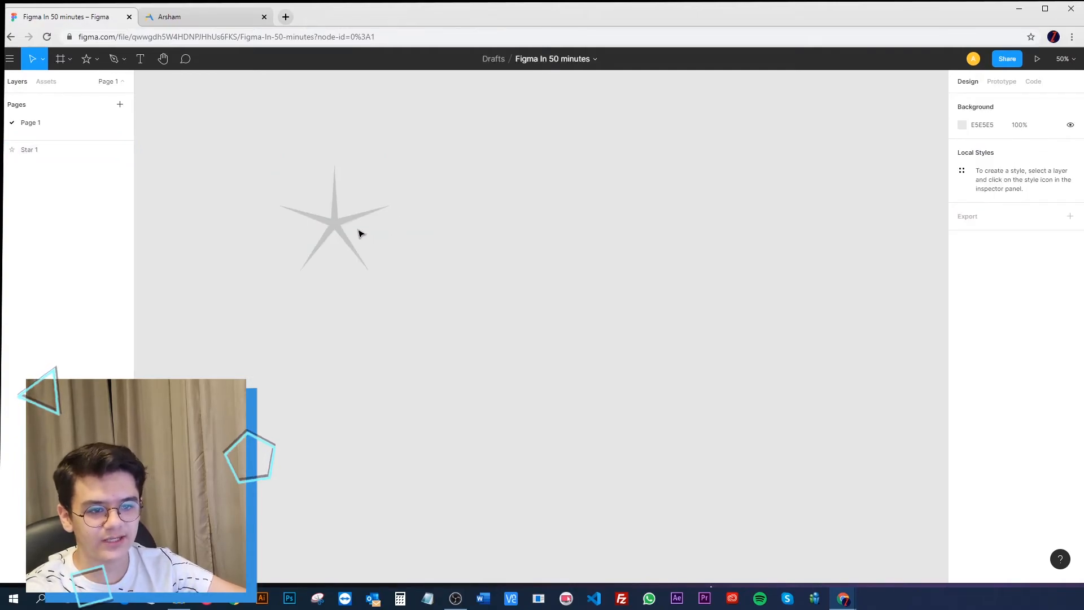
# Delete the thin-pointed star from the canvas.
pyautogui.click(328, 225)
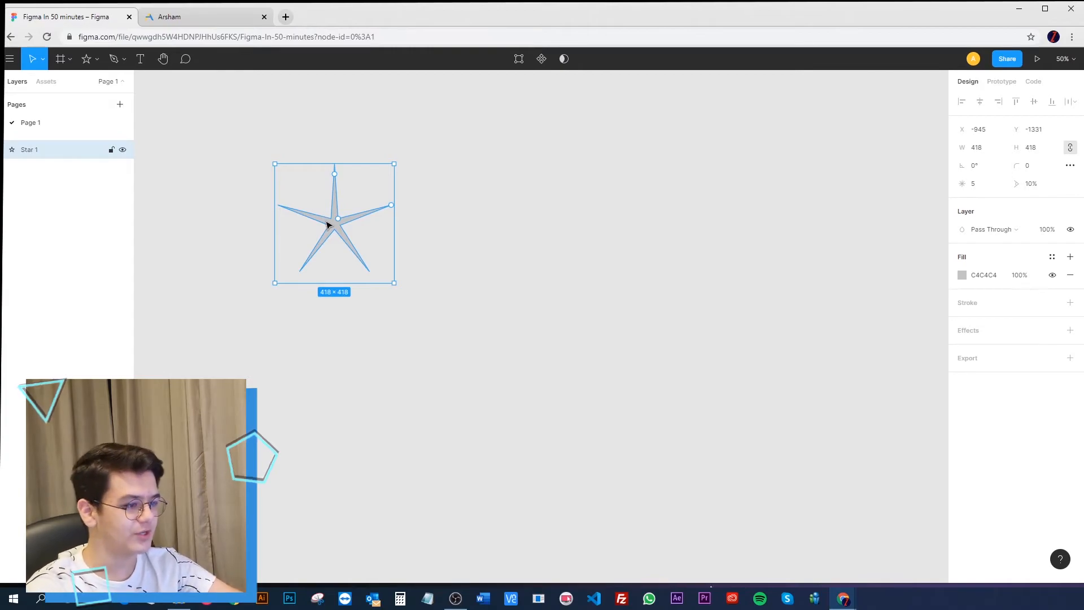
pyautogui.press('Delete')
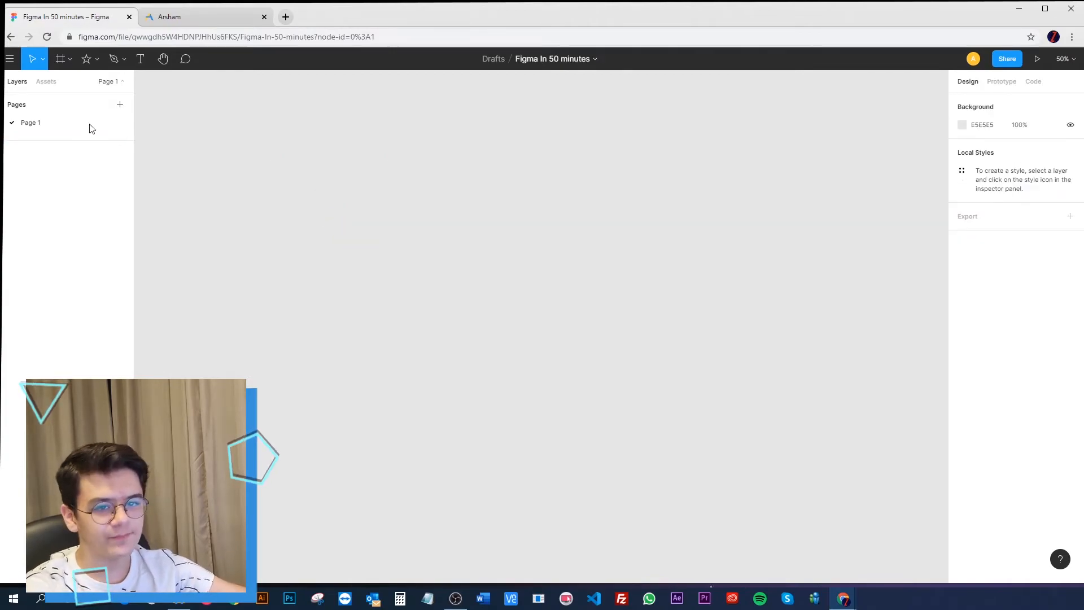
pyautogui.click(97, 60)
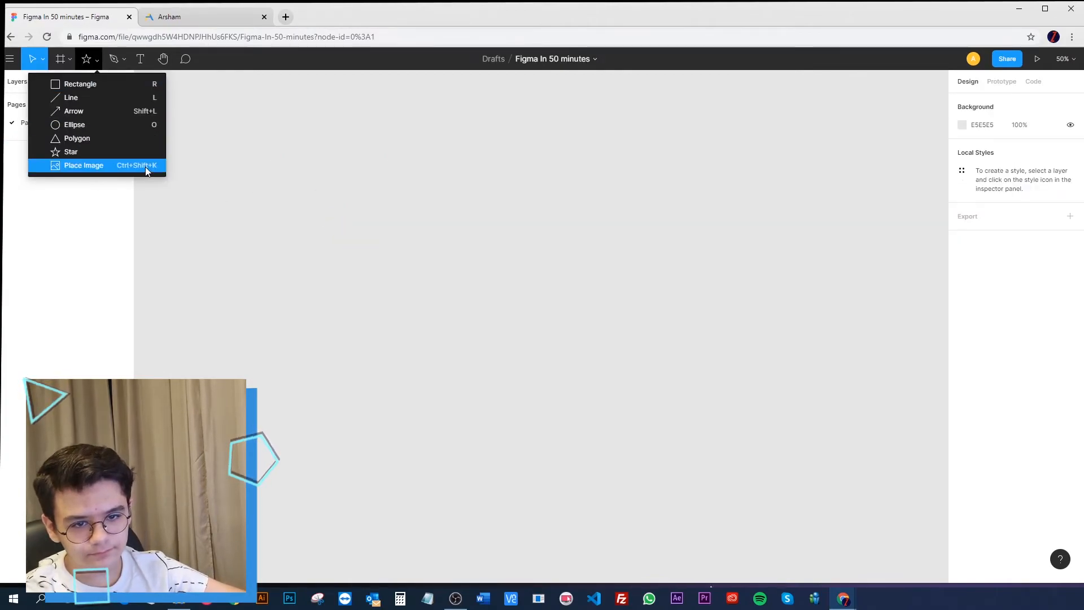
pyautogui.click(273, 245)
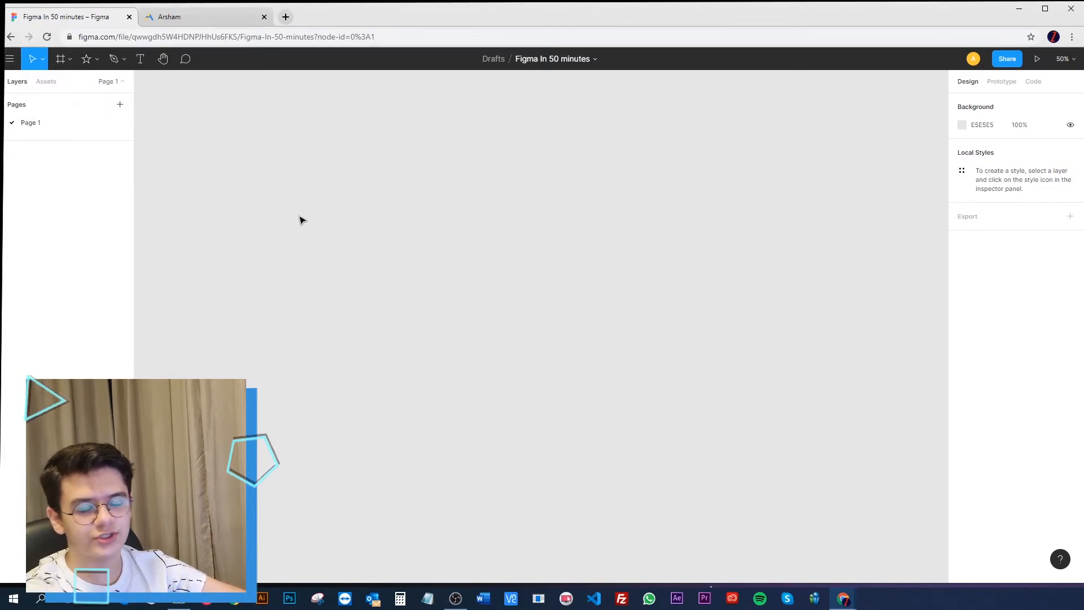
# Draw a square of about 990 × 990 and change its fill type from Solid to Image.
pyautogui.press('r')
pyautogui.moveTo(291, 138); pyautogui.dragTo(574, 366)
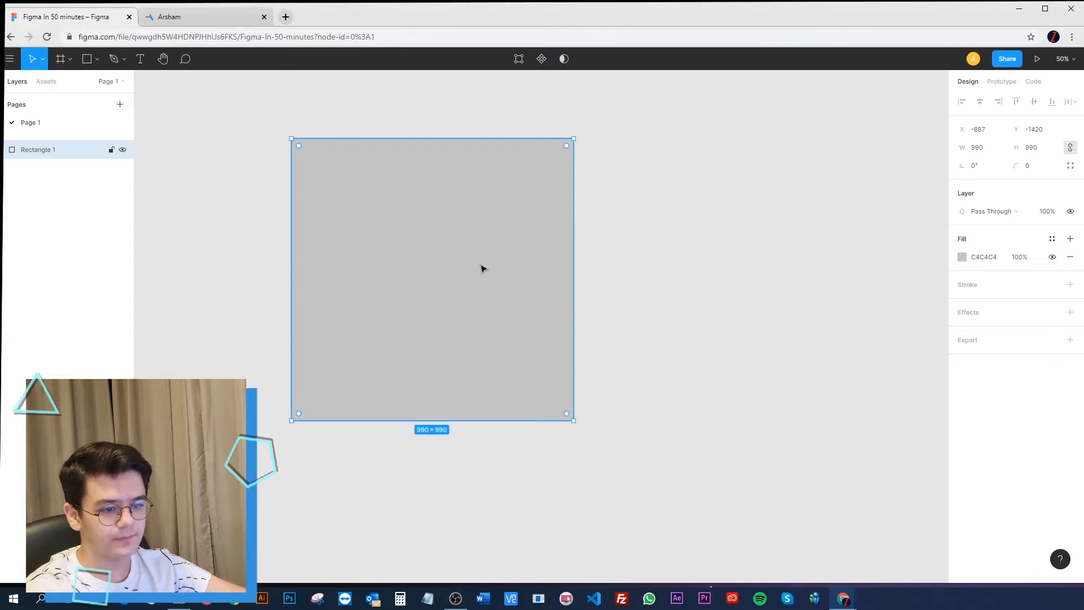
pyautogui.click(963, 257)
pyautogui.click(835, 259)
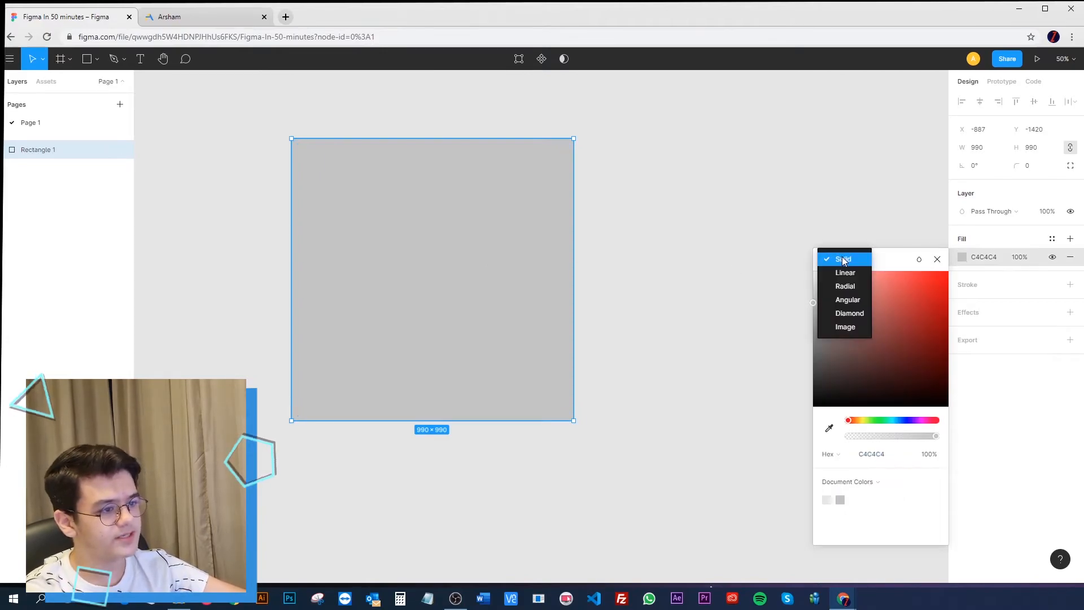
pyautogui.click(845, 328)
pyautogui.click(937, 260)
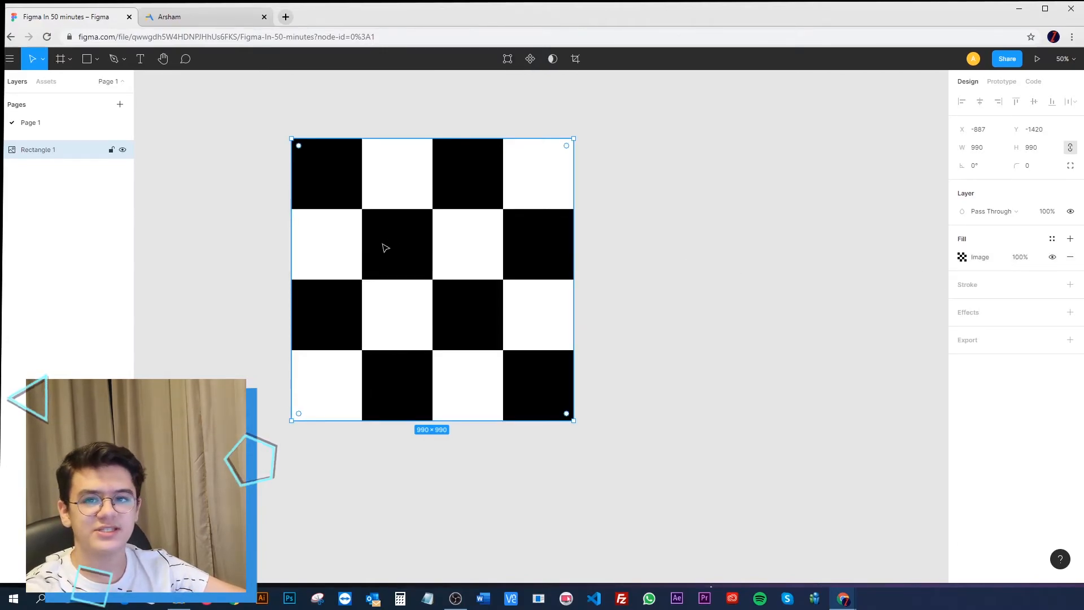
# Delete the image-filled square.
pyautogui.press('Delete')
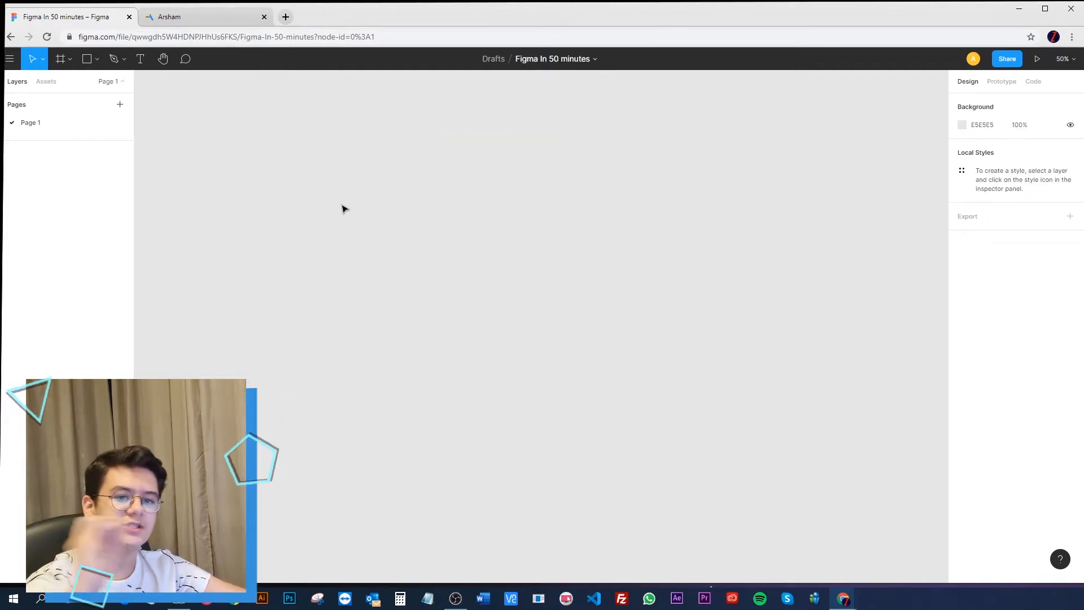
pyautogui.click(97, 59)
pyautogui.click(301, 142)
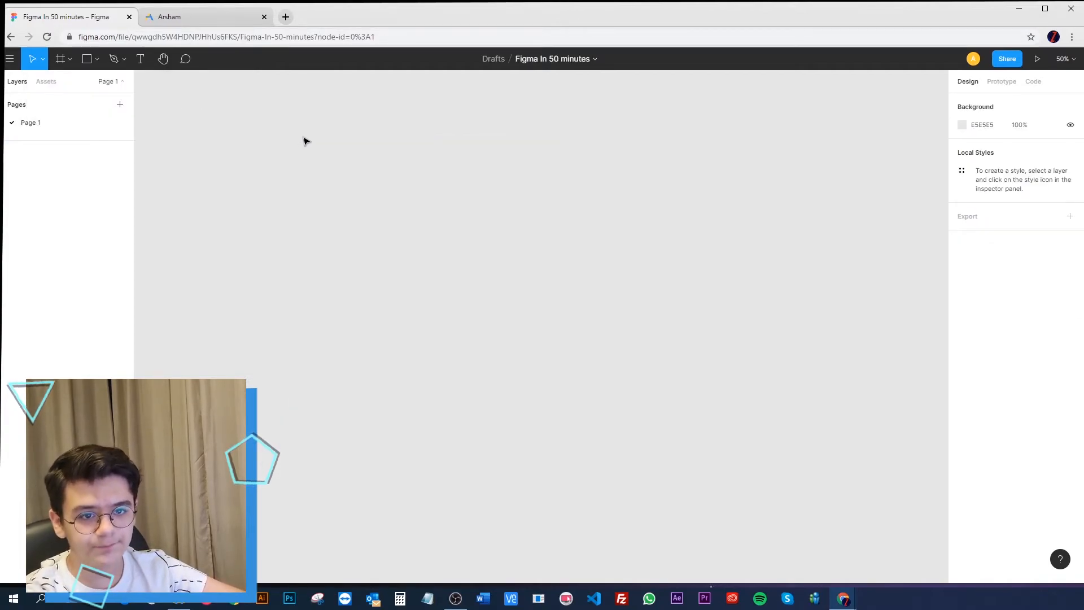
# Draw an open path with the Pen tool that winds across the canvas, combining straight and curved segments.
pyautogui.click(97, 59)
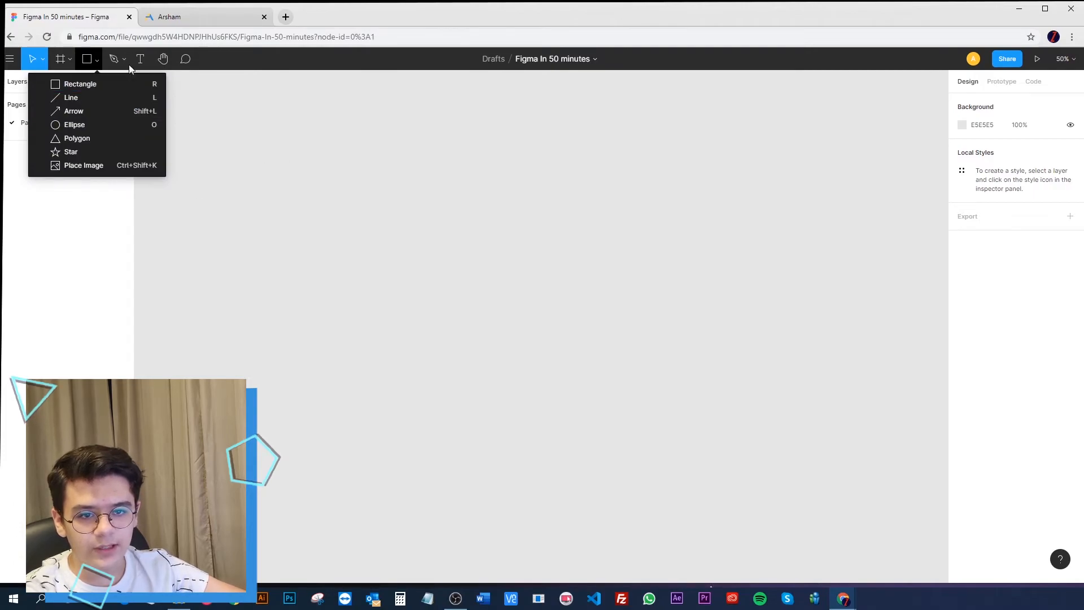
pyautogui.click(124, 59)
pyautogui.click(124, 58)
pyautogui.click(124, 85)
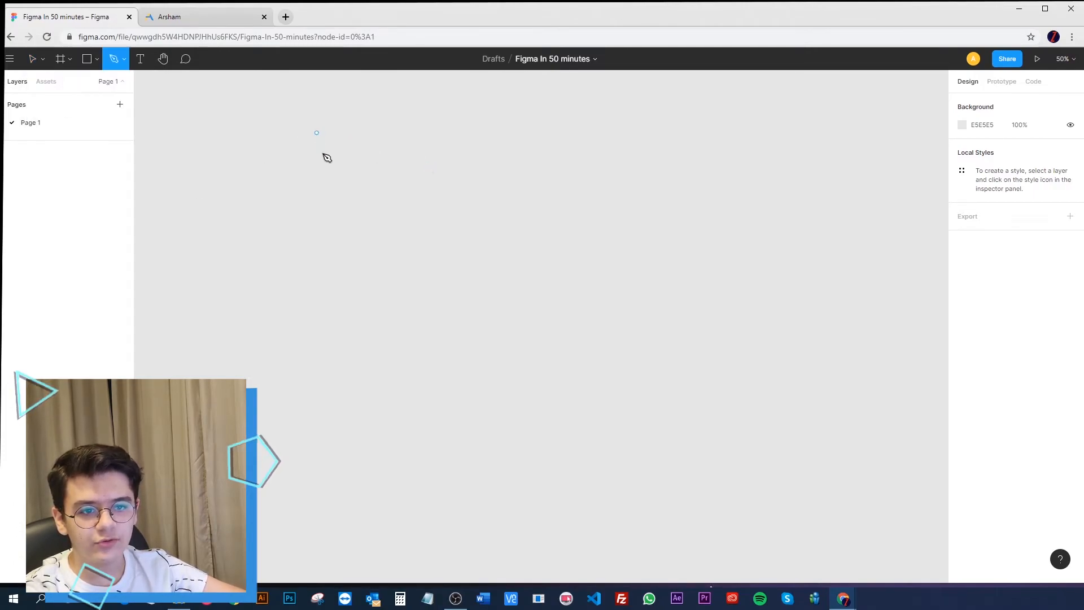
pyautogui.click(316, 132)
pyautogui.click(530, 195)
pyautogui.click(684, 156)
pyautogui.click(689, 272)
pyautogui.click(441, 340)
pyautogui.moveTo(322, 330); pyautogui.dragTo(314, 316)
pyautogui.click(281, 243)
pyautogui.moveTo(220, 227); pyautogui.dragTo(213, 248)
pyautogui.moveTo(220, 325); pyautogui.dragTo(226, 358)
pyautogui.moveTo(281, 410); pyautogui.dragTo(342, 434)
pyautogui.moveTo(525, 463); pyautogui.dragTo(609, 462)
pyautogui.click(689, 442)
# Undo all points and segments of the pen path.
pyautogui.hotkey('ctrl', 'z')
pyautogui.hotkey('ctrl', 'z')
pyautogui.hotkey('ctrl', 'z')
pyautogui.hotkey('ctrl', 'z')
pyautogui.hotkey('ctrl', 'z')
pyautogui.hotkey('ctrl', 'z')
pyautogui.hotkey('ctrl', 'z')
pyautogui.hotkey('ctrl', 'z')
pyautogui.hotkey('ctrl', 'z')
pyautogui.hotkey('ctrl', 'z')
pyautogui.hotkey('ctrl', 'z')
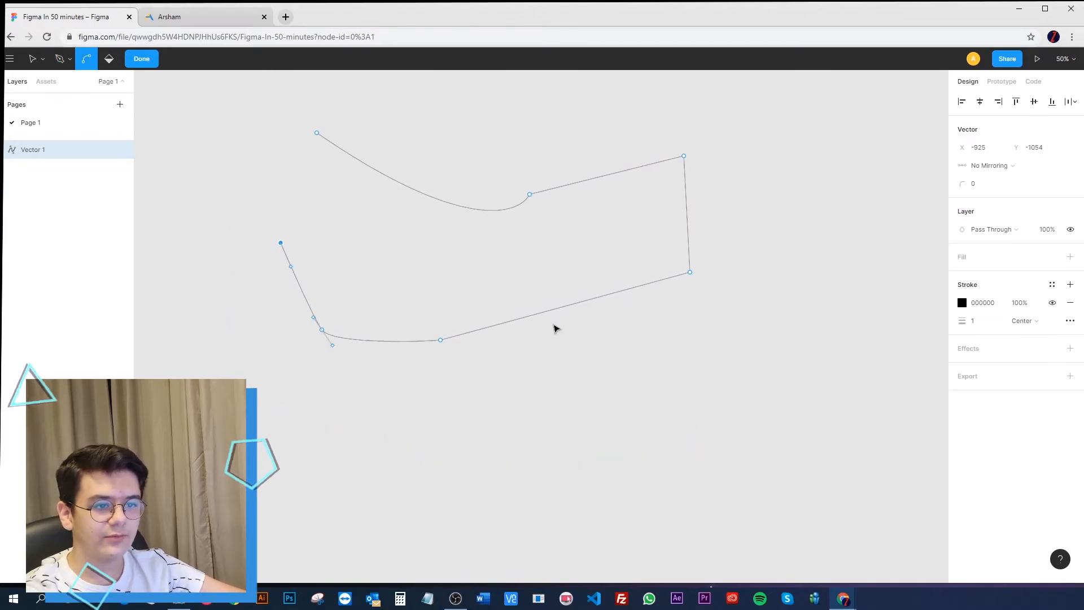
pyautogui.hotkey('ctrl', 'z')
pyautogui.hotkey('ctrl', 'z')
pyautogui.hotkey('ctrl', 'z')
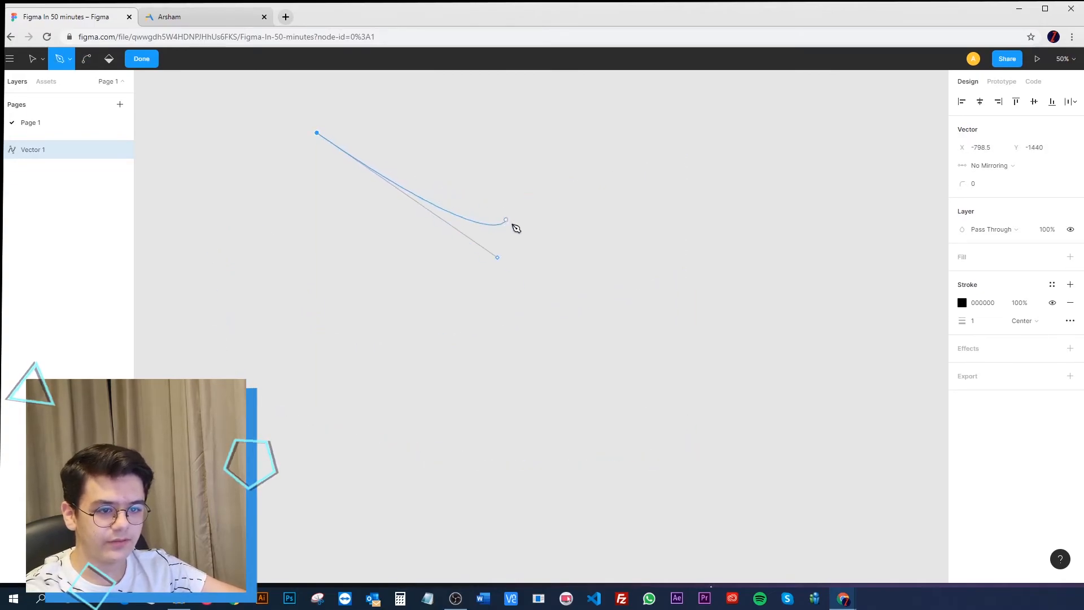
# Draw a sprawling self-crossing path of about 4015 × 1459 with the Pen tool, mixing straight and curved segments, and finish it.
pyautogui.click(328, 129)
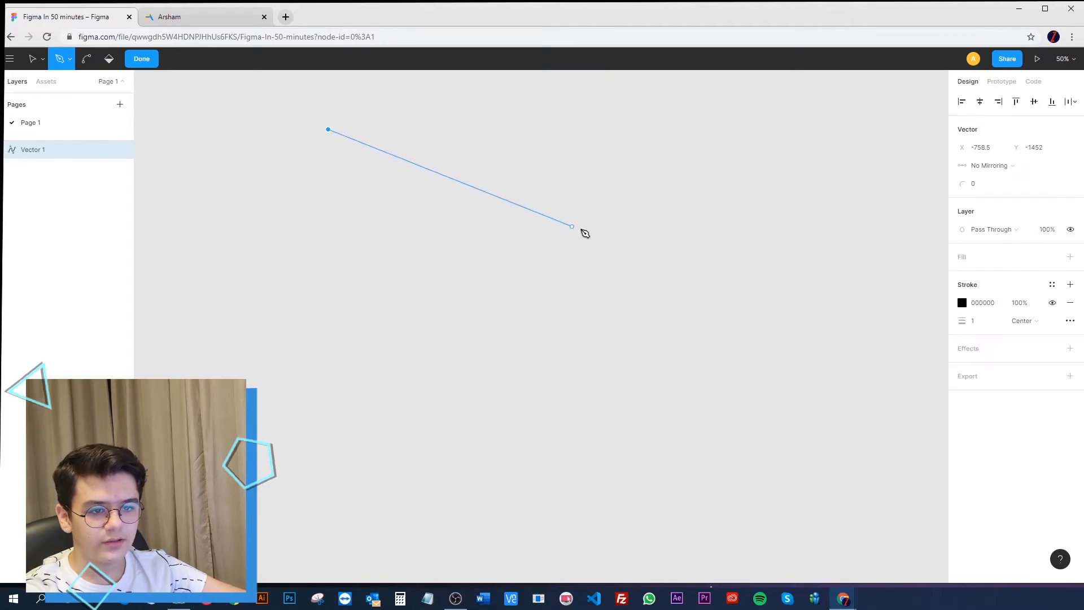
pyautogui.click(722, 192)
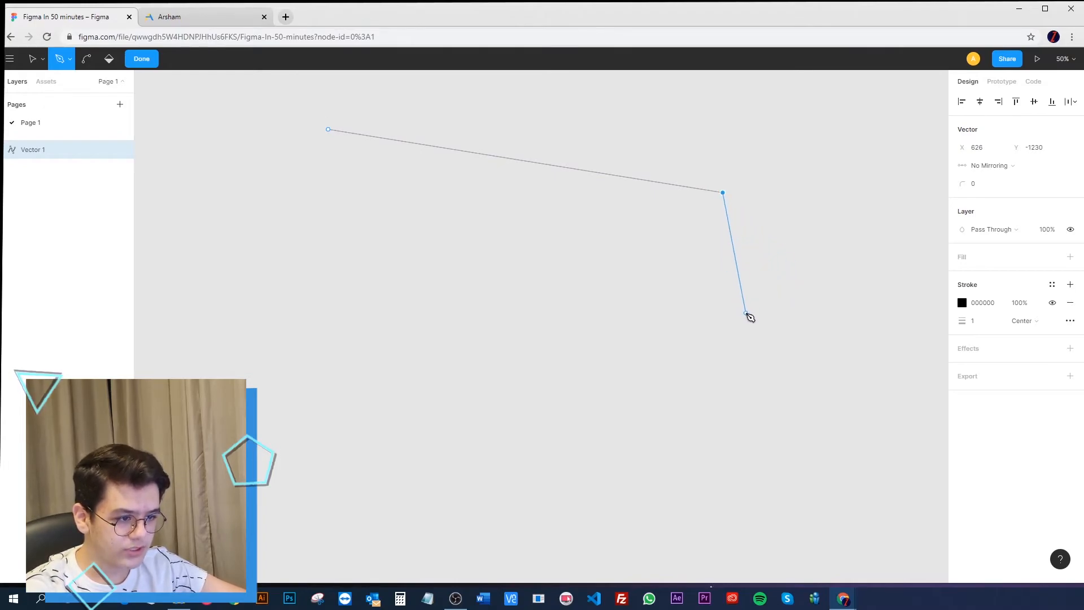
pyautogui.moveTo(736, 328); pyautogui.dragTo(797, 316)
pyautogui.moveTo(470, 400); pyautogui.dragTo(616, 438)
pyautogui.click(599, 479)
pyautogui.click(410, 329)
pyautogui.moveTo(549, 277); pyautogui.dragTo(486, 469)
pyautogui.moveTo(400, 435); pyautogui.dragTo(714, 450)
pyautogui.moveTo(768, 361); pyautogui.dragTo(578, 252)
pyautogui.moveTo(495, 260); pyautogui.dragTo(215, 302)
pyautogui.moveTo(251, 225); pyautogui.dragTo(849, 203)
pyautogui.moveTo(882, 299); pyautogui.dragTo(270, 536)
pyautogui.moveTo(271, 468); pyautogui.dragTo(432, 238)
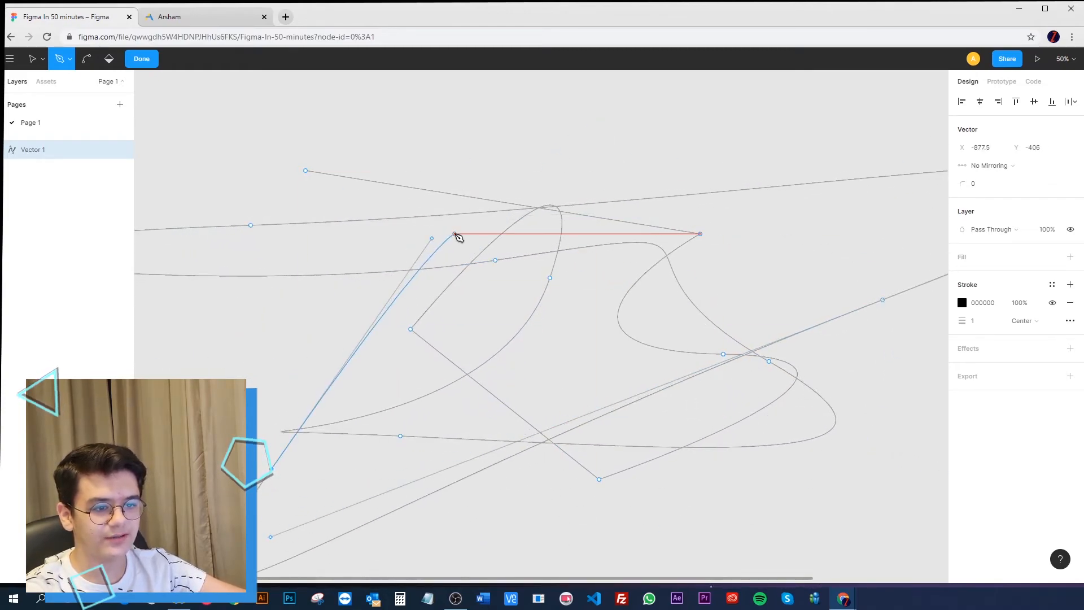
pyautogui.press('Escape')
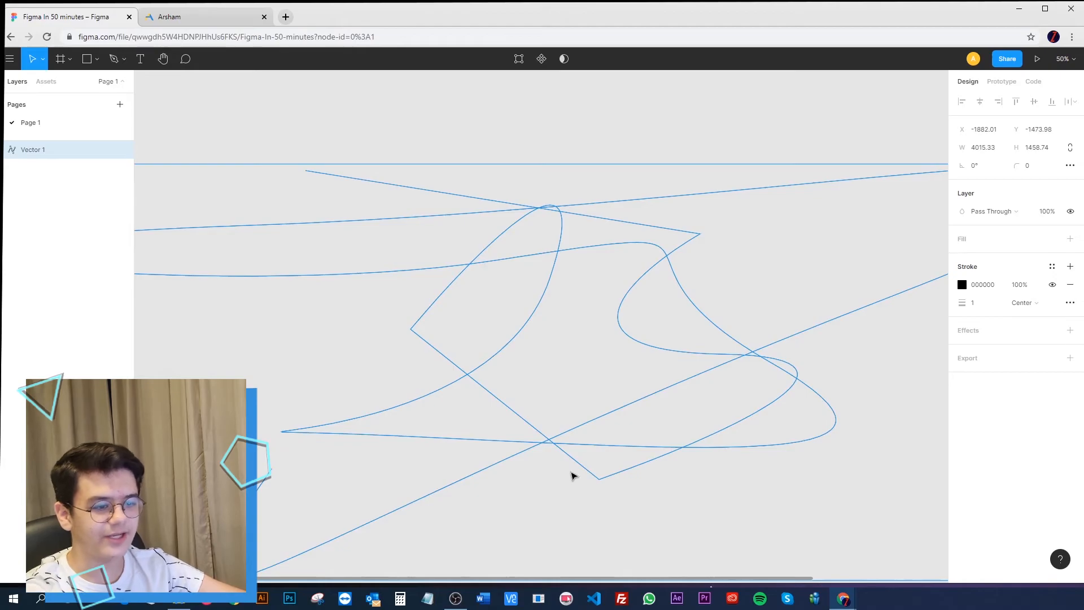
# Set the self-crossing path's stroke width to 21, and delete the path from the canvas.
pyautogui.click(988, 306)
pyautogui.write('21')
pyautogui.press('Return')
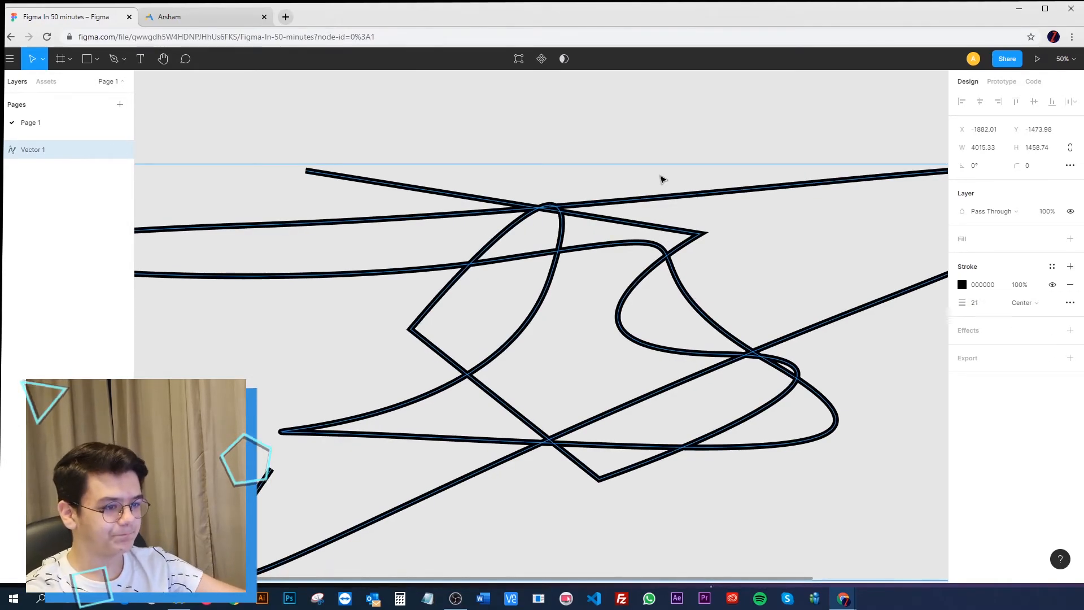
pyautogui.press('Delete')
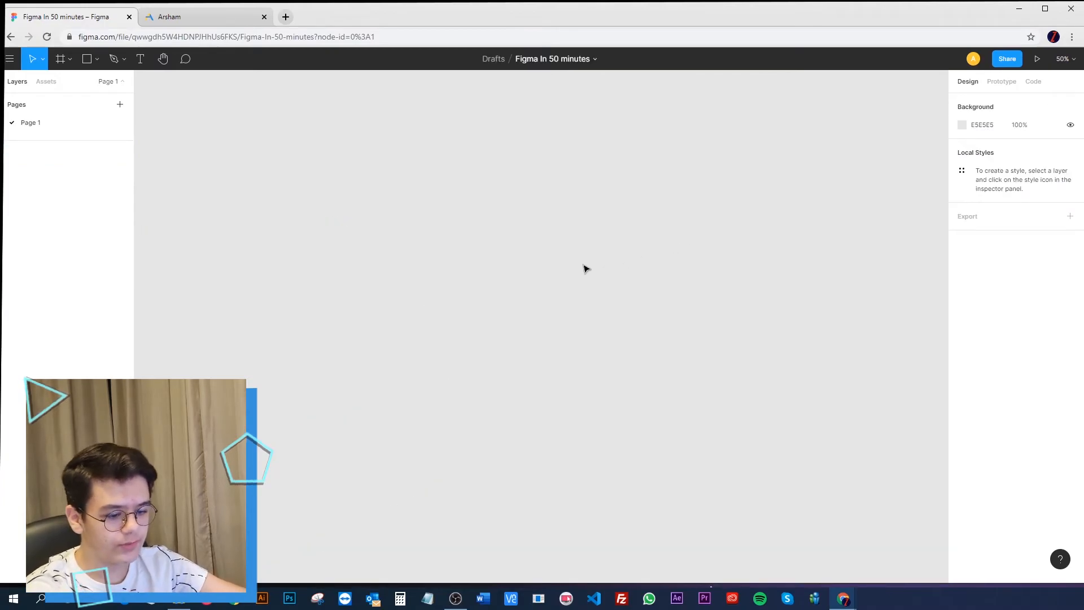
# Draw an upright rectangular path of about 368.5 × 491.5 with the Pen tool, using straight segments.
pyautogui.press('p')
pyautogui.click(727, 209)
pyautogui.click(611, 209)
pyautogui.click(699, 297)
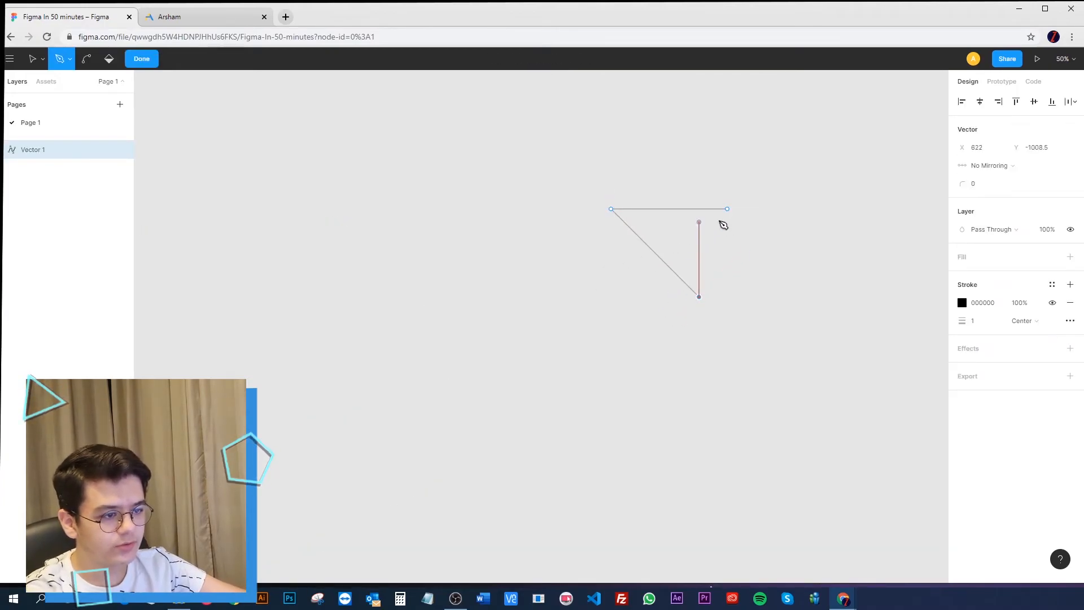
pyautogui.hotkey('ctrl', 'z')
pyautogui.hotkey('ctrl', 'z')
pyautogui.click(623, 209)
pyautogui.click(622, 348)
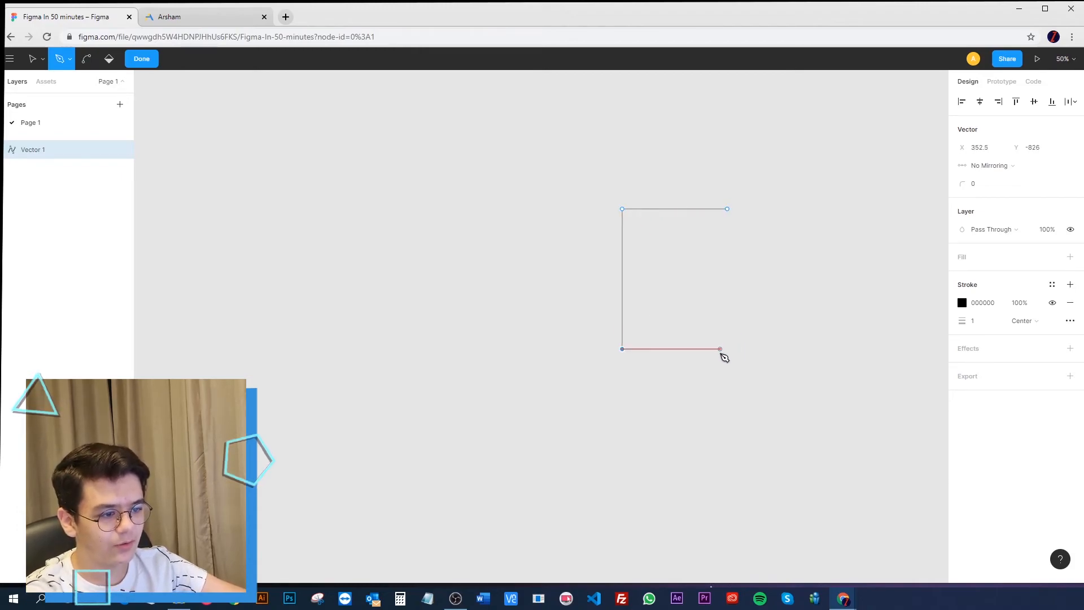
pyautogui.click(727, 349)
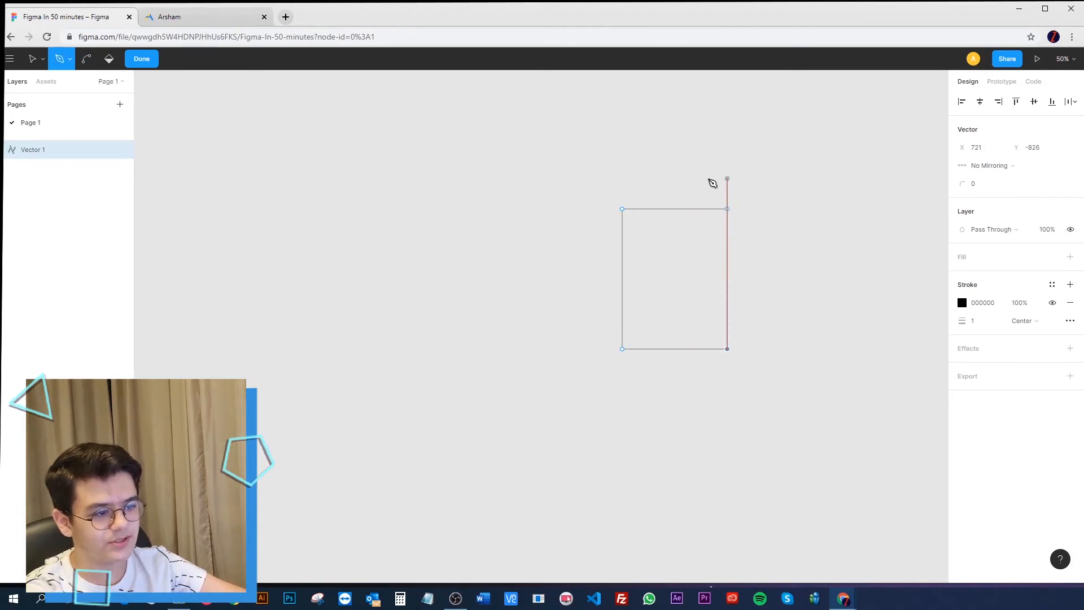
# Give the rectangular pen path a C4C4C4 fill, remove its stroke, and shift it slightly.
pyautogui.click(1070, 256)
pyautogui.click(1069, 321)
pyautogui.press('Escape')
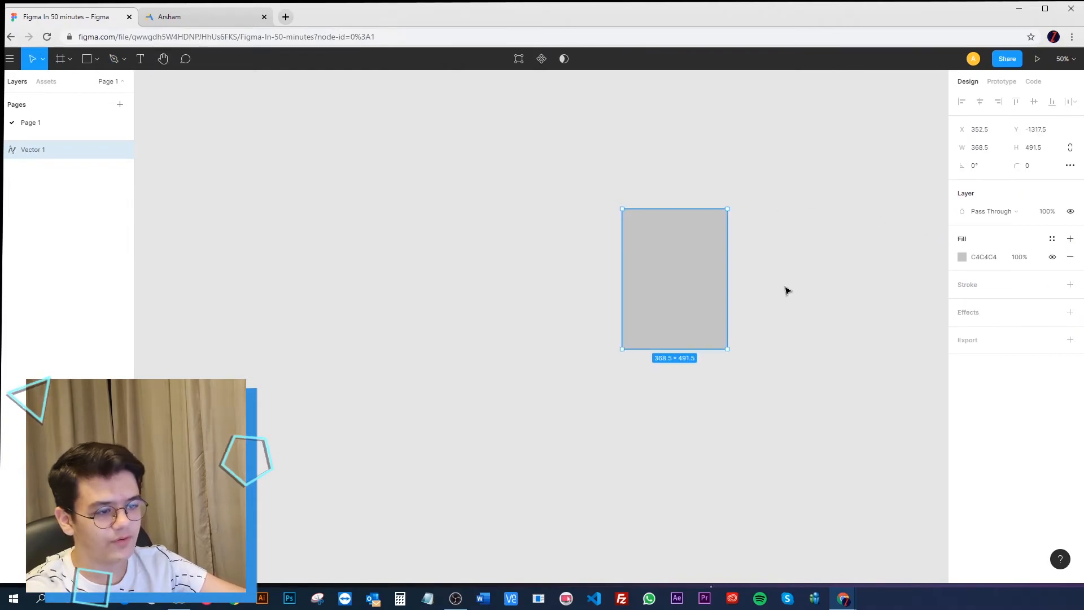
pyautogui.click(962, 257)
pyautogui.moveTo(718, 278)
pyautogui.mouseDown()
pyautogui.moveTo(666, 312)
pyautogui.moveTo(713, 282)
pyautogui.mouseUp()
pyautogui.click(937, 259)
# Draw a rectangle beside the pen-drawn shape for comparison, and delete both shapes.
pyautogui.press('r')
pyautogui.moveTo(352, 172); pyautogui.dragTo(525, 325)
pyautogui.click(701, 228)
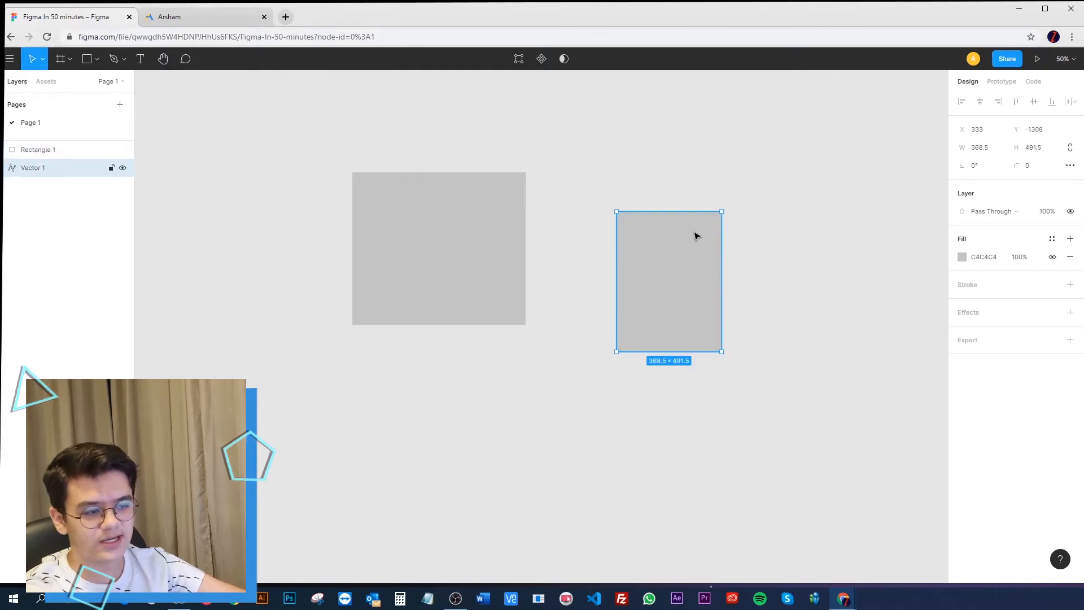
pyautogui.press('Delete')
pyautogui.click(426, 269)
pyautogui.press('Delete')
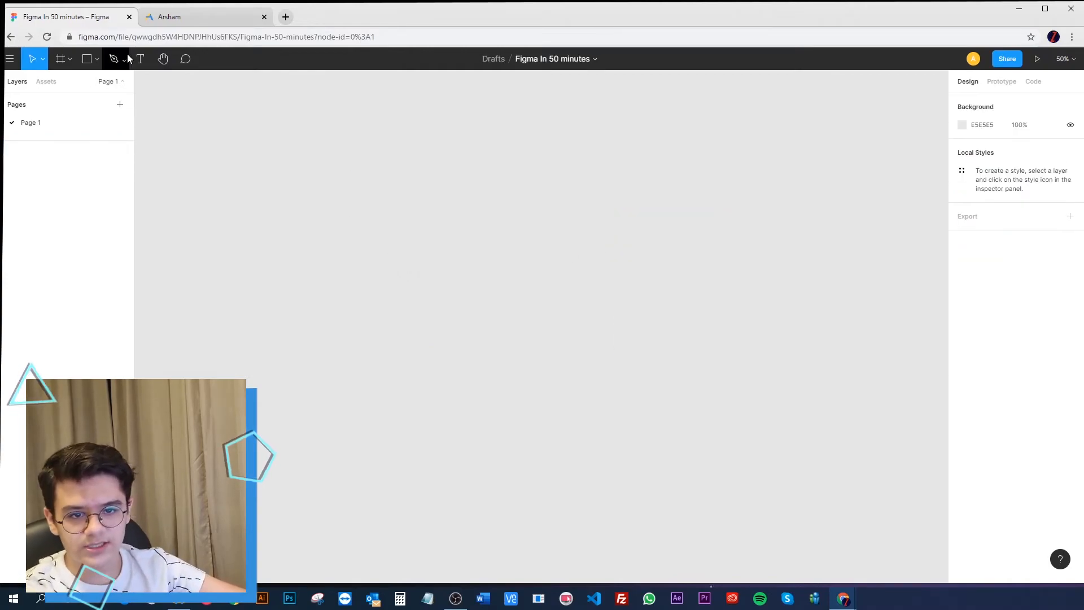
# Sketch a car outline of about 1076 × 625 with two wheel loops using the Pencil tool.
pyautogui.click(124, 58)
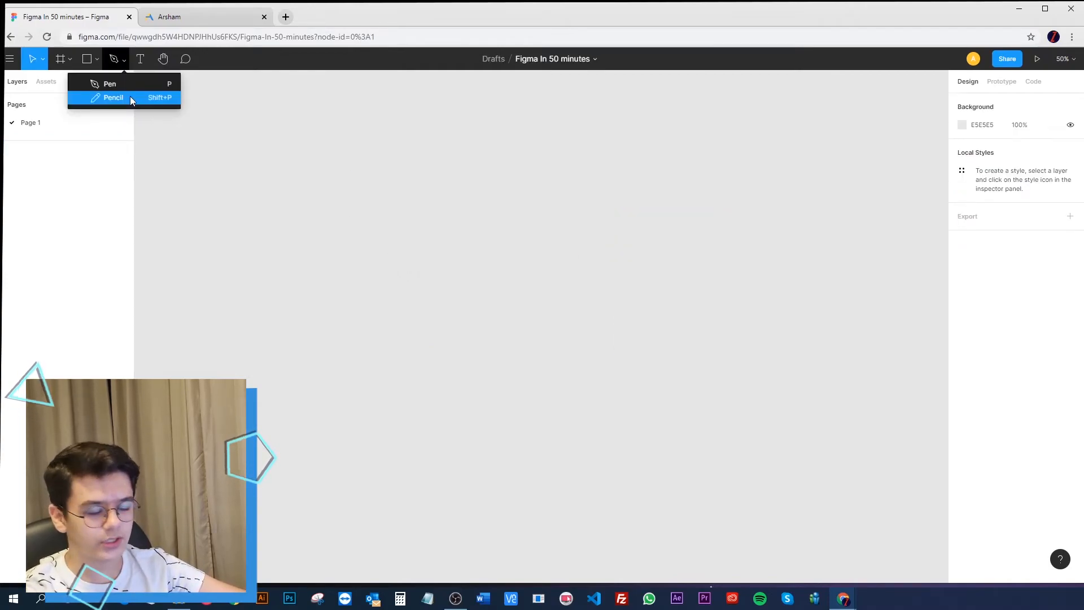
pyautogui.click(130, 98)
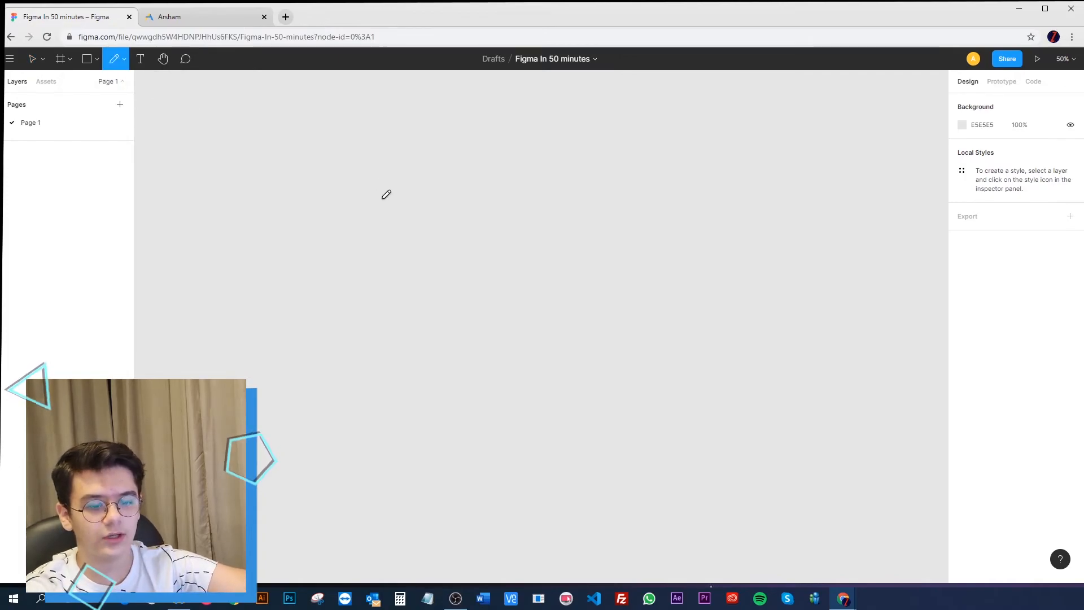
pyautogui.press('p')
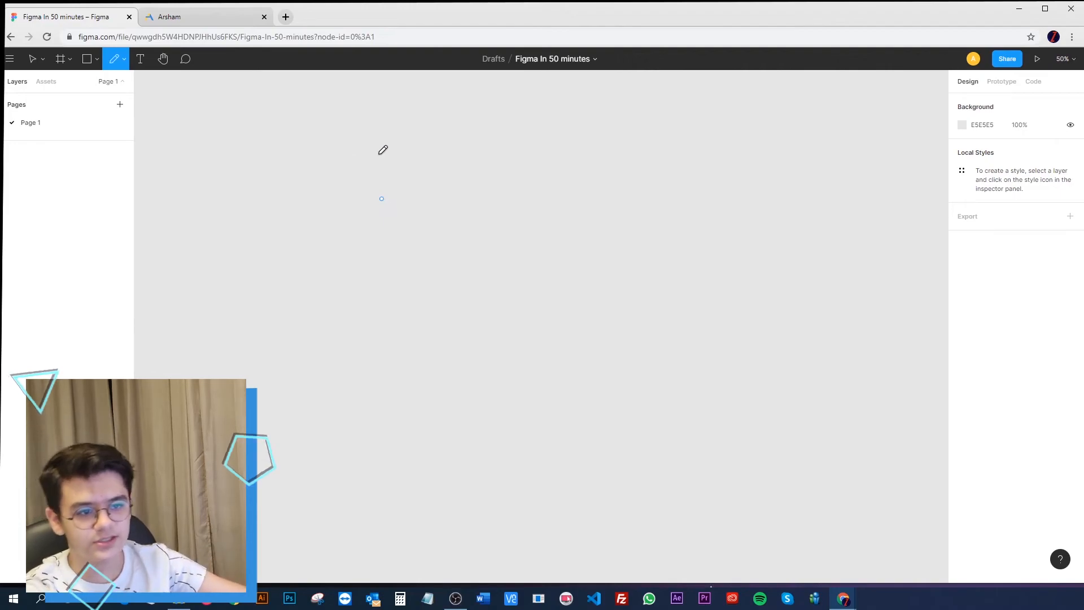
pyautogui.moveTo(410, 203)
pyautogui.mouseDown()
pyautogui.moveTo(464, 183)
pyautogui.moveTo(551, 241)
pyautogui.moveTo(526, 277)
pyautogui.moveTo(476, 263)
pyautogui.moveTo(408, 283)
pyautogui.moveTo(511, 390)
pyautogui.moveTo(675, 401)
pyautogui.mouseUp()
pyautogui.hotkey('ctrl', 'z')
pyautogui.moveTo(650, 309)
pyautogui.mouseDown()
pyautogui.moveTo(632, 360)
pyautogui.moveTo(653, 305)
pyautogui.mouseUp()
pyautogui.moveTo(545, 315)
pyautogui.mouseDown()
pyautogui.moveTo(581, 346)
pyautogui.moveTo(526, 362)
pyautogui.moveTo(543, 311)
pyautogui.mouseUp()
pyautogui.moveTo(505, 367)
pyautogui.mouseDown()
pyautogui.moveTo(499, 303)
pyautogui.moveTo(597, 305)
pyautogui.moveTo(613, 349)
pyautogui.moveTo(646, 279)
pyautogui.moveTo(705, 365)
pyautogui.moveTo(779, 361)
pyautogui.moveTo(741, 281)
pyautogui.moveTo(608, 191)
pyautogui.moveTo(477, 268)
pyautogui.moveTo(489, 356)
pyautogui.moveTo(516, 363)
pyautogui.mouseUp()
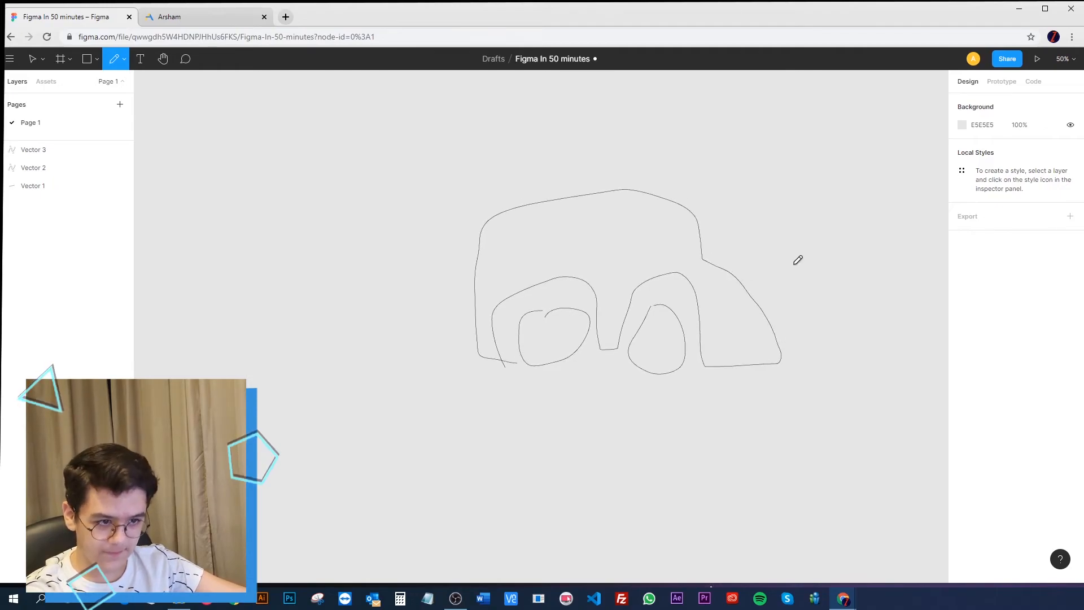
pyautogui.press('v')
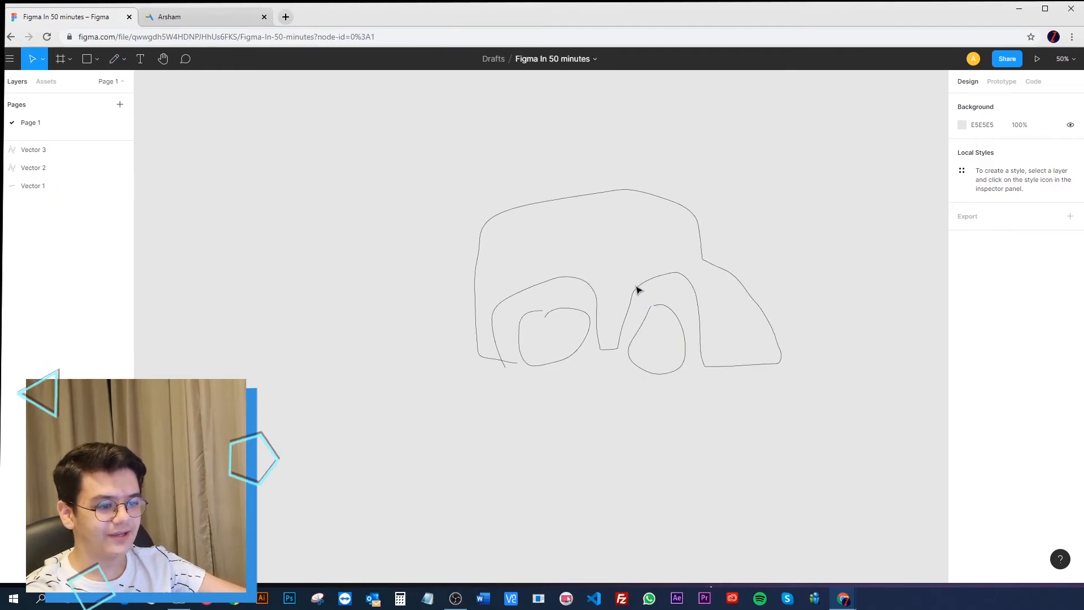
# Set the stroke width of the pencil-drawn car outline to 21.
pyautogui.moveTo(637, 293); pyautogui.dragTo(576, 214)
pyautogui.hotkey('ctrl', 'z')
pyautogui.click(993, 300)
pyautogui.write('21')
pyautogui.press('Return')
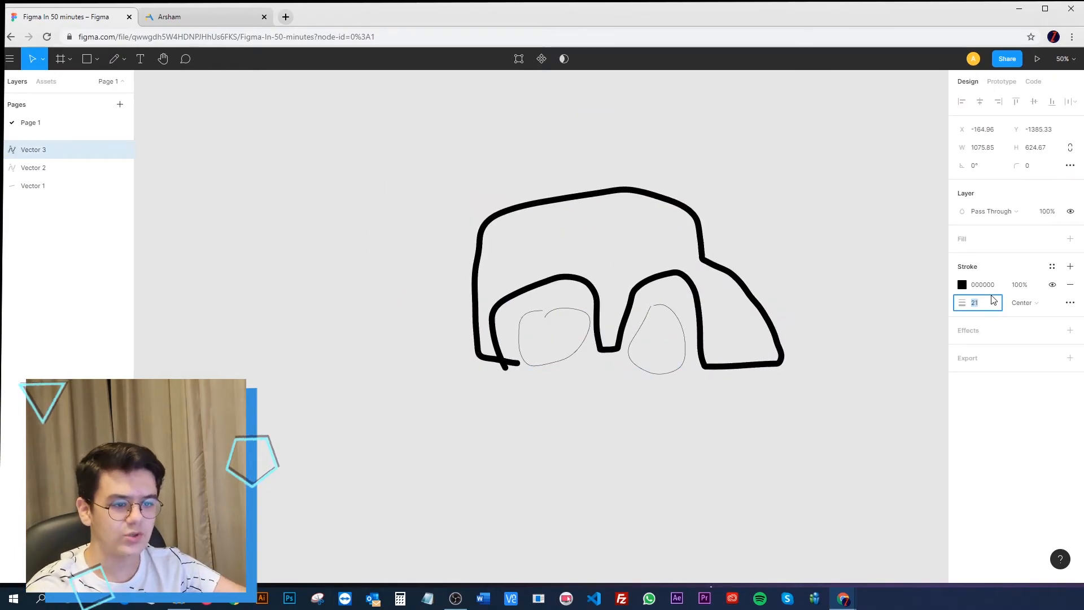
# Thicken the strokes of both wheel loops together, keeping them thinner than the car outline.
pyautogui.click(669, 309)
pyautogui.keyDown('shift'); pyautogui.click(555, 317); pyautogui.keyUp('shift')
pyautogui.click(975, 346)
pyautogui.write('21')
pyautogui.press('Return')
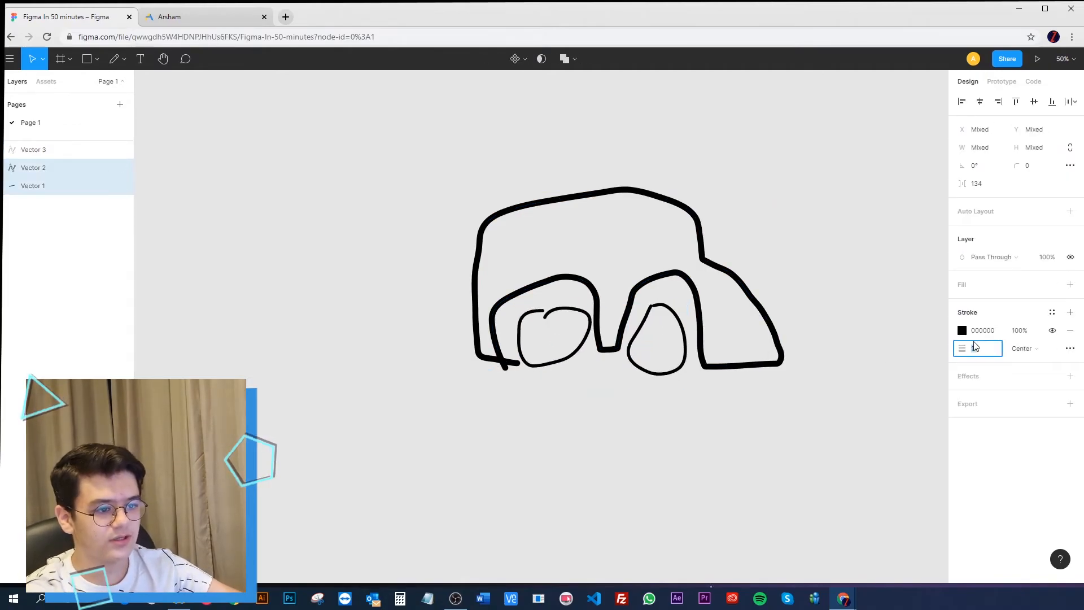
# Delete the car outline and both wheel loops together.
pyautogui.click(762, 448)
pyautogui.moveTo(811, 401); pyautogui.dragTo(496, 121)
pyautogui.press('Delete')
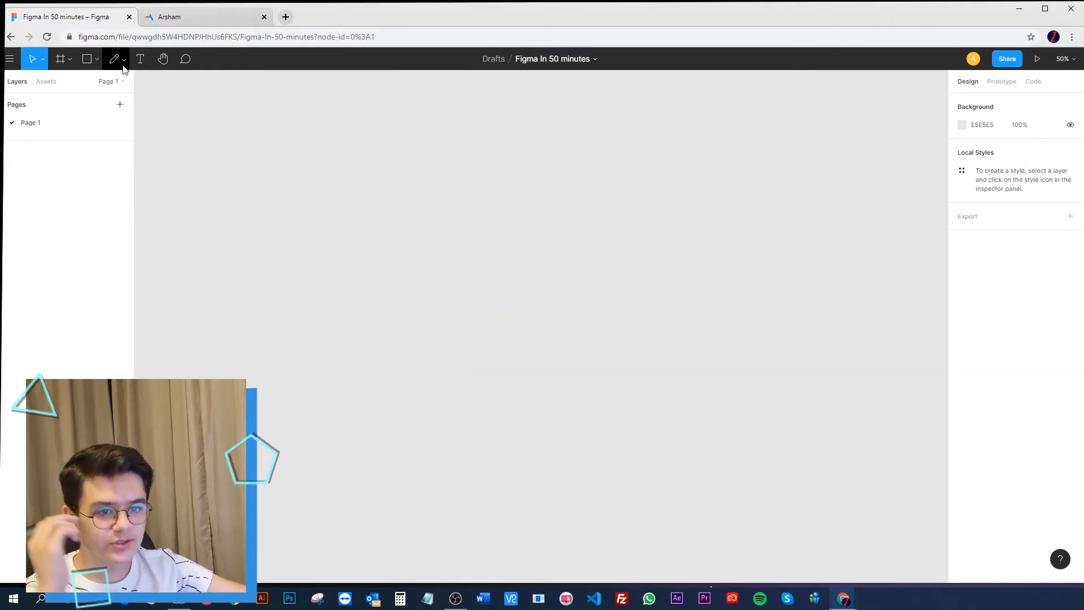
# Create a fixed-size text box of about 1199 × 418 on the empty canvas.
pyautogui.click(141, 60)
pyautogui.moveTo(277, 144); pyautogui.dragTo(619, 263)
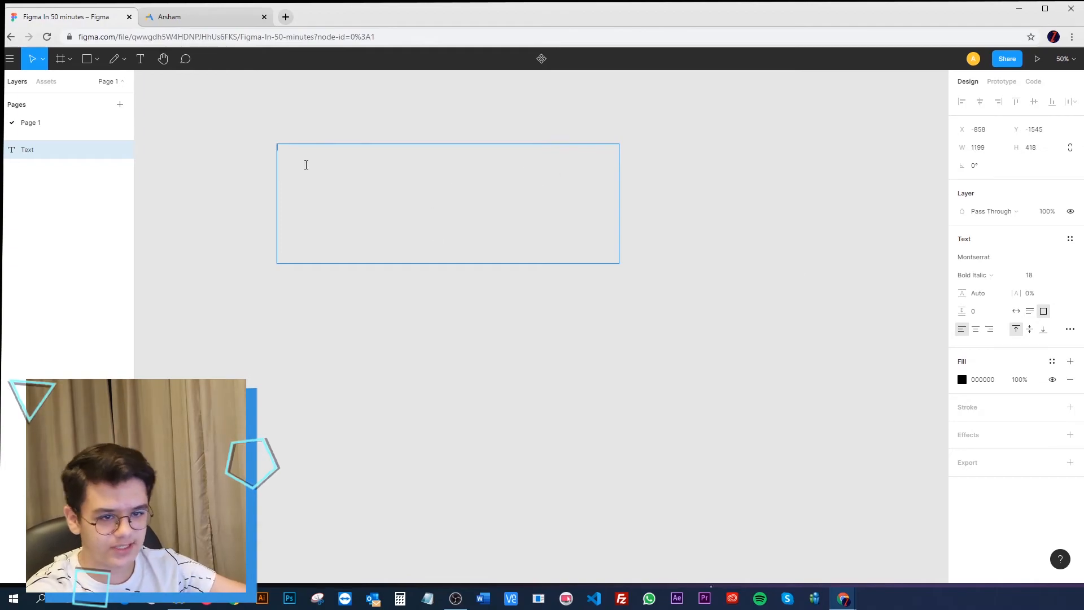
pyautogui.scroll(6, 274, 149)
pyautogui.moveTo(351, 151); pyautogui.dragTo(286, 211)
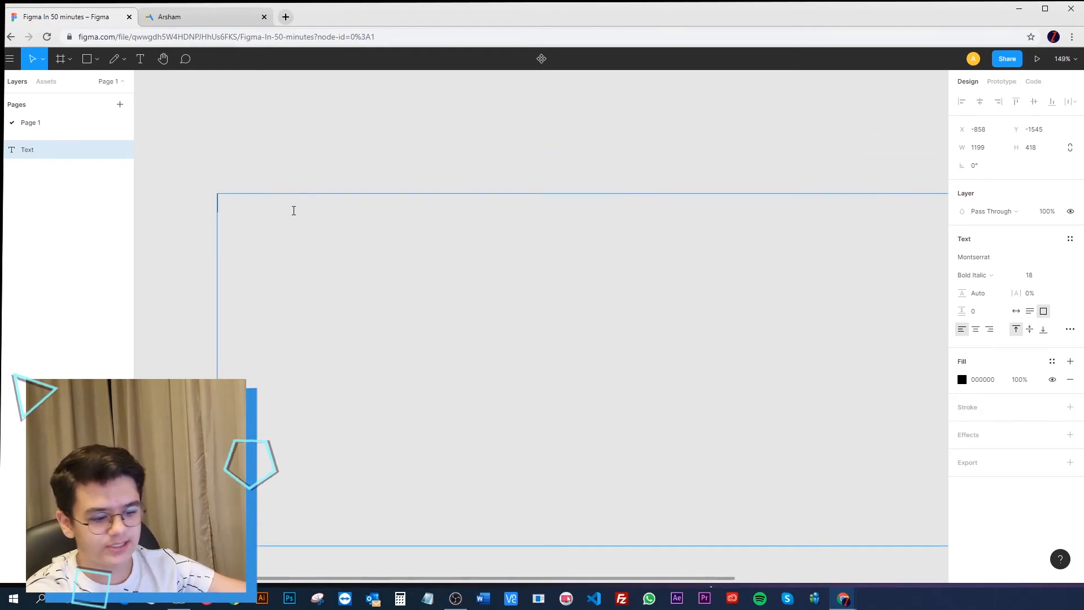
# Enter a sentence in the text box that introduces the speaker by first name and ends with "I am 15 years old".
pyautogui.write('Hi my name is arsha')
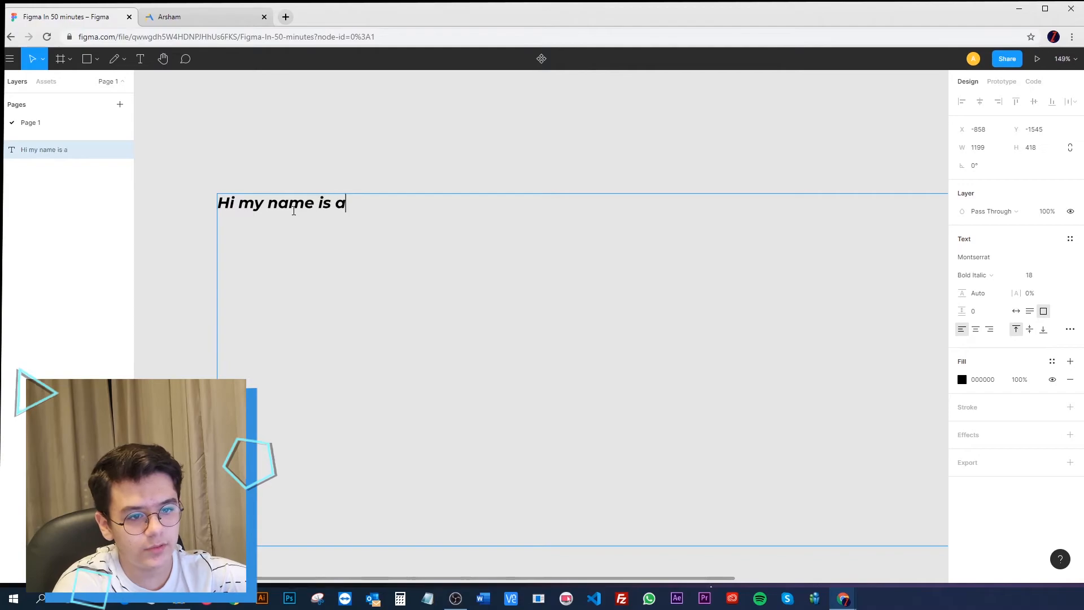
pyautogui.press('BackSpace')
pyautogui.press('BackSpace')
pyautogui.press('BackSpace')
pyautogui.write('Arshamn')
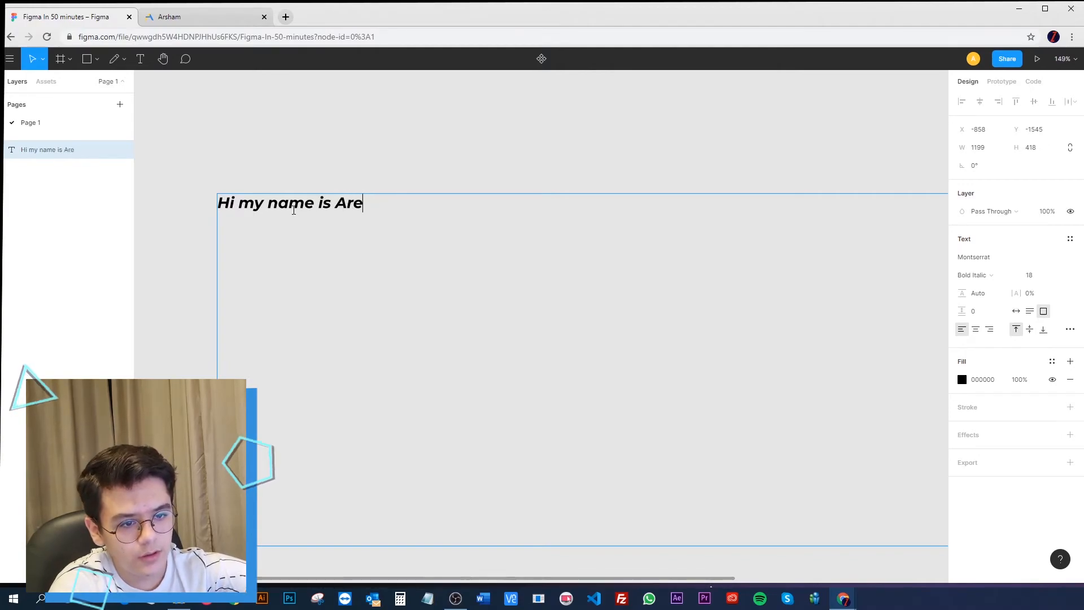
pyautogui.write(', ')
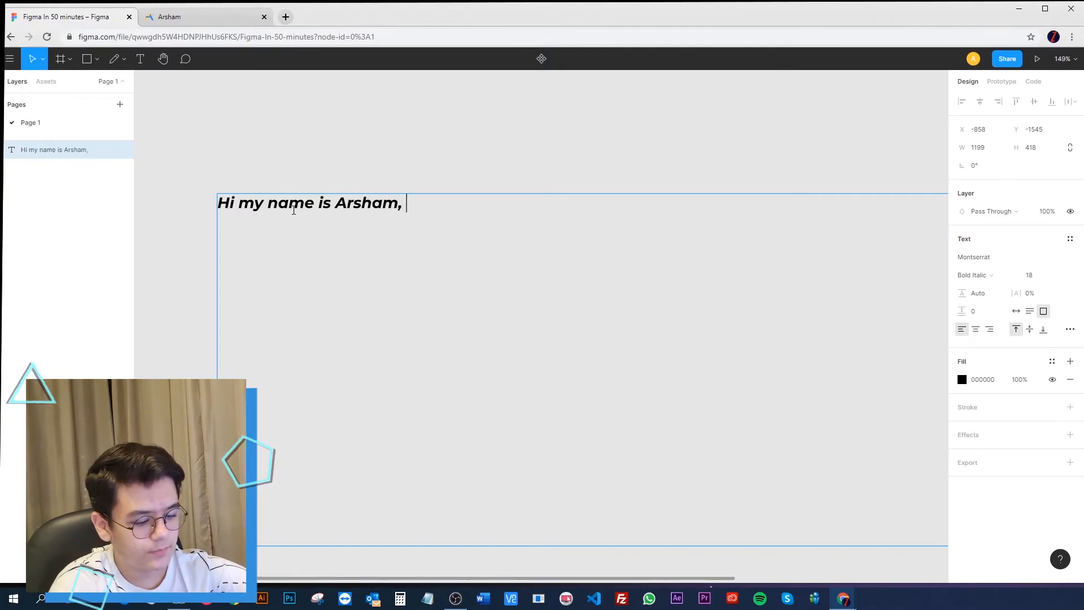
pyautogui.write('an')
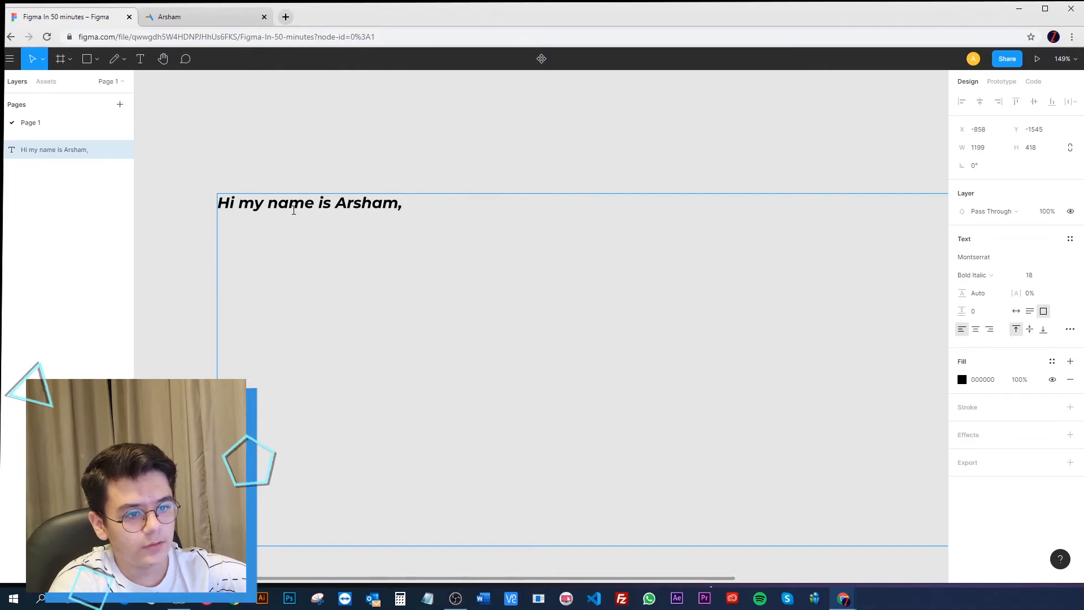
pyautogui.write('am 15 yea')
pyautogui.write('old')
pyautogui.click(411, 168)
pyautogui.click(410, 168)
# Try the Bree Serif font on the introduction text.
pyautogui.click(472, 213)
pyautogui.scroll(4, 491, 259)
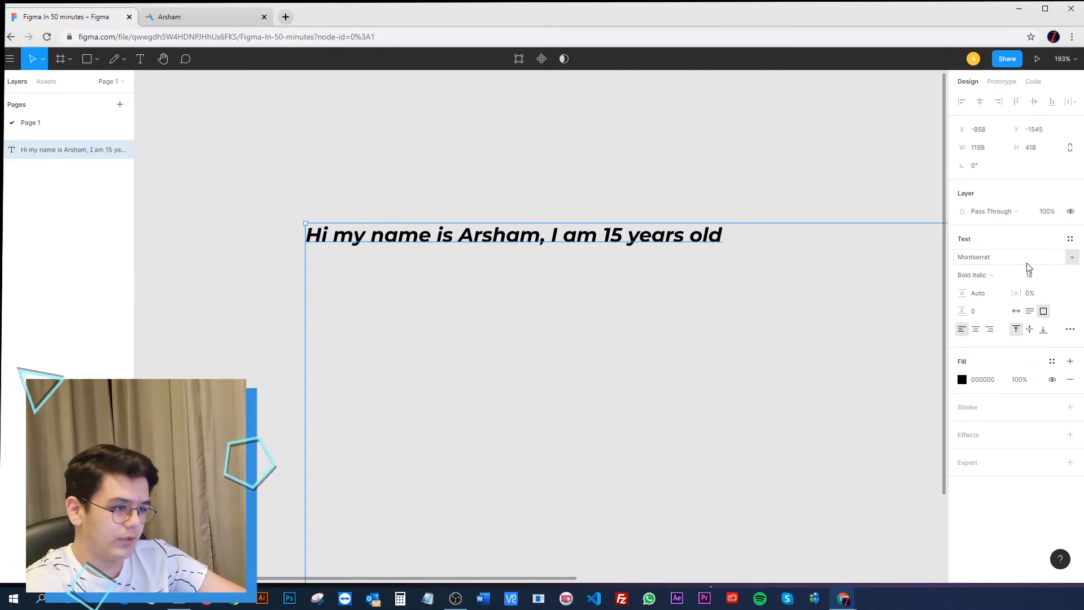
pyautogui.click(1004, 263)
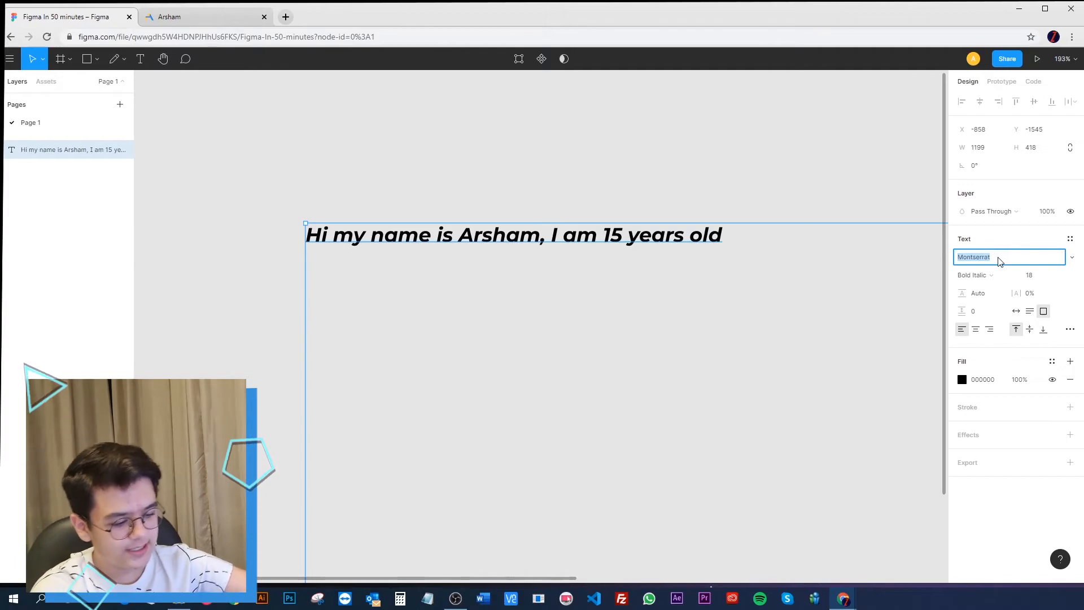
pyautogui.write('Arial')
pyautogui.press('Escape')
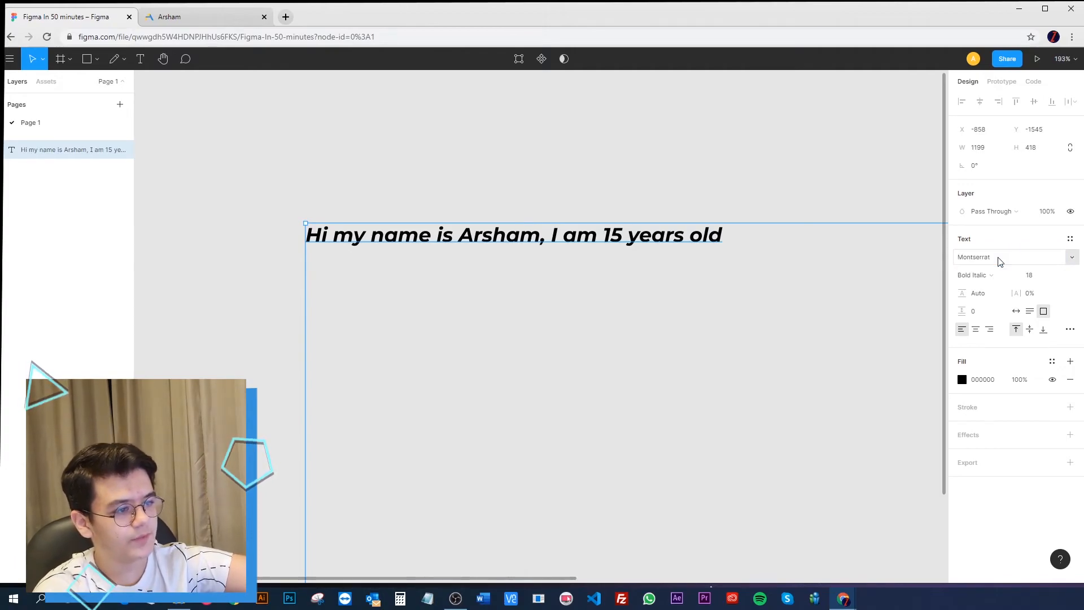
pyautogui.click(1015, 259)
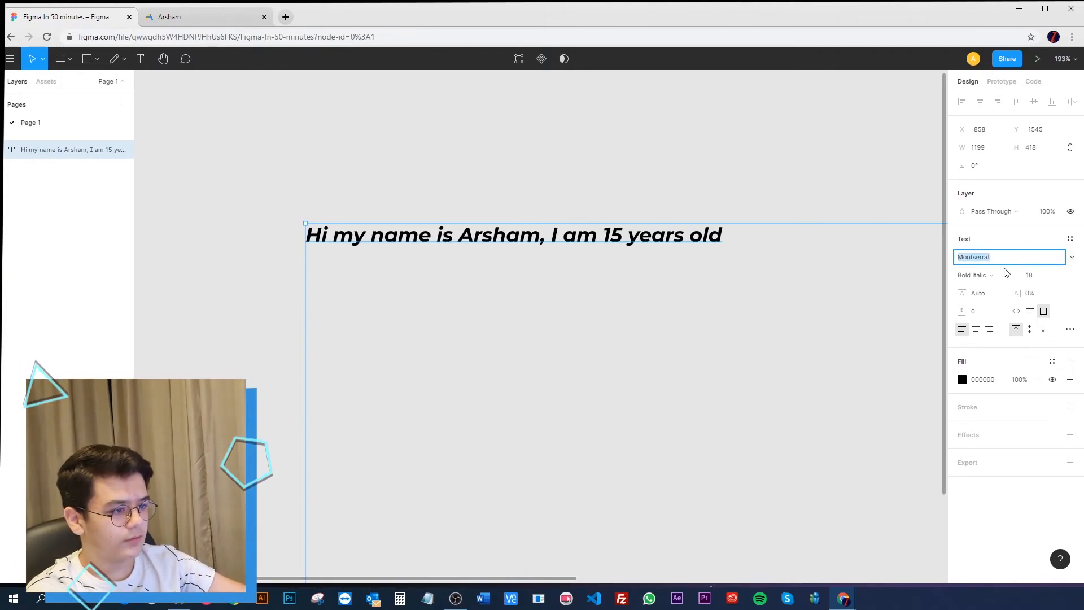
pyautogui.click(1069, 259)
pyautogui.scroll(15, 1019, 242)
pyautogui.scroll(20, 1018, 220)
pyautogui.scroll(20, 1021, 223)
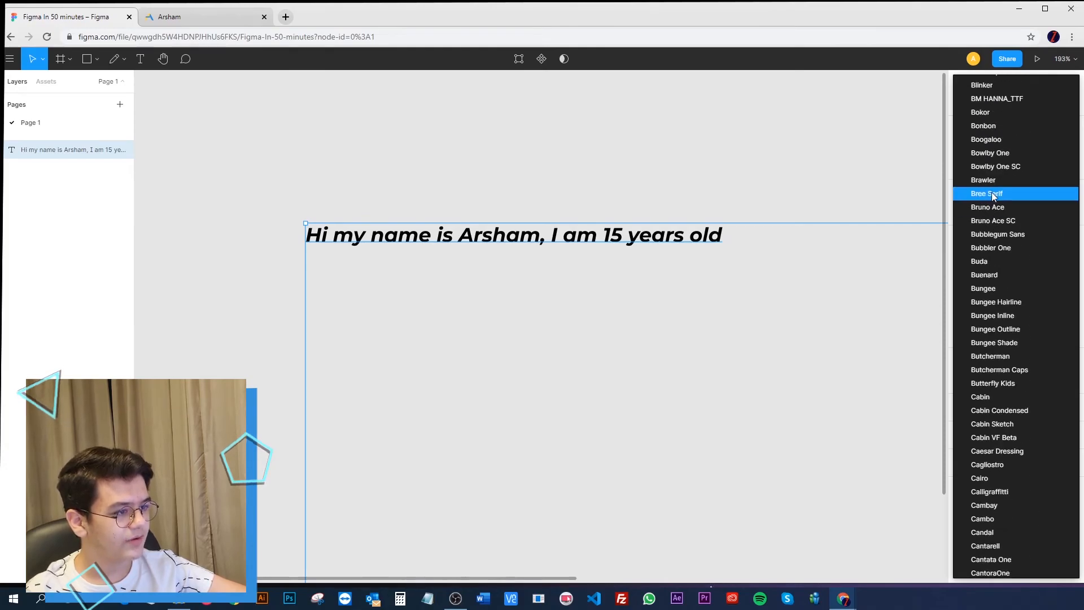
pyautogui.click(991, 195)
pyautogui.moveTo(817, 177); pyautogui.dragTo(732, 166)
pyautogui.click(342, 201)
pyautogui.click(334, 216)
pyautogui.moveTo(351, 176); pyautogui.dragTo(460, 178)
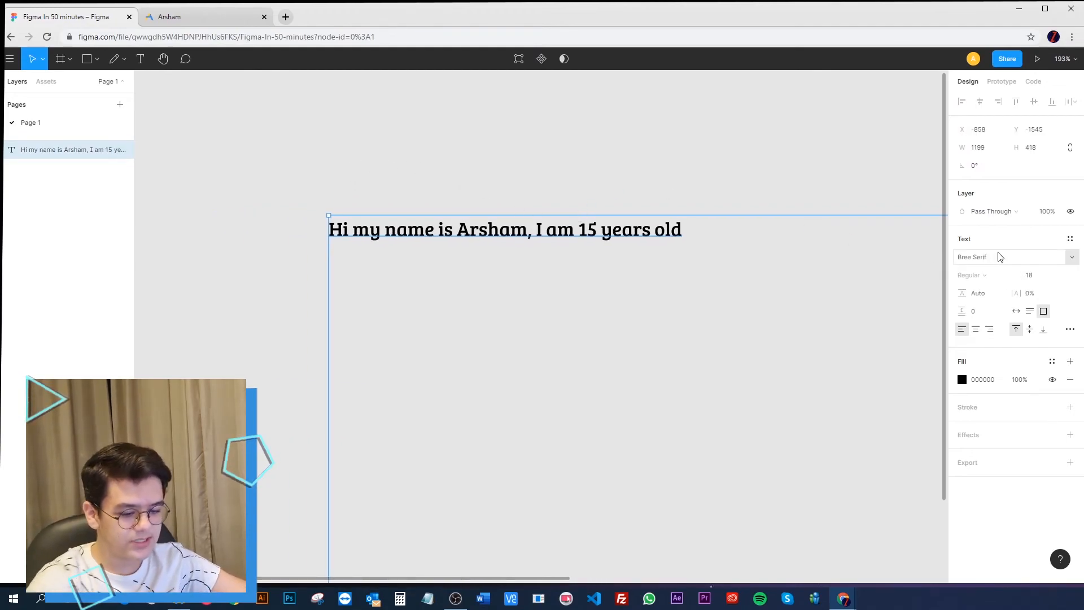
# Undo the font change on the introduction text.
pyautogui.hotkey('ctrl', 'z')
pyautogui.click(666, 227)
pyautogui.hotkey('ctrl', 'z')
pyautogui.click(714, 186)
pyautogui.click(858, 242)
# Apply the Black font style to the introduction text, and switch it to Italic.
pyautogui.click(1011, 279)
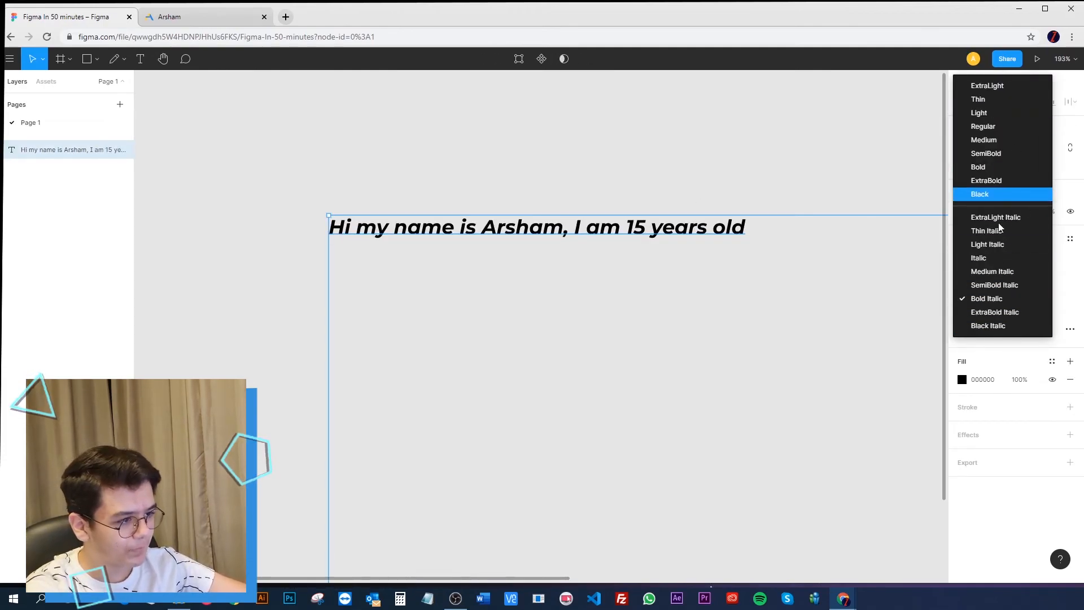
pyautogui.click(996, 197)
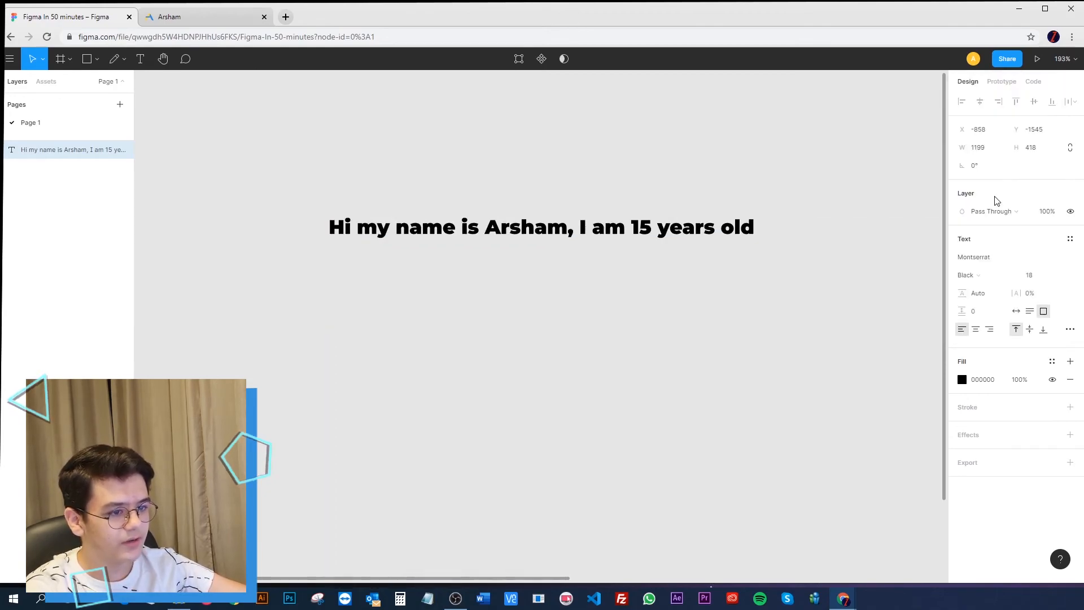
pyautogui.click(1008, 275)
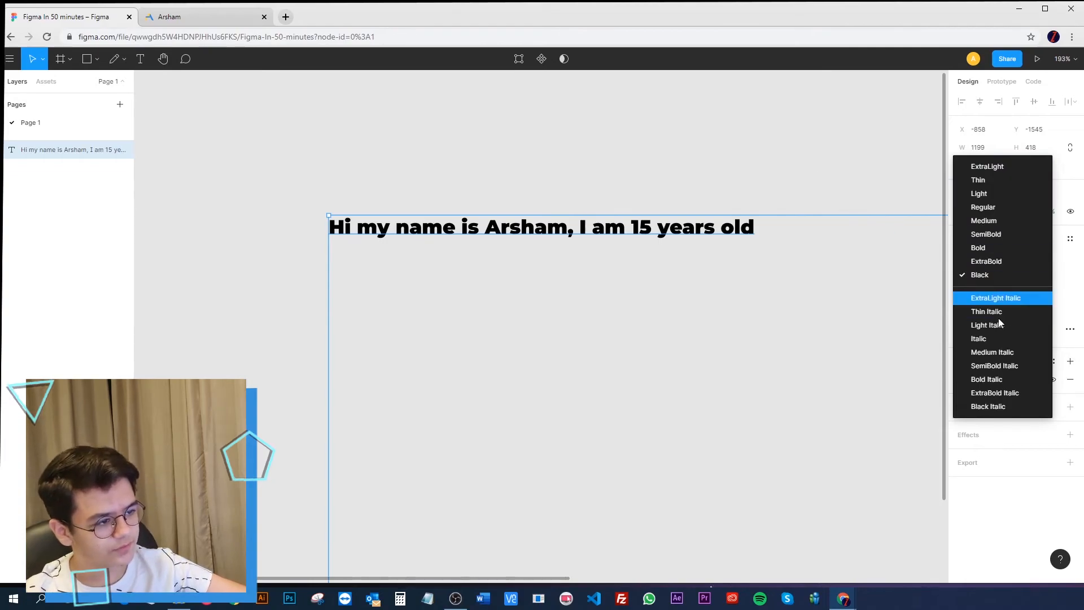
pyautogui.click(988, 338)
# Set the introduction text's font size to 28, and reduce it to 16.
pyautogui.click(1036, 275)
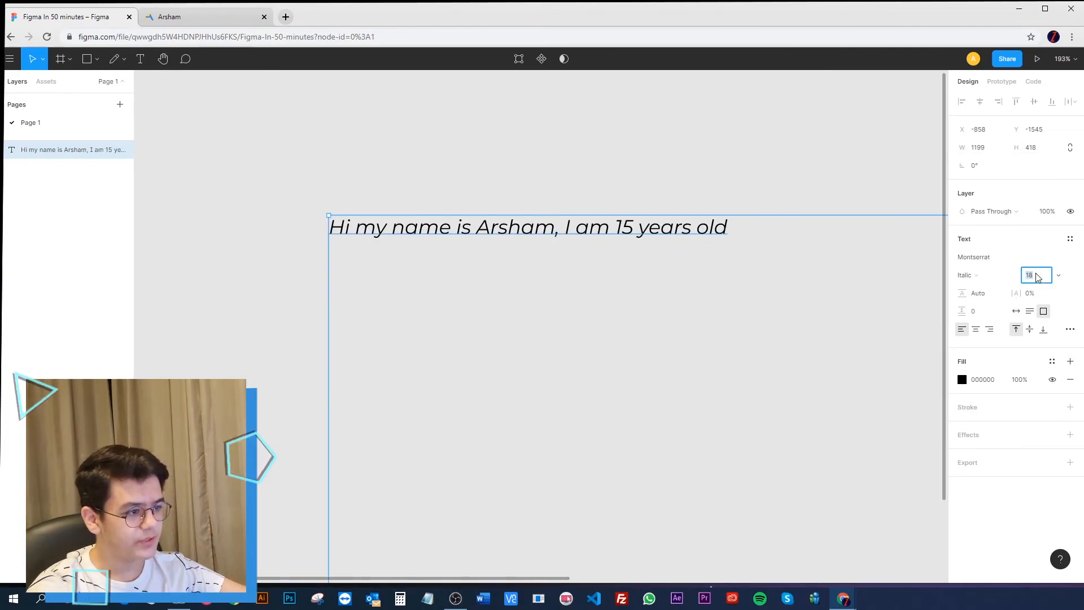
pyautogui.write('28')
pyautogui.press('Return')
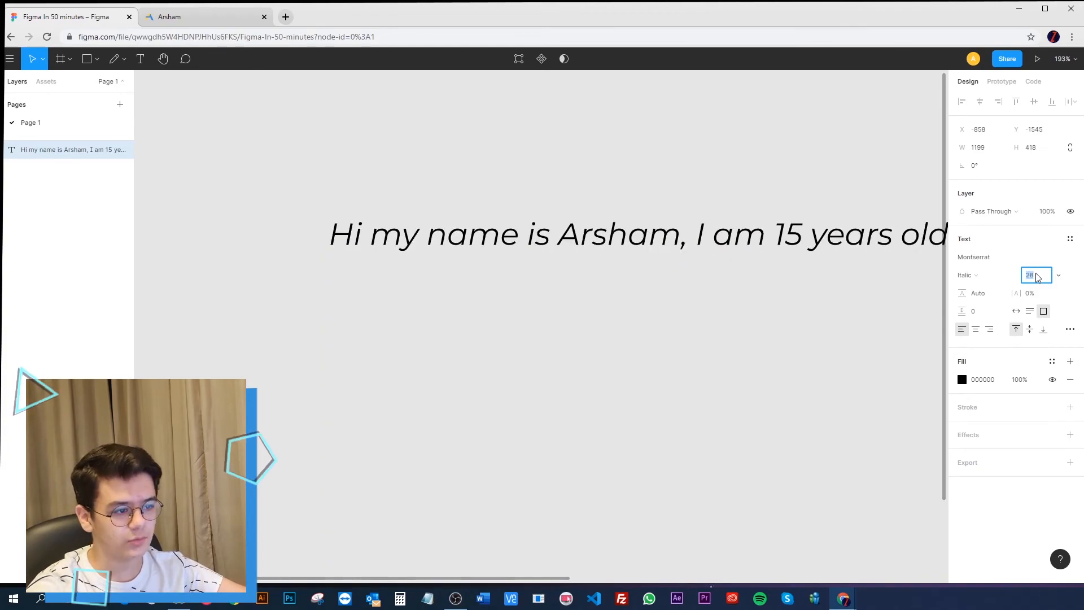
pyautogui.write('1')
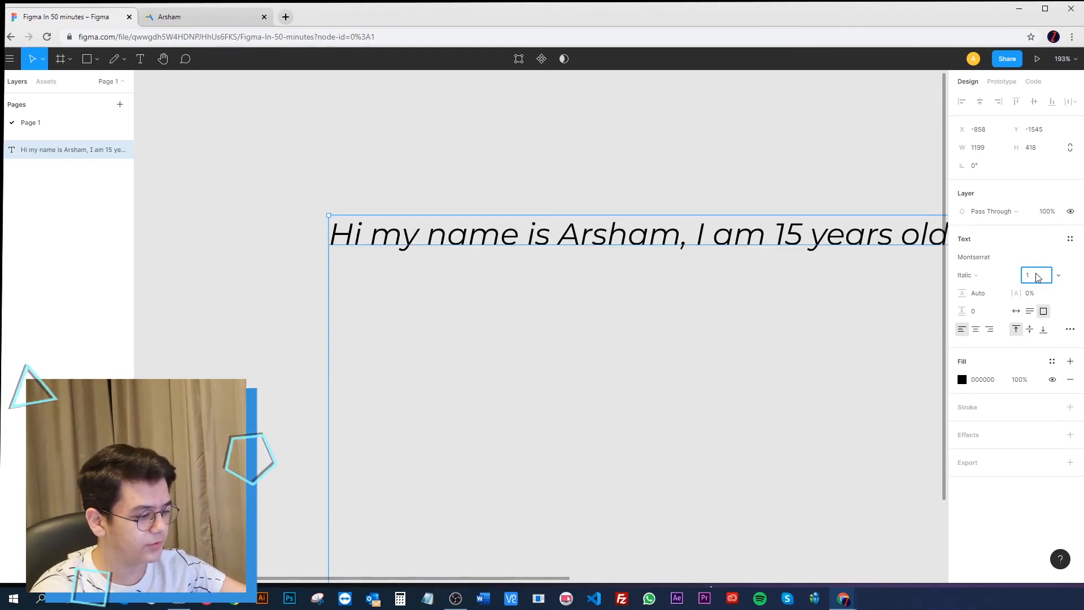
pyautogui.write('6')
pyautogui.press('Return')
# Widen the introduction text's letter spacing considerably so the characters spread far apart, and deselect the text.
pyautogui.moveTo(1016, 293); pyautogui.dragTo(55, 308)
pyautogui.scroll(-3, 645, 301)
pyautogui.moveTo(740, 295); pyautogui.dragTo(568, 310)
pyautogui.click(634, 243)
pyautogui.scroll(1, 645, 279)
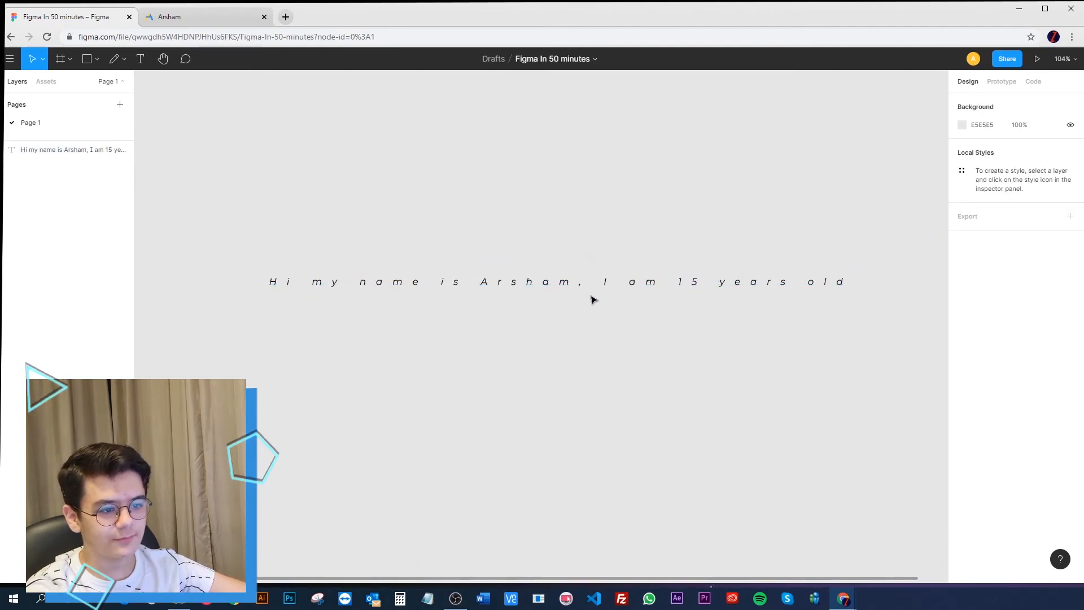
# Raise the introduction text's line height to 575.9%.
pyautogui.click(798, 283)
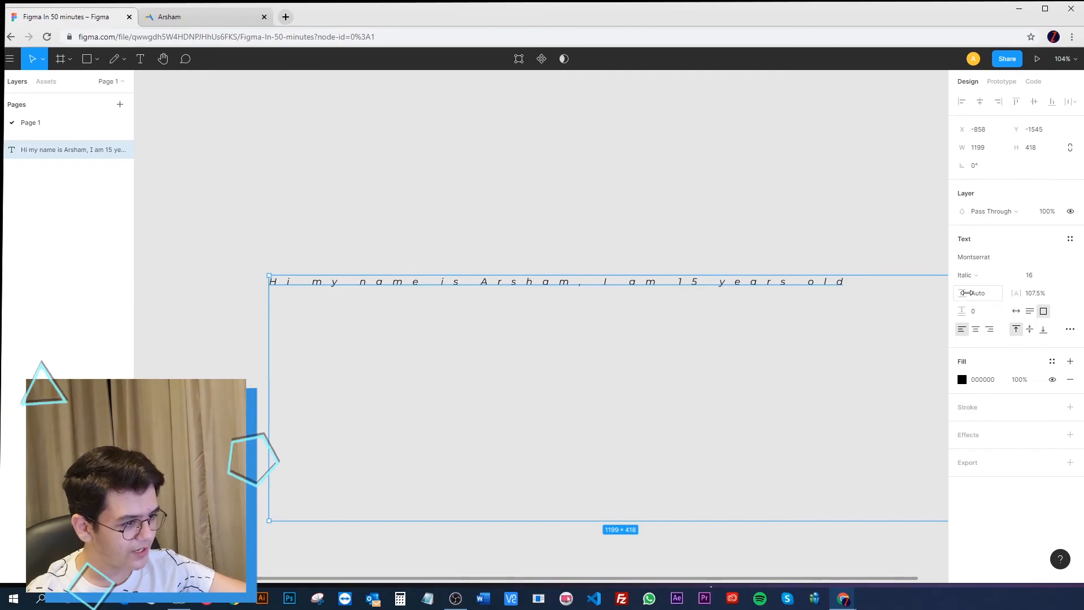
pyautogui.moveTo(961, 294); pyautogui.dragTo(405, 305)
pyautogui.doubleClick(723, 302)
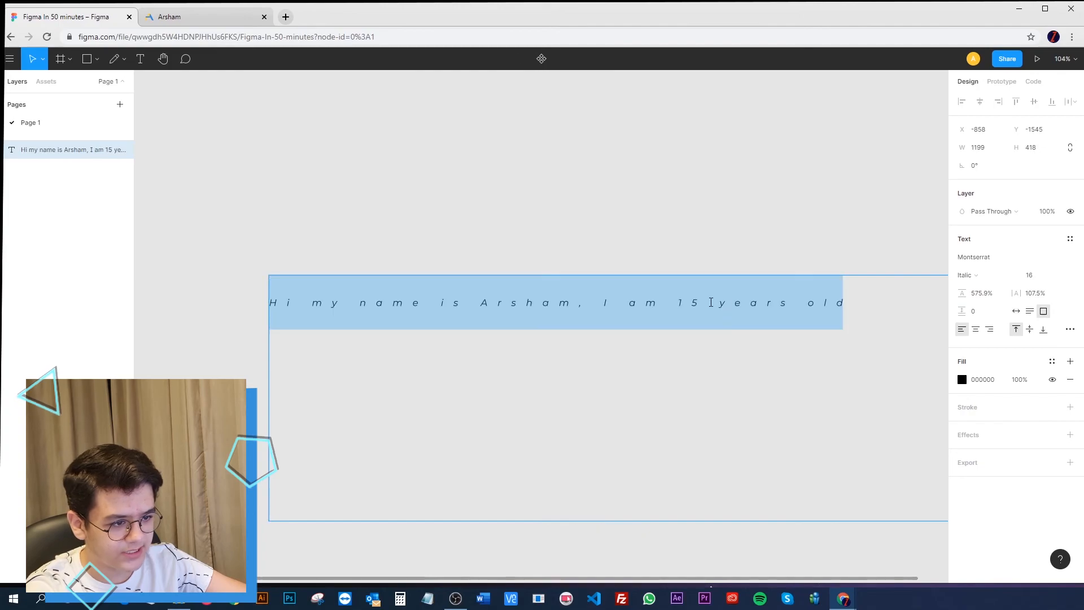
# Set the introduction text's letter spacing to 0, and undo the recent line height, letter spacing and font size changes.
pyautogui.click(584, 302)
pyautogui.click(1033, 296)
pyautogui.write('0')
pyautogui.press('Return')
pyautogui.hotkey('ctrl', 'z')
pyautogui.hotkey('ctrl', 'z')
pyautogui.hotkey('ctrl', 'z')
pyautogui.hotkey('ctrl', 'z')
pyautogui.hotkey('ctrl', 'z')
pyautogui.hotkey('ctrl', 'z')
pyautogui.hotkey('ctrl', 'z')
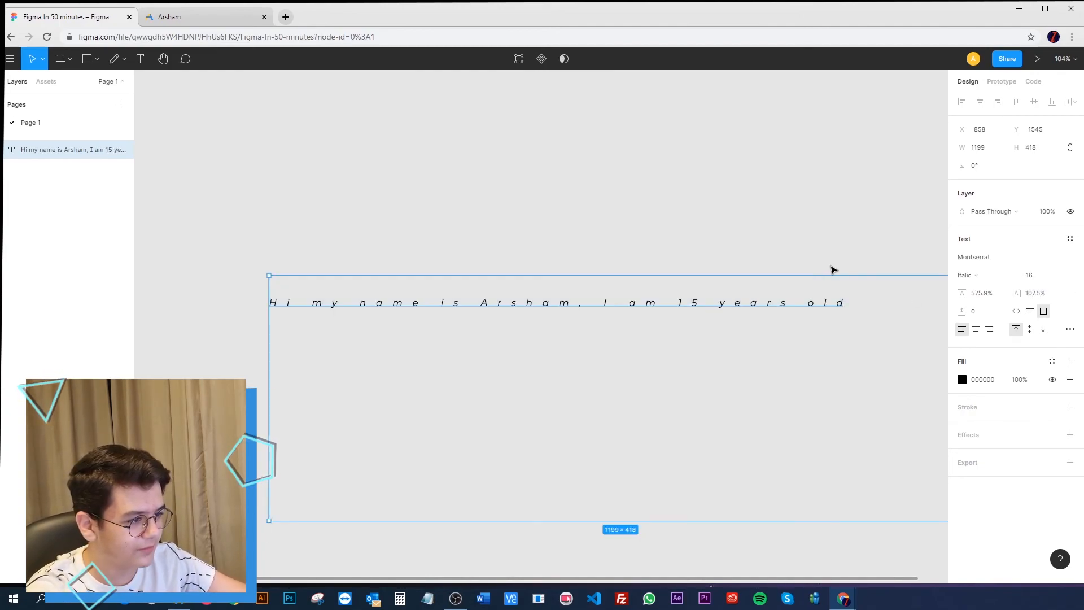
# Split the introduction text into two lines after the comma.
pyautogui.doubleClick(554, 287)
pyautogui.click(460, 286)
pyautogui.press('Return')
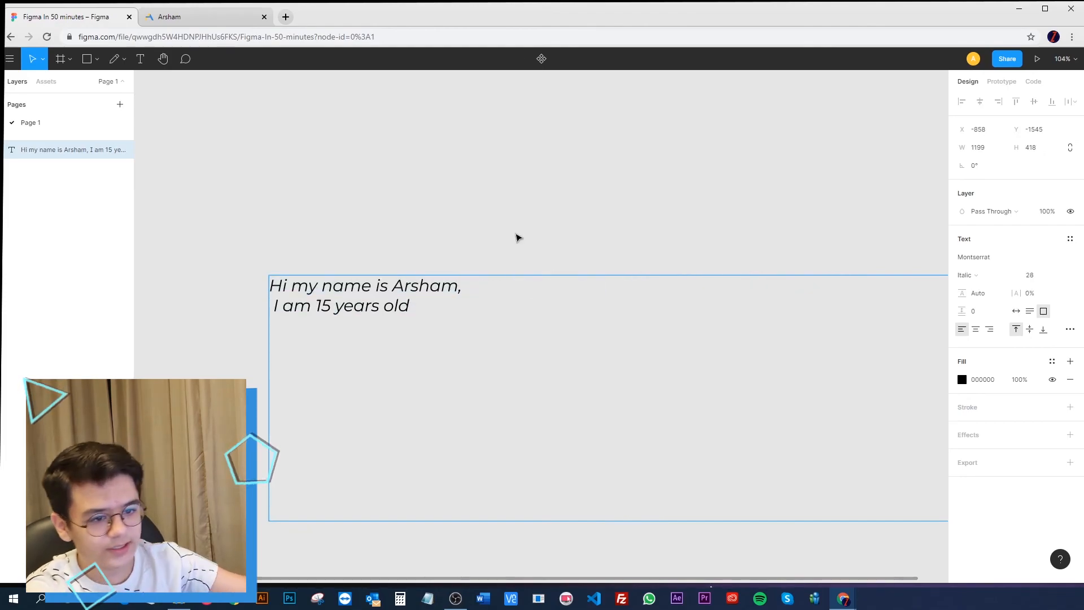
# Try increasing the line height of the whole two-line text in small and large increments, and undo the last change.
pyautogui.hotkey('ctrl', 'a')
pyautogui.click(993, 300)
pyautogui.press('Up')
pyautogui.press('Up')
pyautogui.press('Up')
pyautogui.press('Up')
pyautogui.press('Up')
pyautogui.press('Up')
pyautogui.press('Up')
pyautogui.press('Up')
pyautogui.press('Up')
pyautogui.press('Up')
pyautogui.press('Up')
pyautogui.press('Up')
pyautogui.press('Up')
pyautogui.press('Up')
pyautogui.press('Up')
pyautogui.press('Up')
pyautogui.press('Up')
pyautogui.press('Up')
pyautogui.press('Up')
pyautogui.press('Up')
pyautogui.hotkey('shift', 'Up')
pyautogui.hotkey('shift', 'Up')
pyautogui.hotkey('shift', 'Up')
pyautogui.hotkey('shift', 'Up')
pyautogui.hotkey('shift', 'Up')
pyautogui.hotkey('shift', 'Up')
pyautogui.hotkey('shift', 'Up')
pyautogui.hotkey('shift', 'Up')
pyautogui.hotkey('shift', 'Up')
pyautogui.hotkey('shift', 'Up')
pyautogui.hotkey('shift', 'Up')
pyautogui.hotkey('shift', 'Up')
pyautogui.hotkey('shift', 'Up')
pyautogui.hotkey('shift', 'Up')
pyautogui.hotkey('shift', 'Up')
pyautogui.hotkey('shift', 'Up')
pyautogui.hotkey('shift', 'Up')
pyautogui.hotkey('shift', 'Up')
pyautogui.hotkey('shift', 'Up')
pyautogui.hotkey('shift', 'Up')
pyautogui.hotkey('ctrl', 'z')
# Set the two-line text's line height to 113.1% and its paragraph spacing to 43.
pyautogui.moveTo(975, 308); pyautogui.dragTo(912, 332)
pyautogui.moveTo(960, 293); pyautogui.dragTo(142, 296)
pyautogui.moveTo(968, 311); pyautogui.dragTo(1016, 310)
# Shrink the text box to fit its contents with auto width, and switch it back to fixed size.
pyautogui.click(1015, 311)
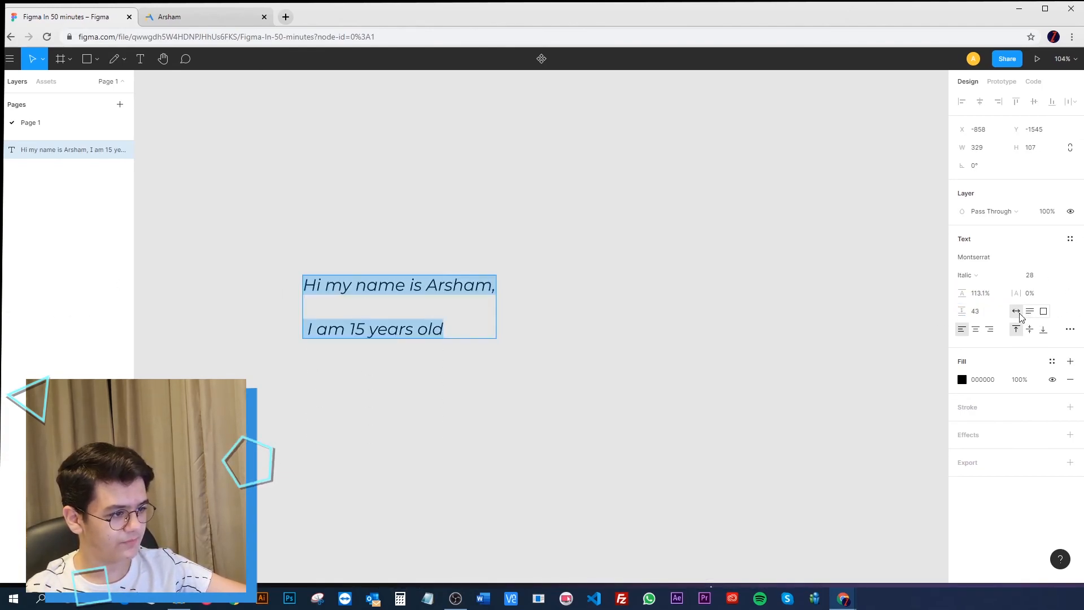
pyautogui.click(1048, 314)
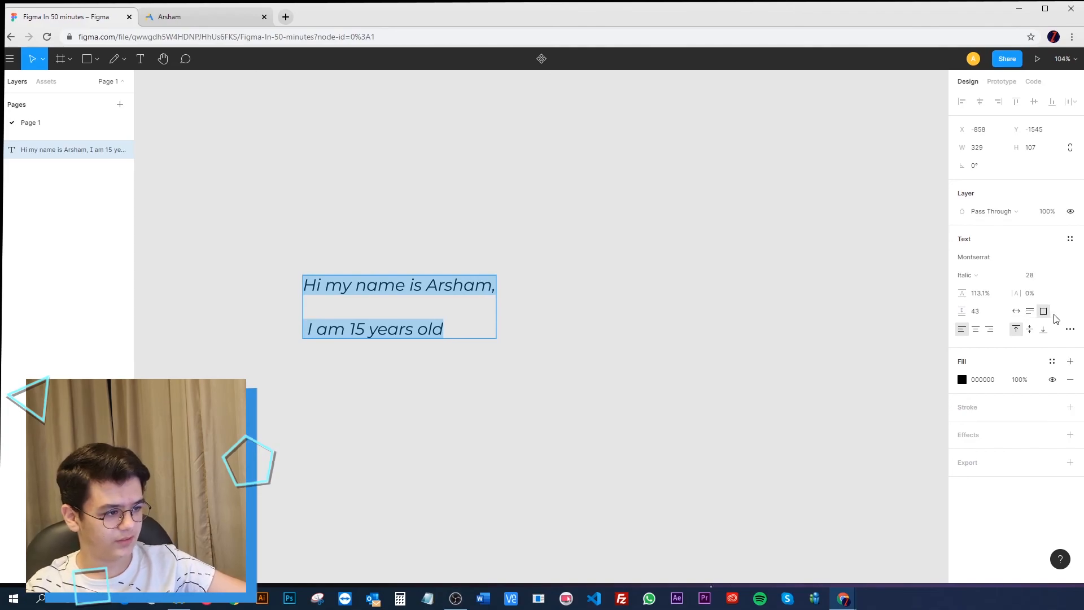
# Try centre and right alignment on the text, and return it to left alignment with top vertical alignment.
pyautogui.click(978, 331)
pyautogui.click(964, 332)
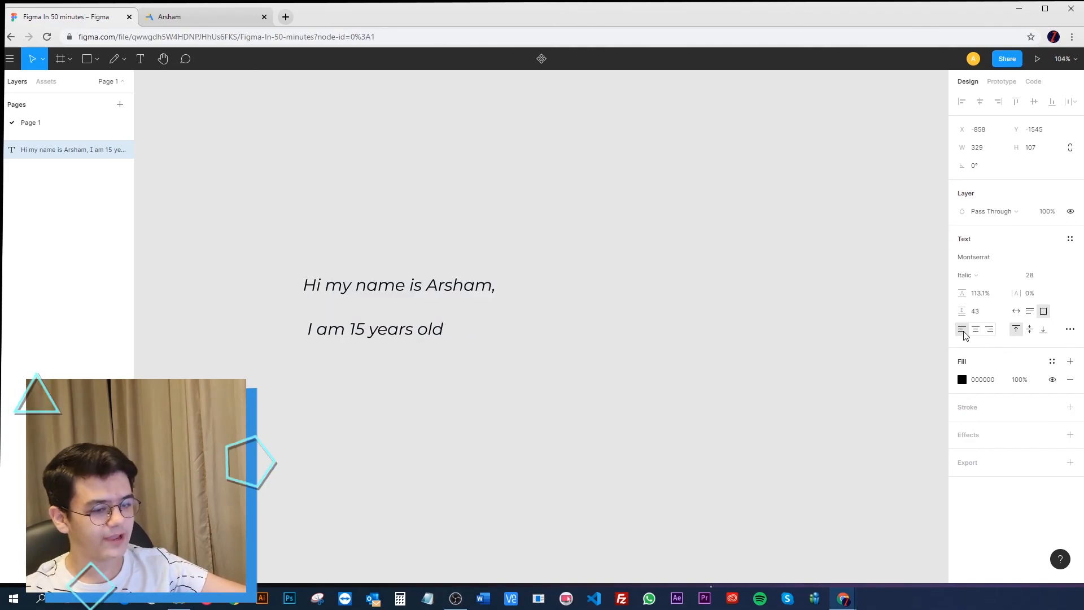
pyautogui.click(967, 332)
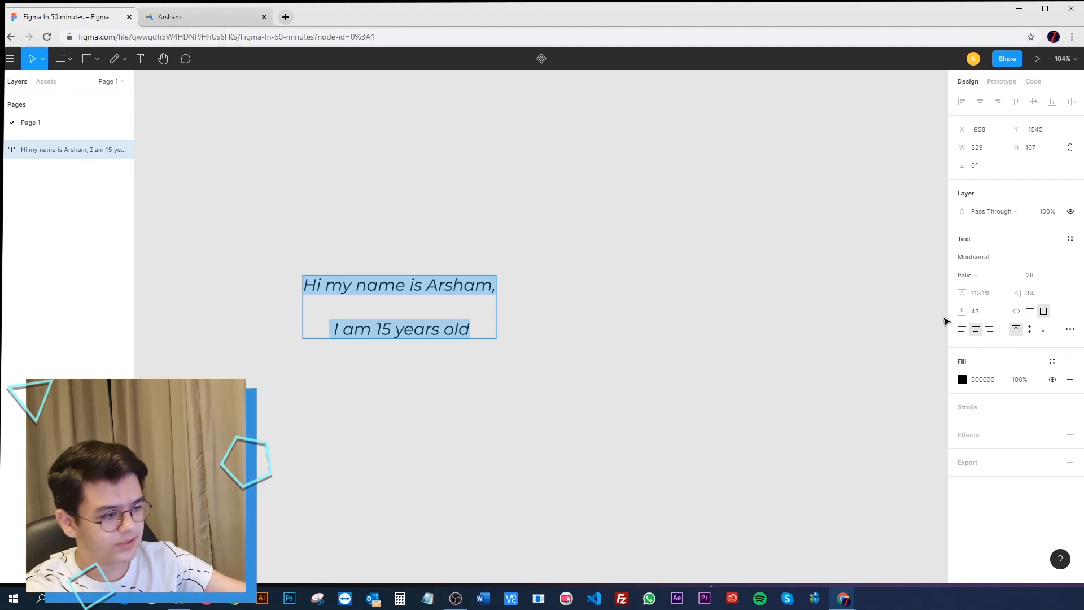
pyautogui.click(961, 329)
pyautogui.click(989, 329)
pyautogui.click(962, 329)
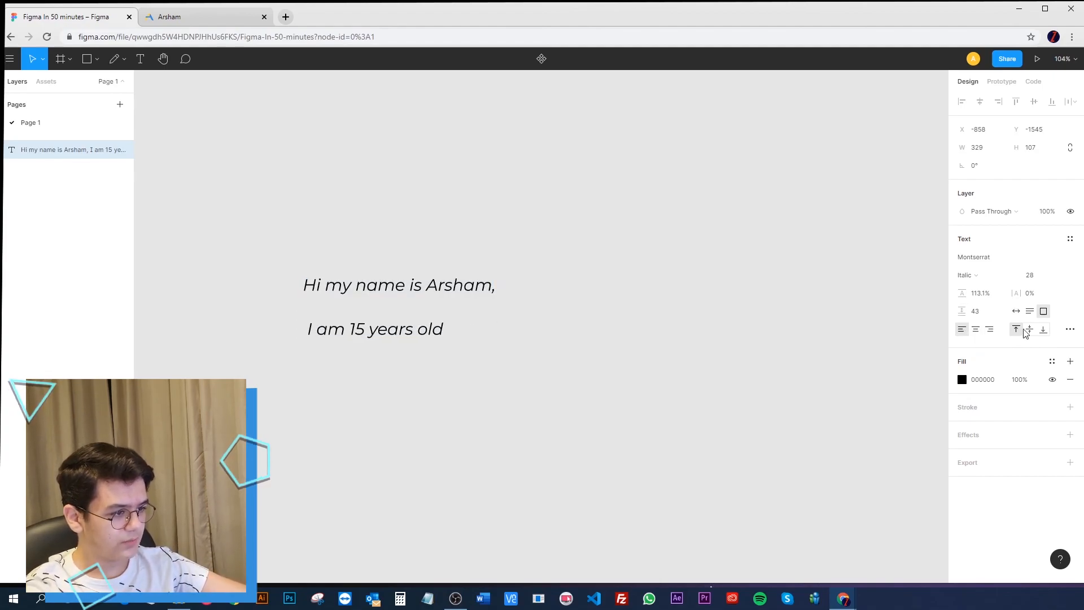
pyautogui.click(1015, 329)
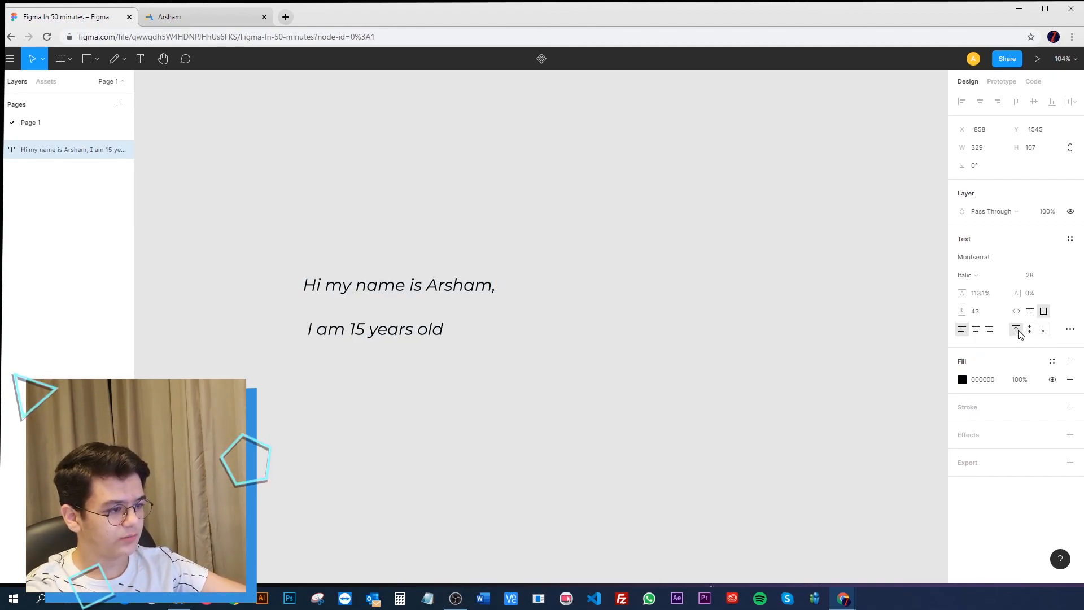
# Open the detailed type settings, apply strikethrough to the text, and centre-align it.
pyautogui.click(1070, 329)
pyautogui.scroll(-7, 864, 456)
pyautogui.scroll(7, 871, 468)
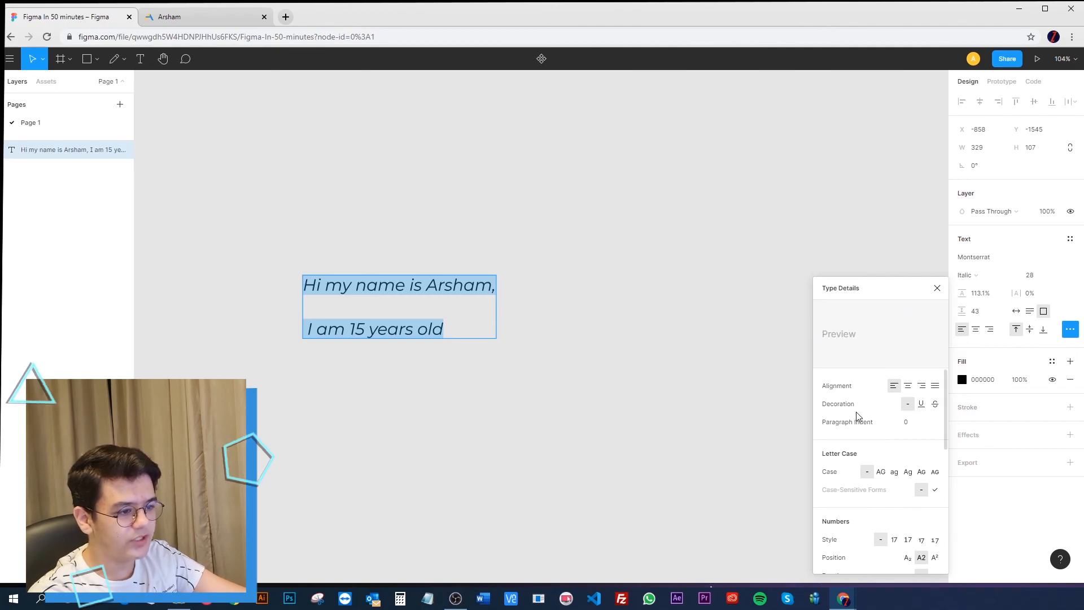
pyautogui.click(934, 404)
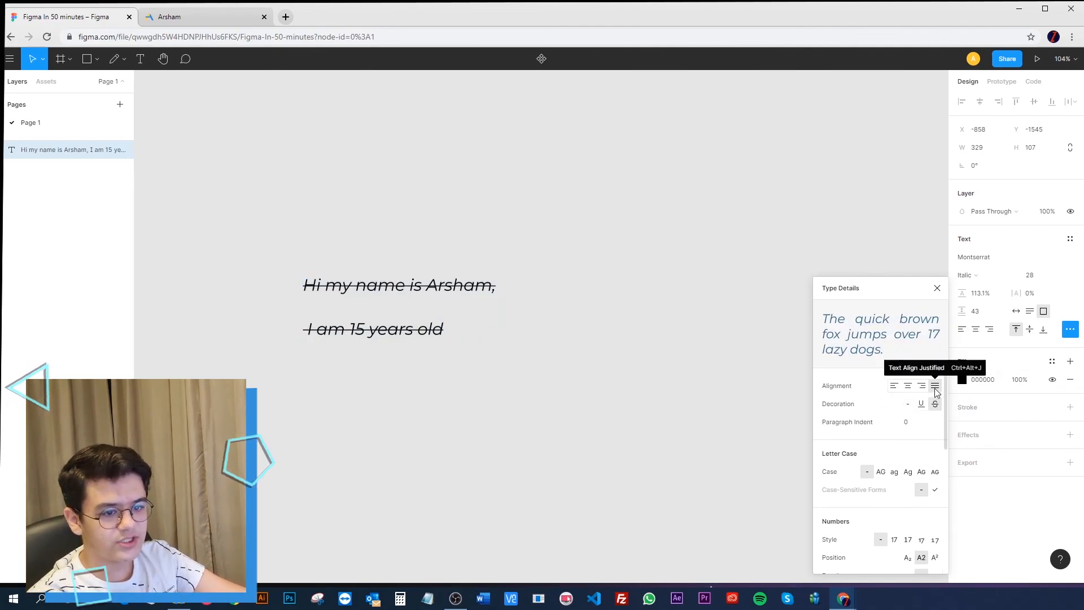
pyautogui.click(907, 385)
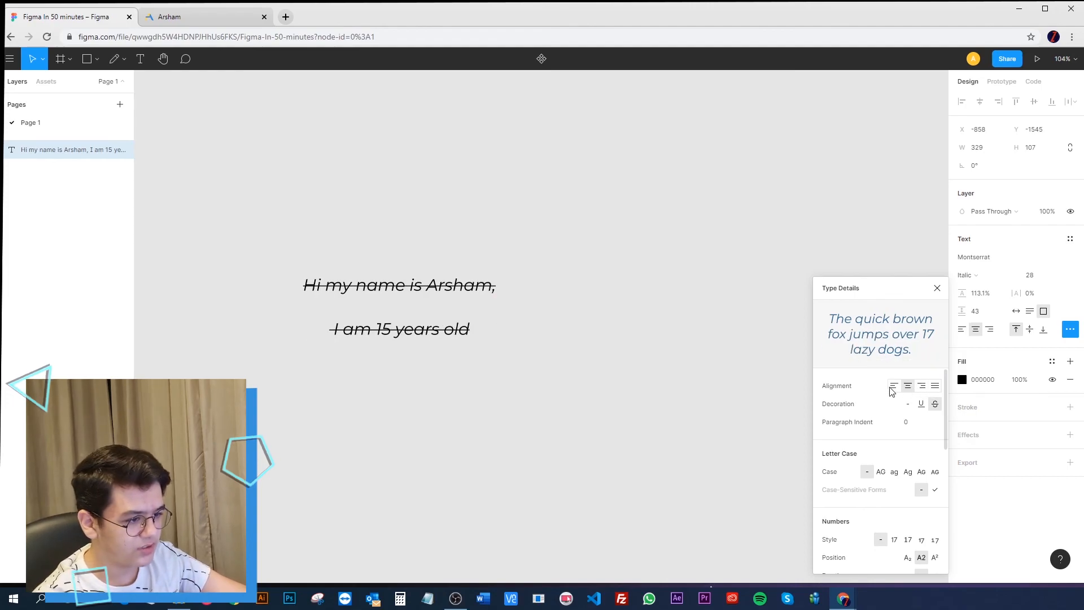
# Increase the text's paragraph indent to 150.
pyautogui.click(906, 423)
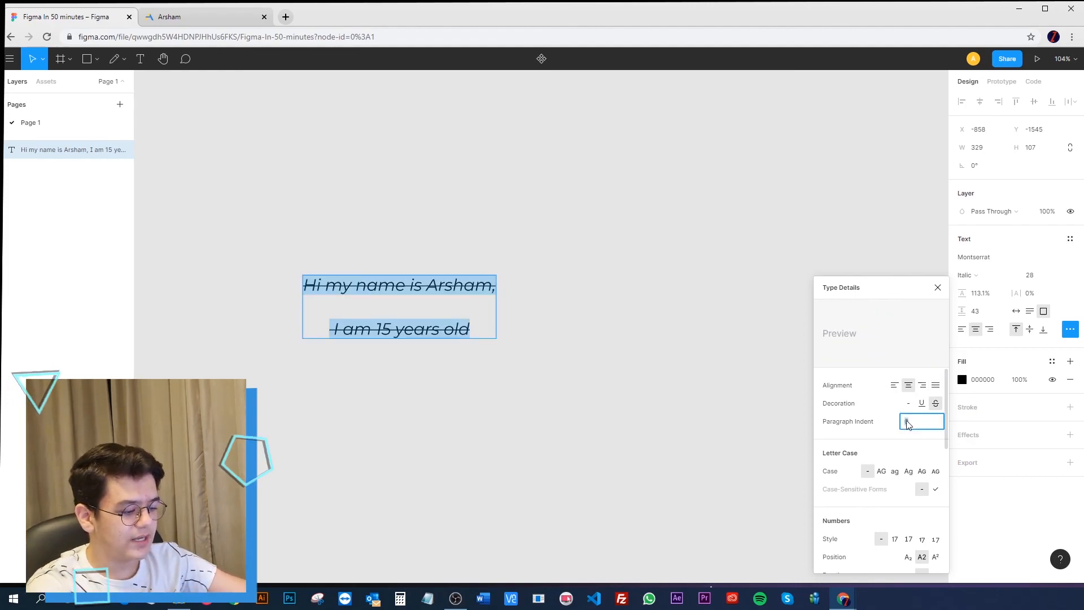
pyautogui.hotkey('shift', 'Up')
pyautogui.hotkey('shift', 'Up')
pyautogui.hotkey('shift', 'Up')
pyautogui.hotkey('shift', 'Up')
pyautogui.hotkey('shift', 'Up')
pyautogui.hotkey('shift', 'Up')
pyautogui.hotkey('shift', 'Up')
pyautogui.hotkey('shift', 'Up')
pyautogui.hotkey('shift', 'Up')
pyautogui.hotkey('shift', 'Up')
pyautogui.hotkey('shift', 'Up')
pyautogui.hotkey('shift', 'Up')
pyautogui.hotkey('shift', 'Up')
pyautogui.hotkey('shift', 'Up')
pyautogui.hotkey('shift', 'Up')
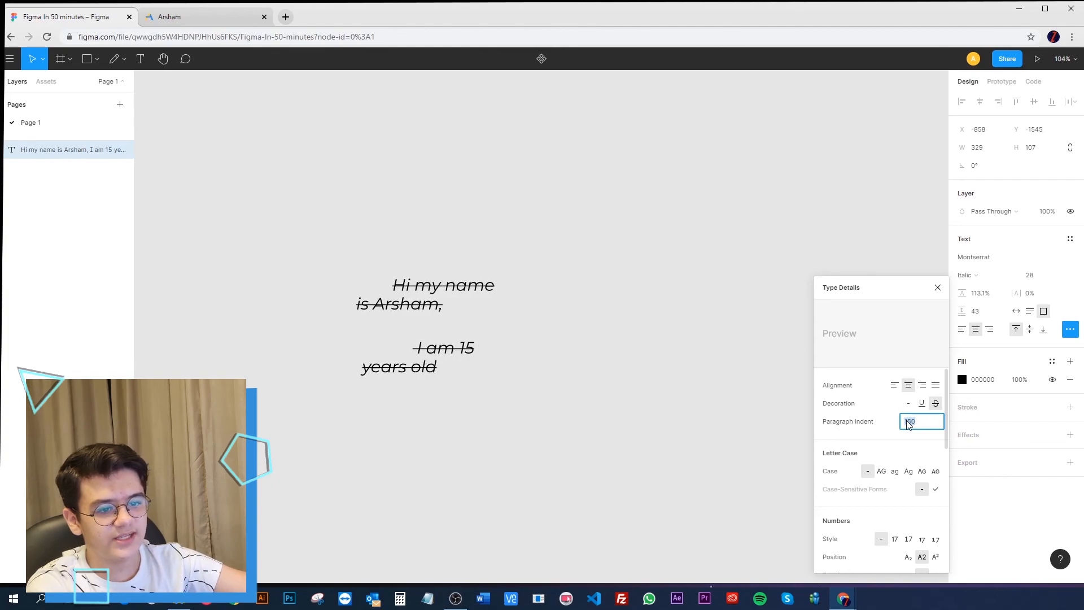
# Switch the text through uppercase, lowercase, title case and small caps to all small caps, and close the type details.
pyautogui.click(882, 473)
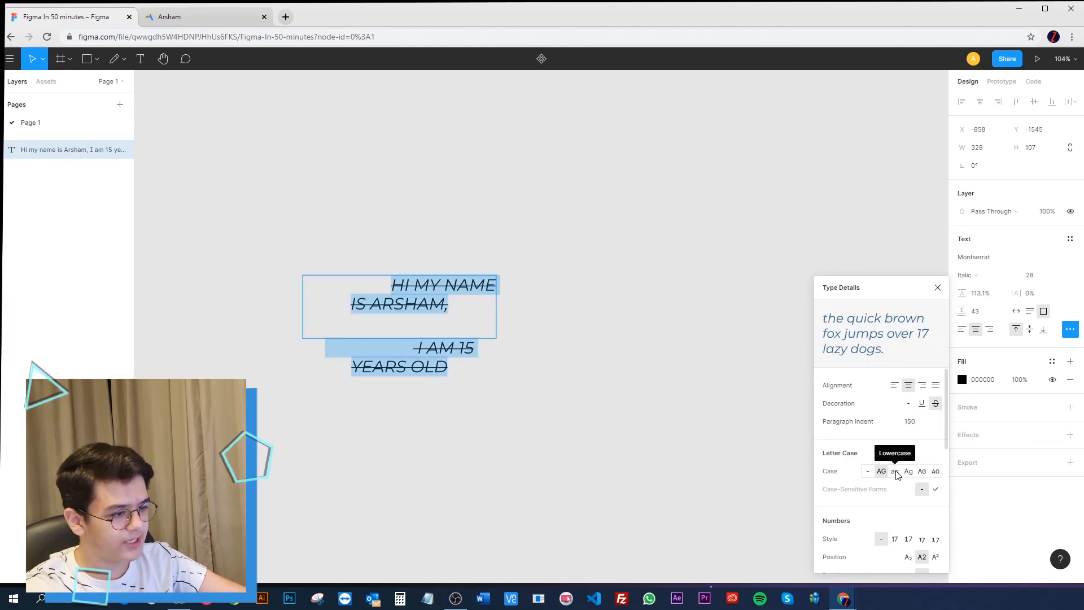
pyautogui.click(895, 472)
pyautogui.click(909, 474)
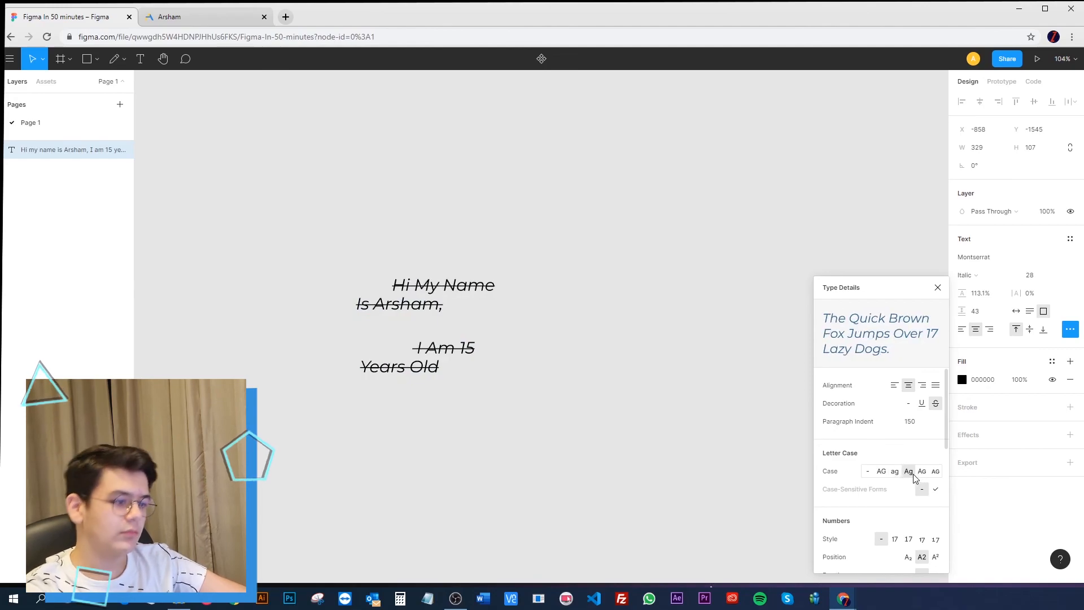
pyautogui.click(922, 472)
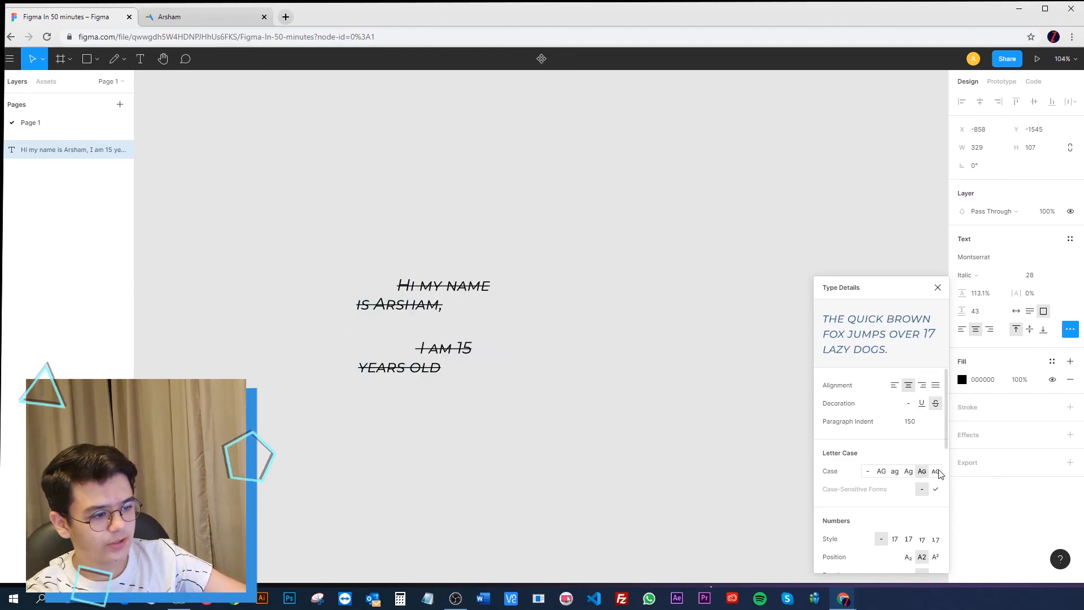
pyautogui.scroll(-5, 856, 453)
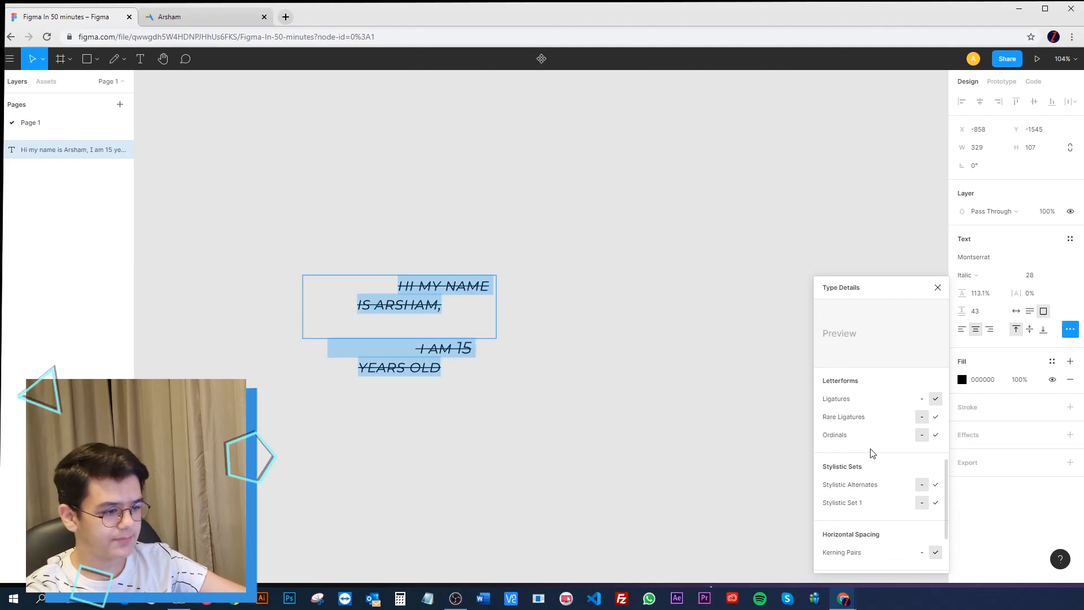
pyautogui.scroll(-2, 871, 451)
pyautogui.click(939, 288)
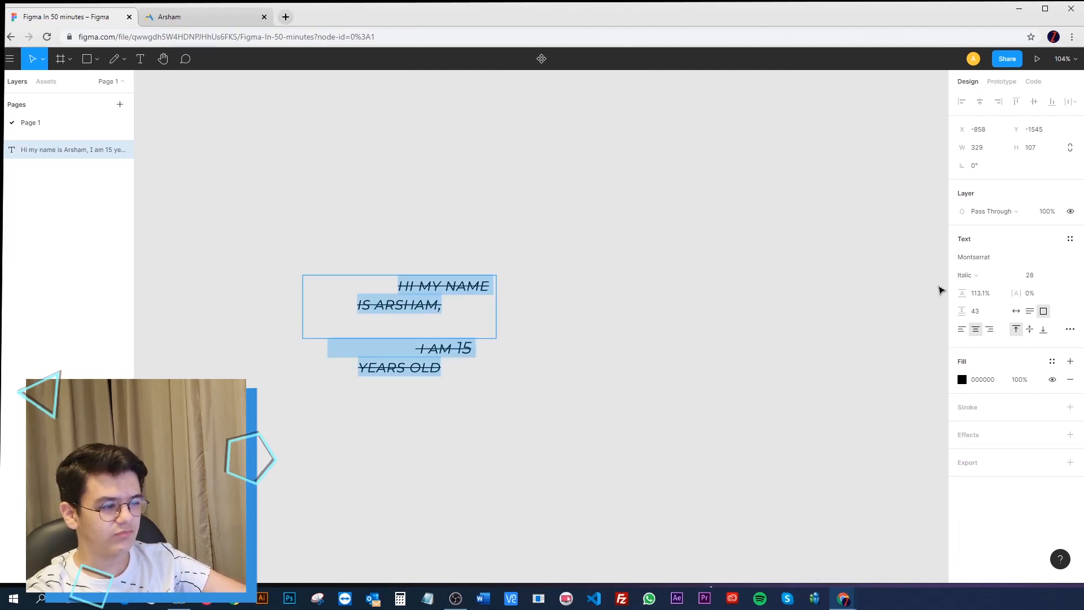
# Remove the text's fill, and delete the text layer from the canvas.
pyautogui.click(1069, 380)
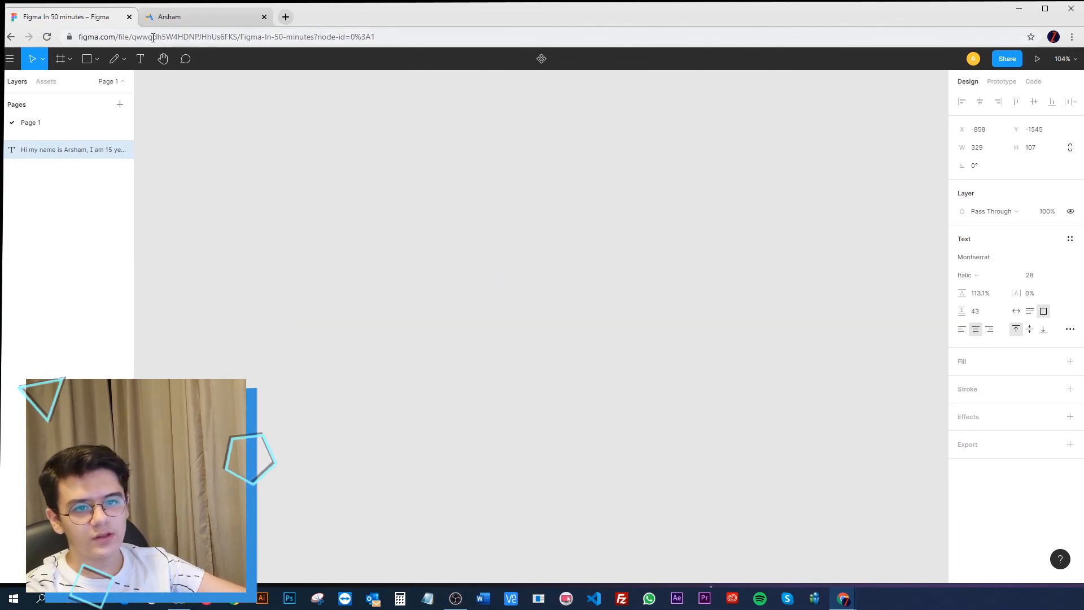
pyautogui.press('Escape')
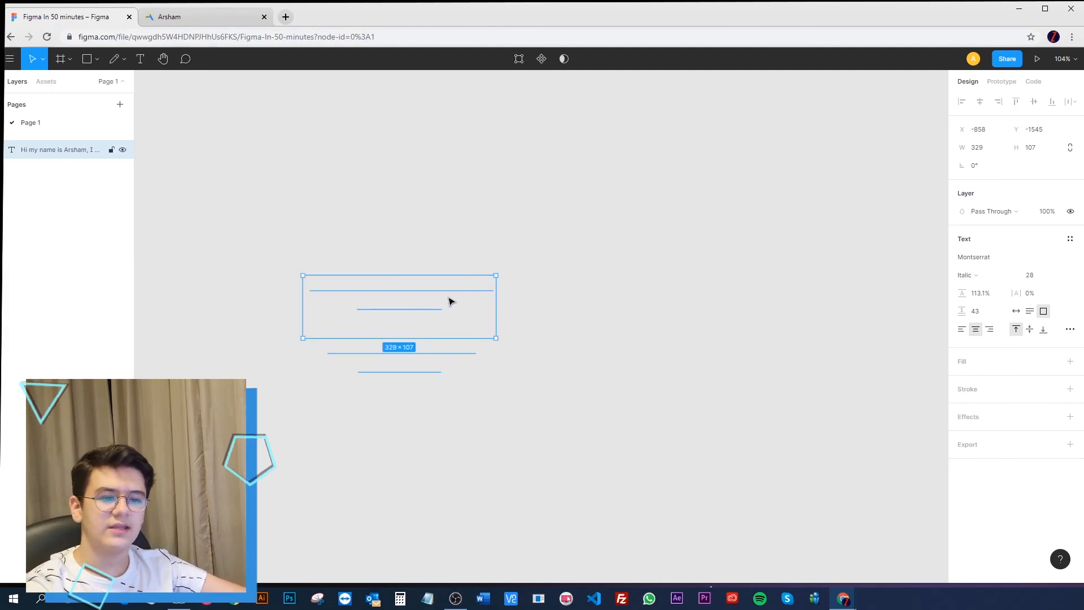
pyautogui.press('Delete')
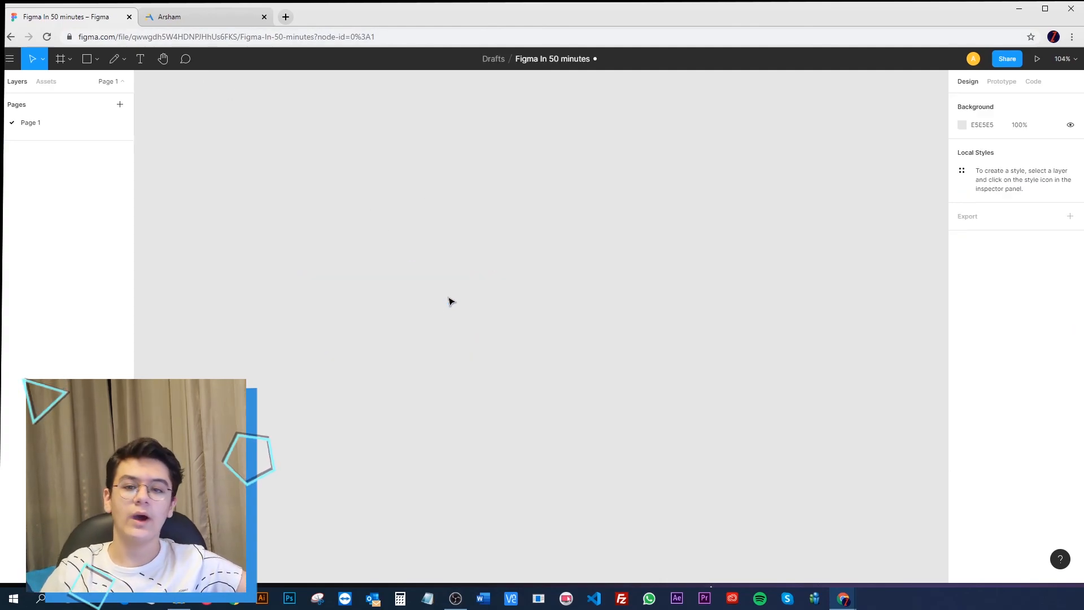